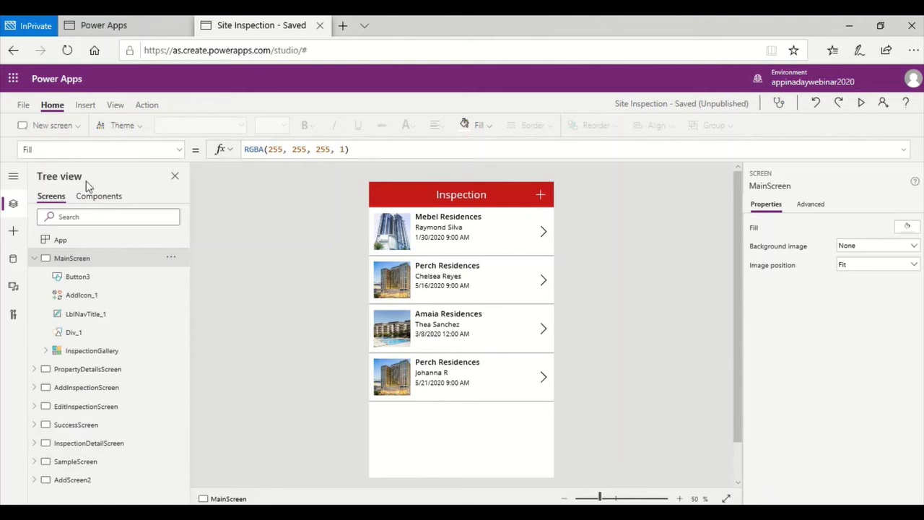
Show Components, expand the navigation, and browse Insert, Data sources, Media and Advanced tools before Tree view
{"action": "left_click", "coordinate": [99, 203]}
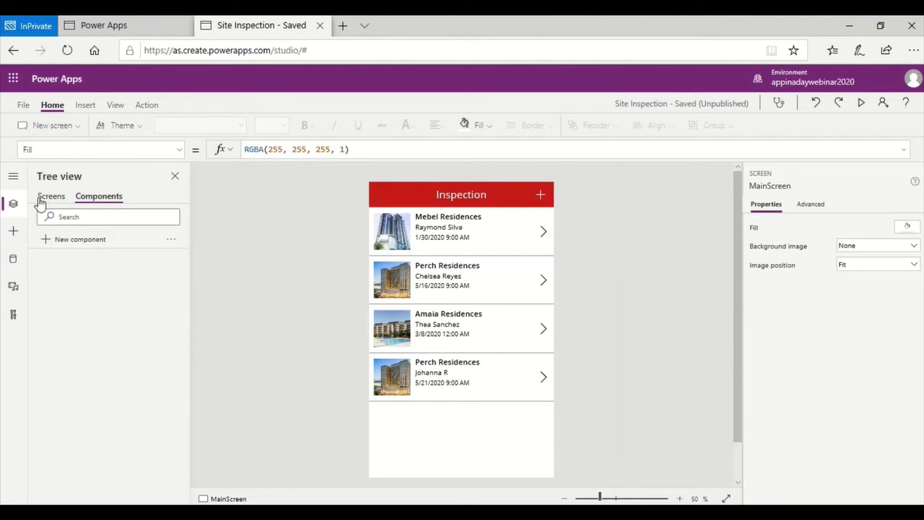
{"action": "left_click", "coordinate": [14, 180]}
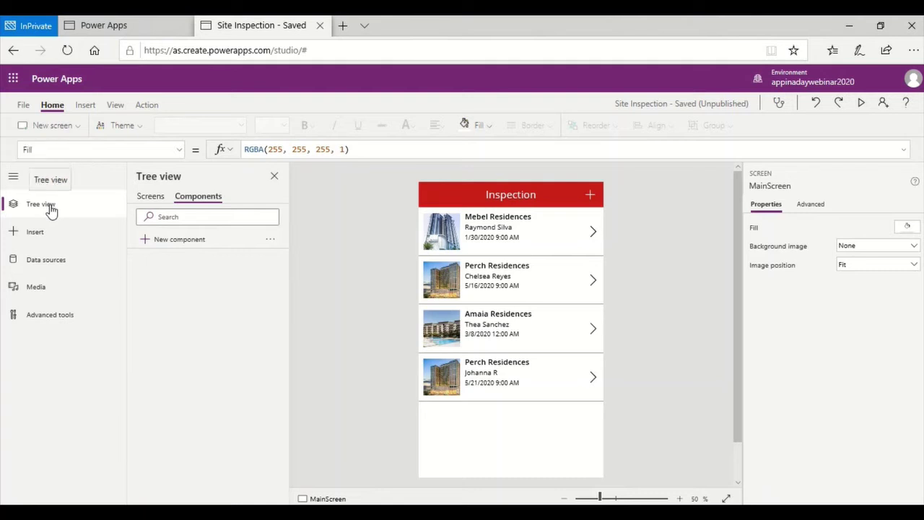
{"action": "left_click", "coordinate": [41, 238]}
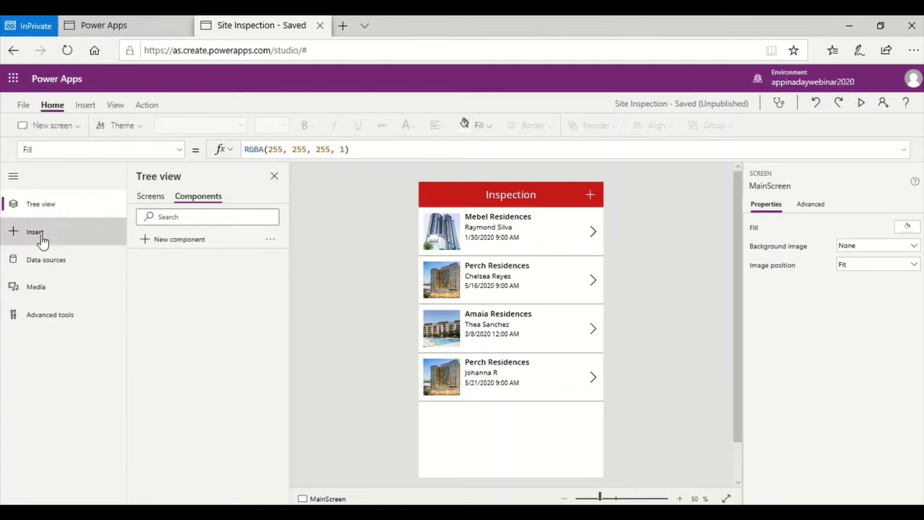
{"action": "scroll", "coordinate": [219, 303], "scroll_direction": "down", "scroll_amount": 1}
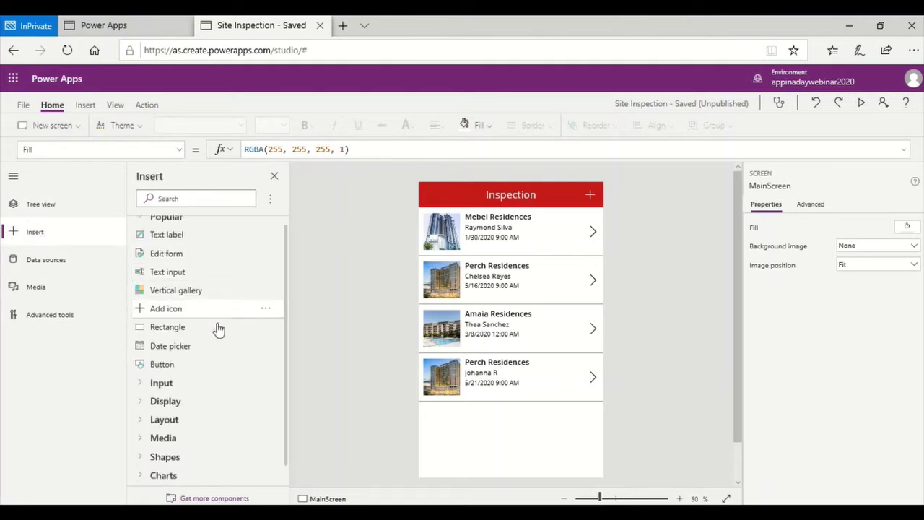
{"action": "scroll", "coordinate": [203, 425], "scroll_direction": "up", "scroll_amount": 1}
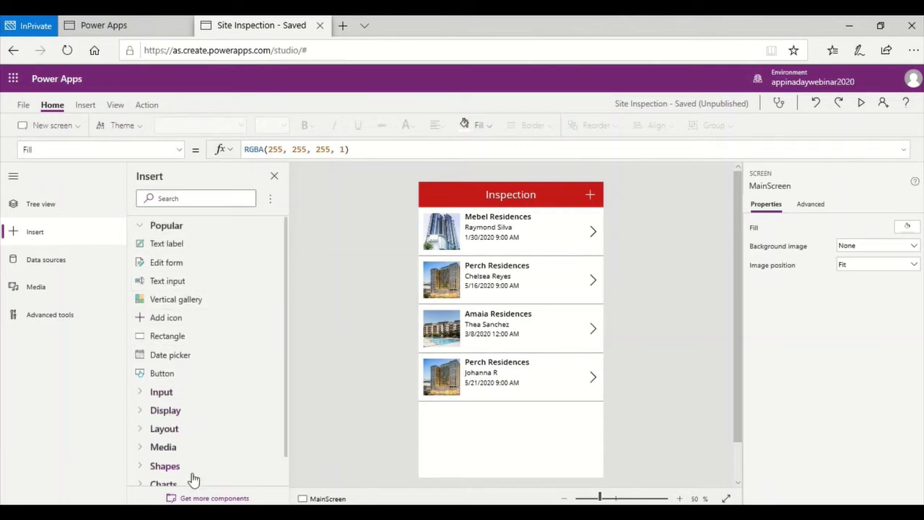
{"action": "left_click", "coordinate": [51, 265]}
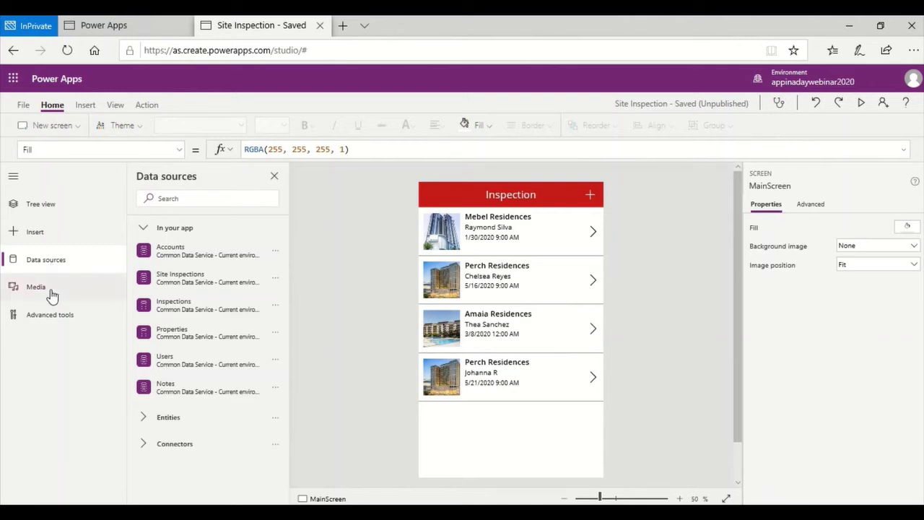
{"action": "left_click", "coordinate": [52, 294]}
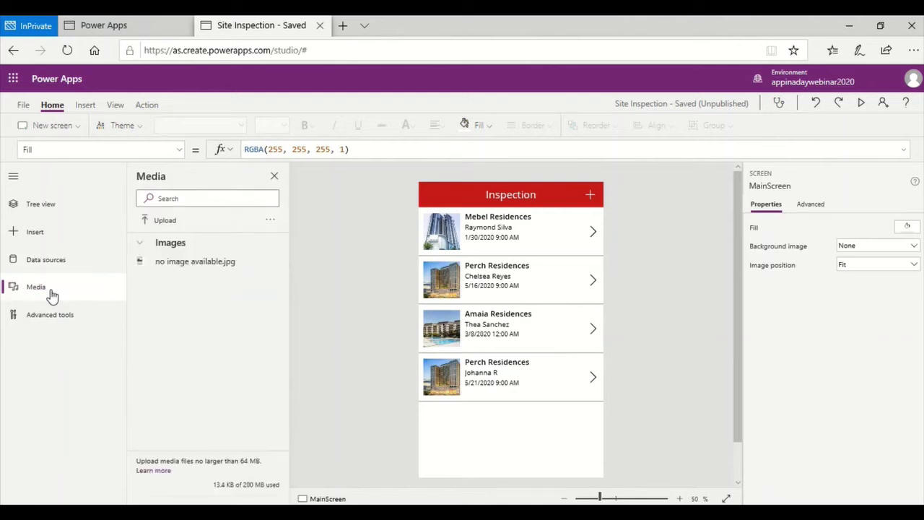
{"action": "left_click", "coordinate": [49, 326]}
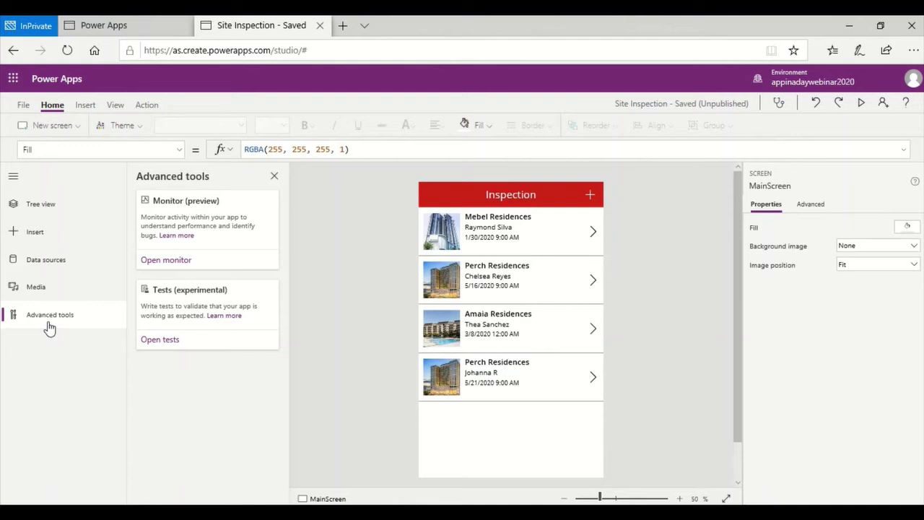
{"action": "left_click", "coordinate": [52, 206]}
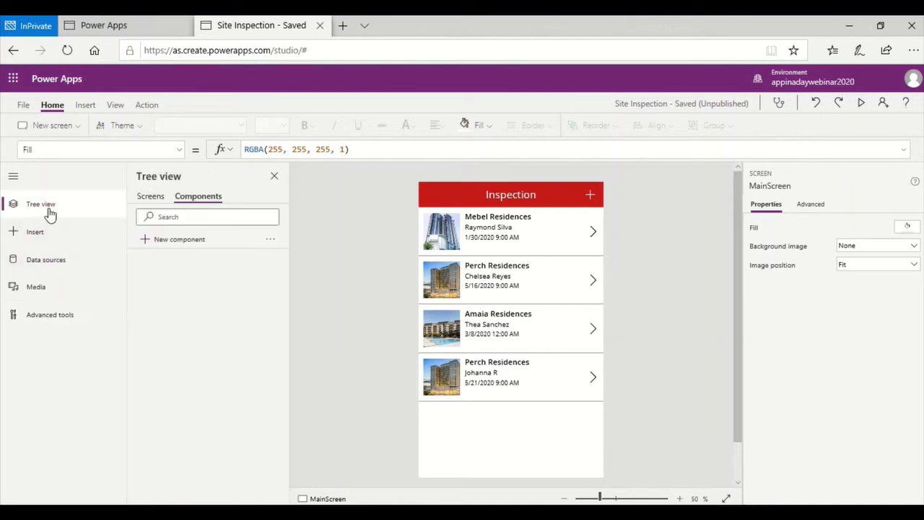
Switch Tree view to the Screens list and show MainScreen's property dropdown
{"action": "left_click", "coordinate": [151, 199]}
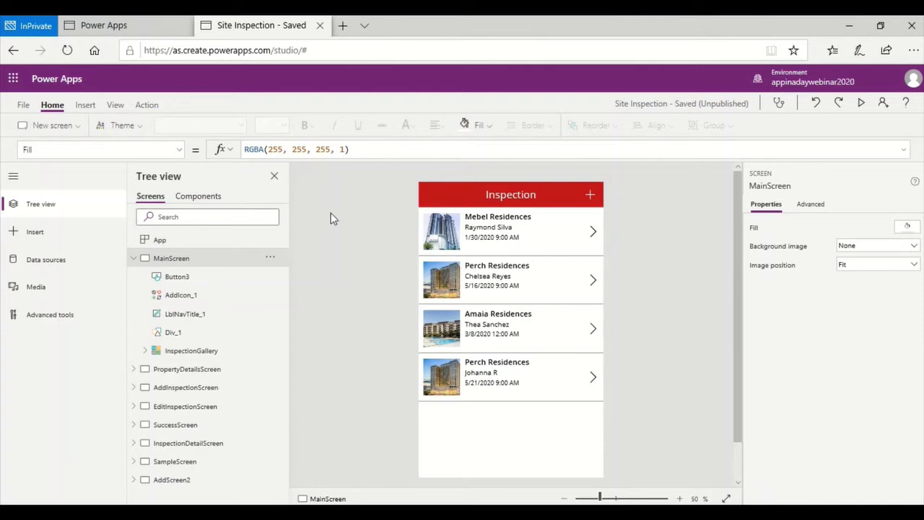
{"action": "left_click", "coordinate": [179, 155]}
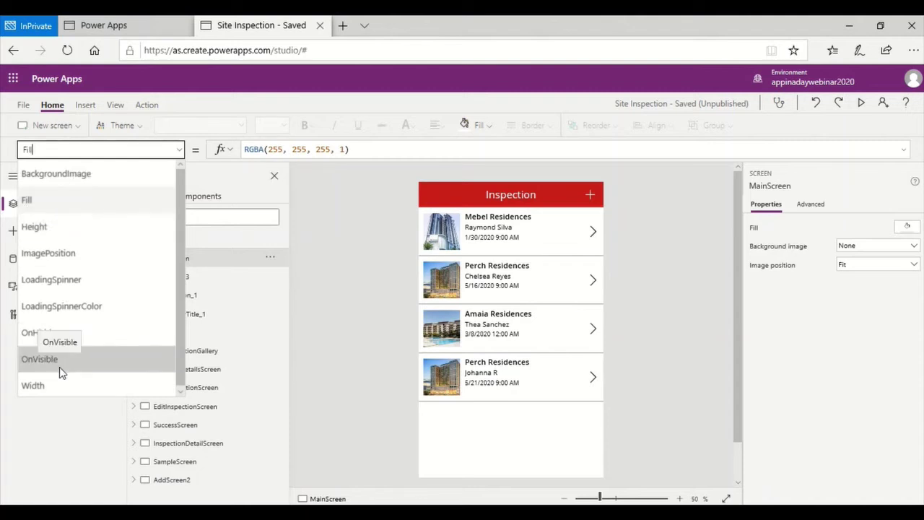
Close MainScreen's property dropdown by clicking on the canvas
{"action": "left_click", "coordinate": [323, 195]}
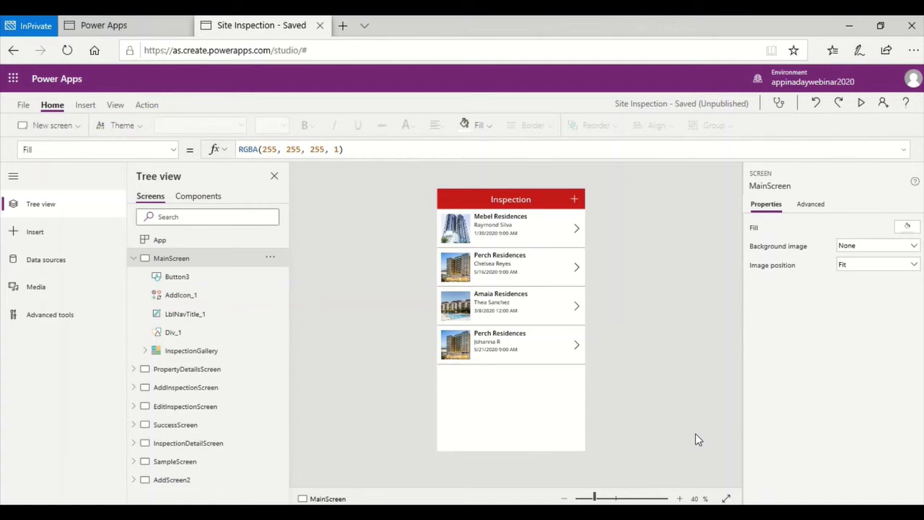
Collapse the left navigation and preview the app's Inspection list of residences
{"action": "left_click", "coordinate": [13, 178]}
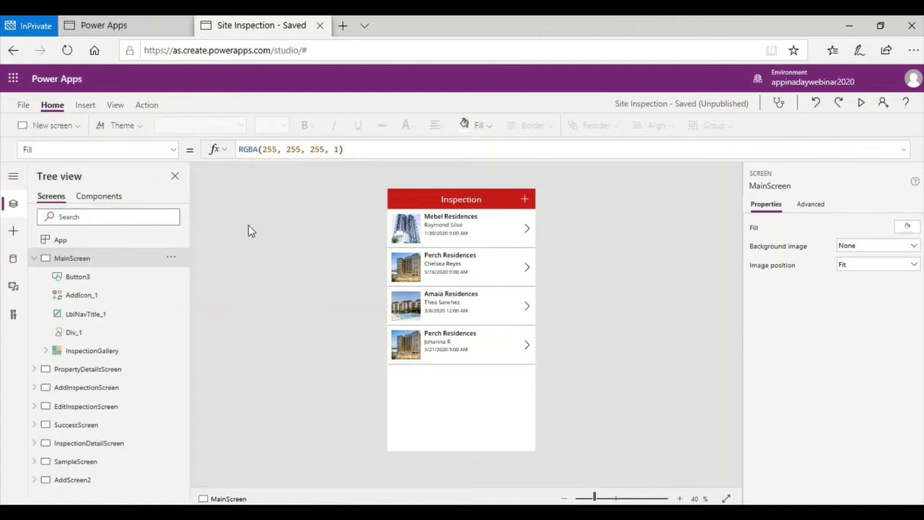
{"action": "left_click", "coordinate": [860, 103]}
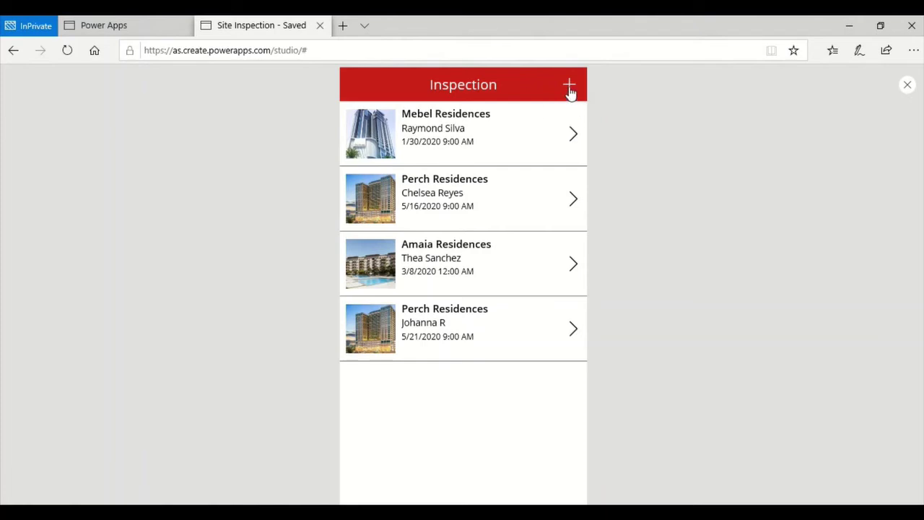
Open Mebel Residences and scroll its Kitchen, Living Room, Bedroom and Bathroom details
{"action": "left_click", "coordinate": [575, 142]}
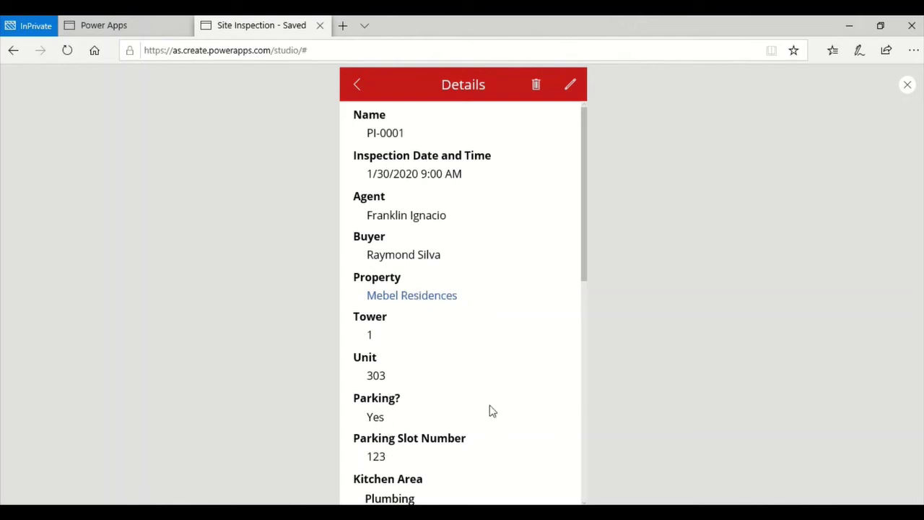
{"action": "scroll", "coordinate": [508, 400], "scroll_direction": "down", "scroll_amount": 3}
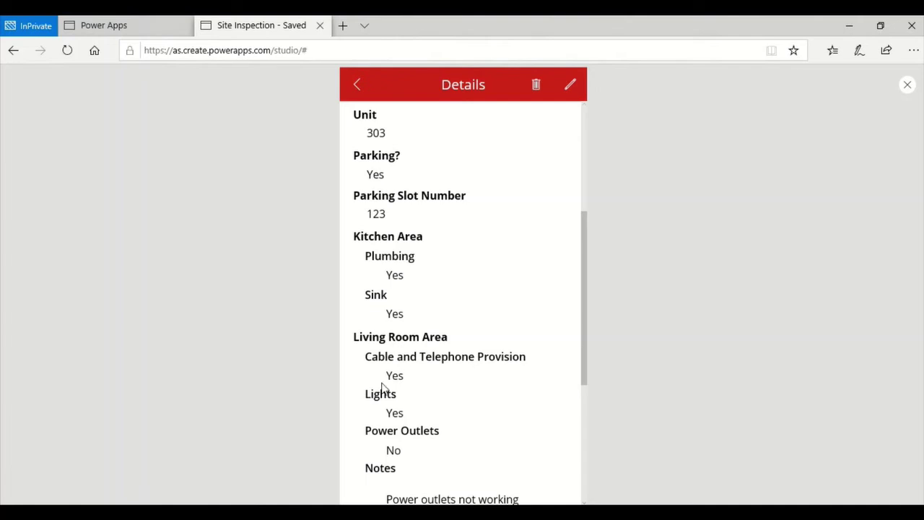
{"action": "scroll", "coordinate": [419, 444], "scroll_direction": "down", "scroll_amount": 1}
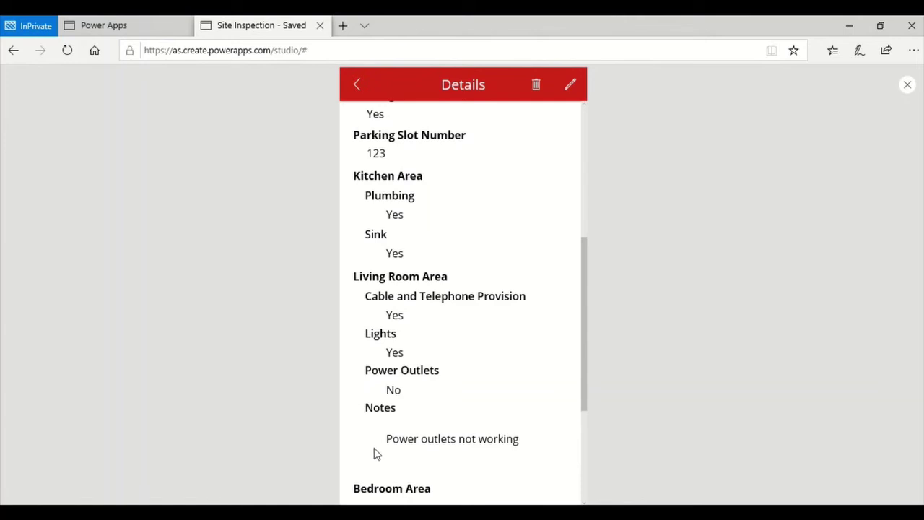
{"action": "scroll", "coordinate": [467, 430], "scroll_direction": "down", "scroll_amount": 2}
{"action": "scroll", "coordinate": [467, 430], "scroll_direction": "down", "scroll_amount": 1}
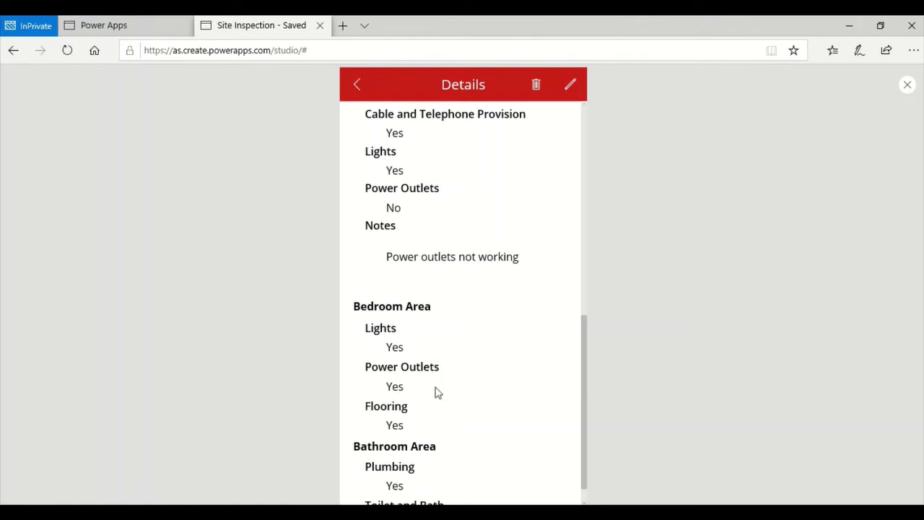
{"action": "scroll", "coordinate": [478, 395], "scroll_direction": "down", "scroll_amount": 1}
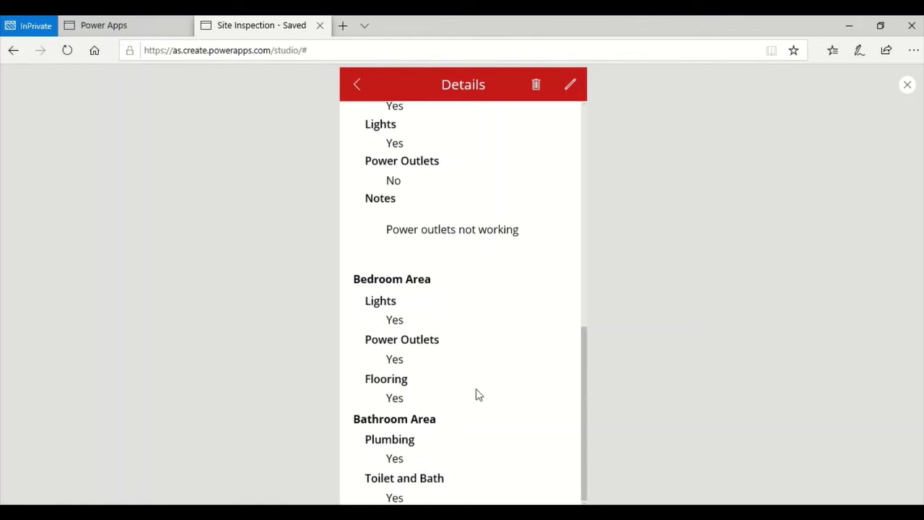
{"action": "scroll", "coordinate": [476, 394], "scroll_direction": "up", "scroll_amount": 2}
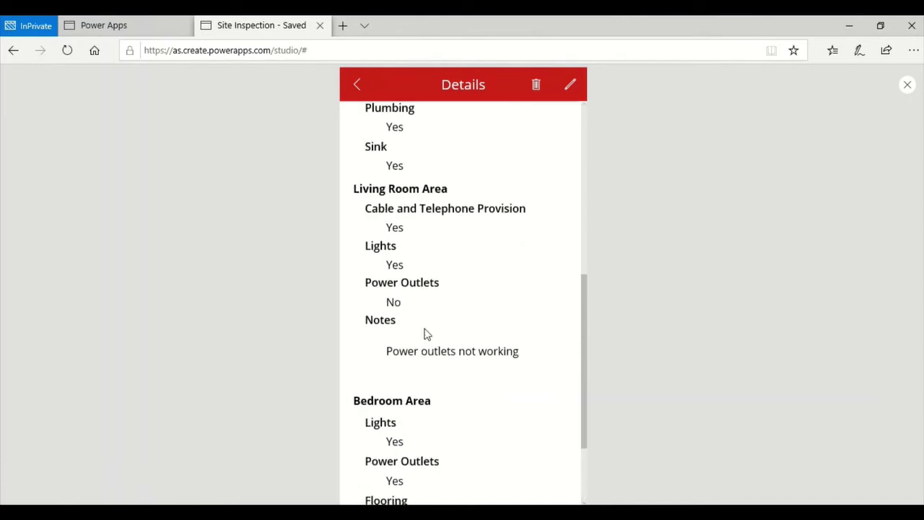
{"action": "scroll", "coordinate": [500, 368], "scroll_direction": "up", "scroll_amount": 6}
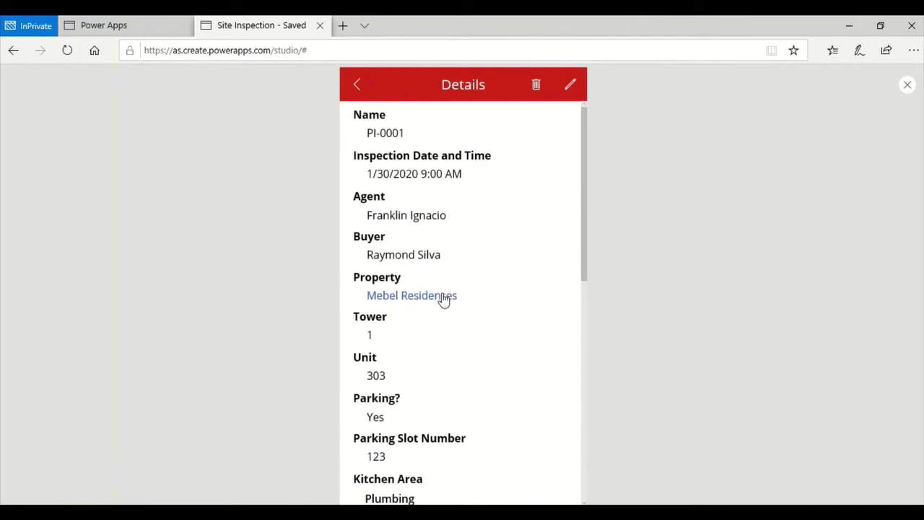
{"action": "left_click", "coordinate": [443, 297]}
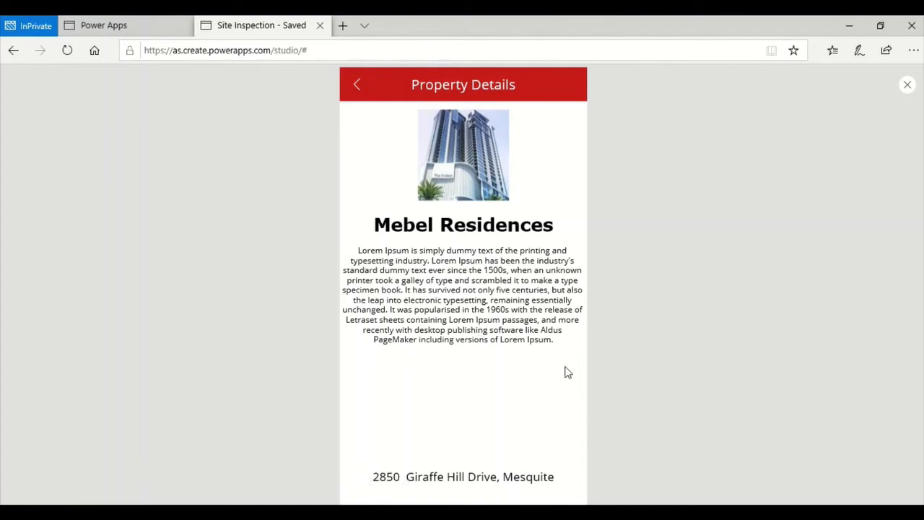
{"action": "left_click", "coordinate": [356, 85]}
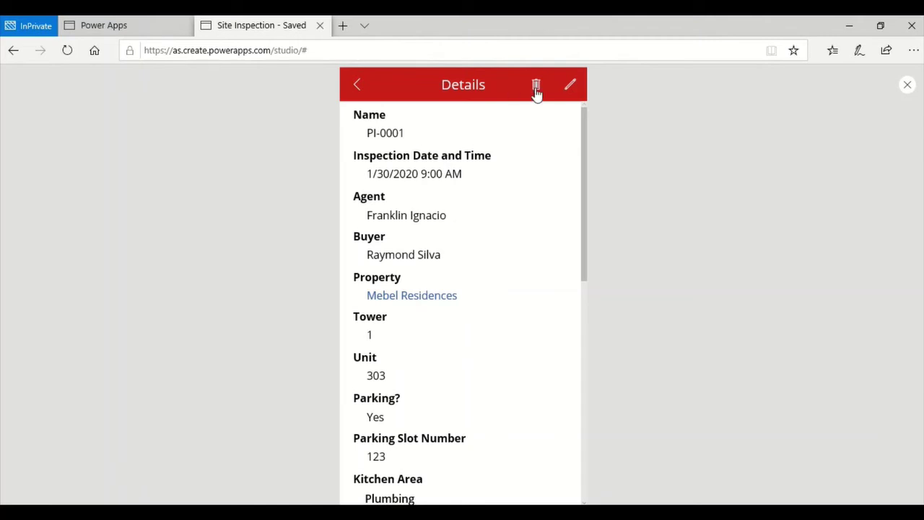
{"action": "left_click", "coordinate": [571, 85]}
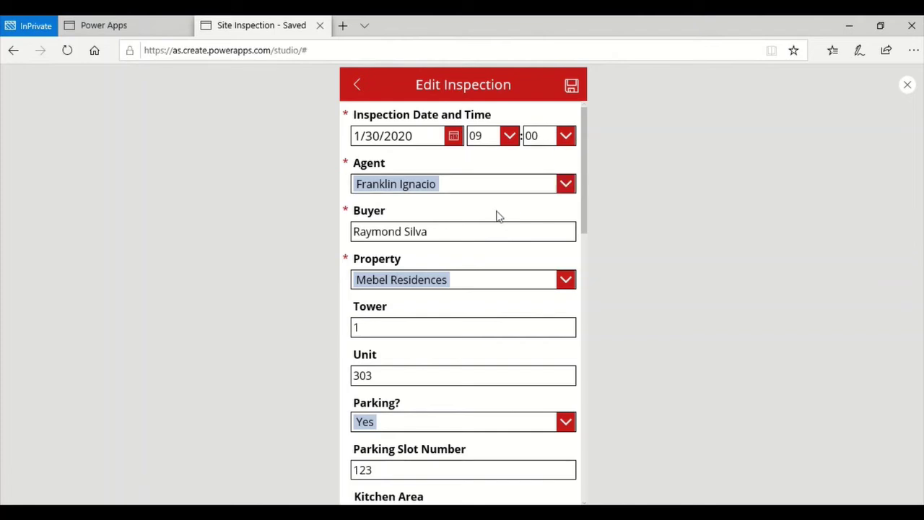
Check the Property and Sink dropdowns on the edit form, leaving Mebel Residences and Sink unchanged
{"action": "left_click", "coordinate": [566, 280]}
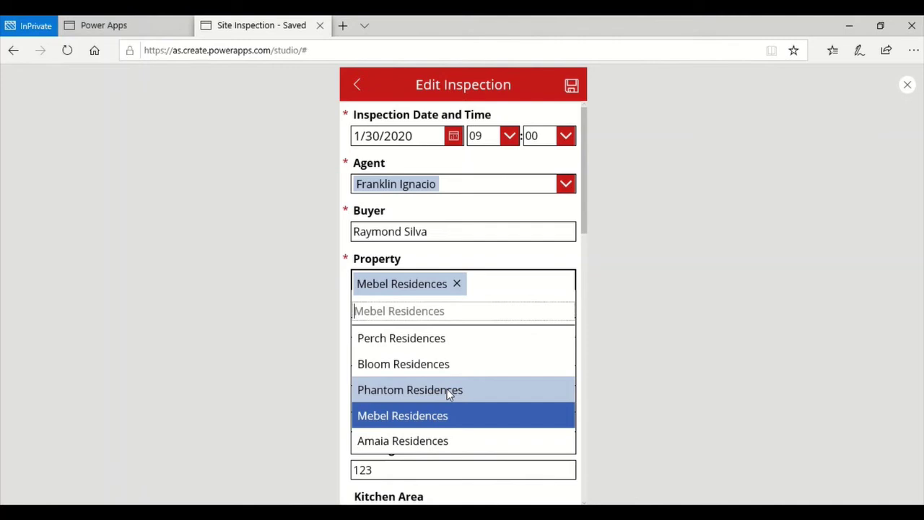
{"action": "left_click", "coordinate": [695, 316]}
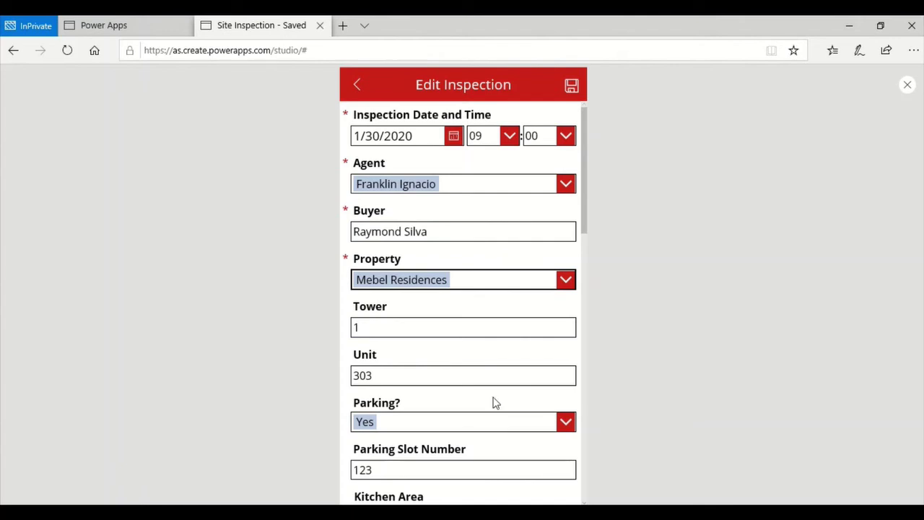
{"action": "scroll", "coordinate": [495, 402], "scroll_direction": "down", "scroll_amount": 1}
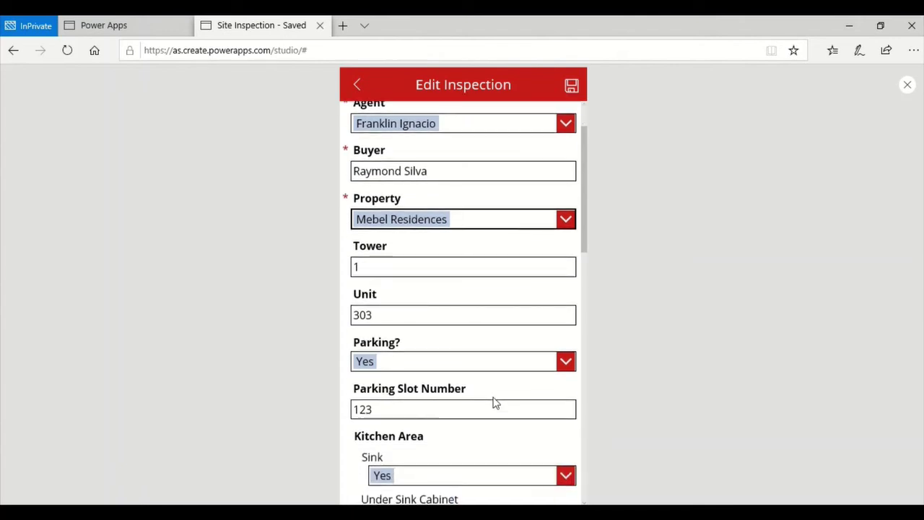
{"action": "scroll", "coordinate": [495, 402], "scroll_direction": "down", "scroll_amount": 1}
{"action": "scroll", "coordinate": [495, 403], "scroll_direction": "up", "scroll_amount": 1}
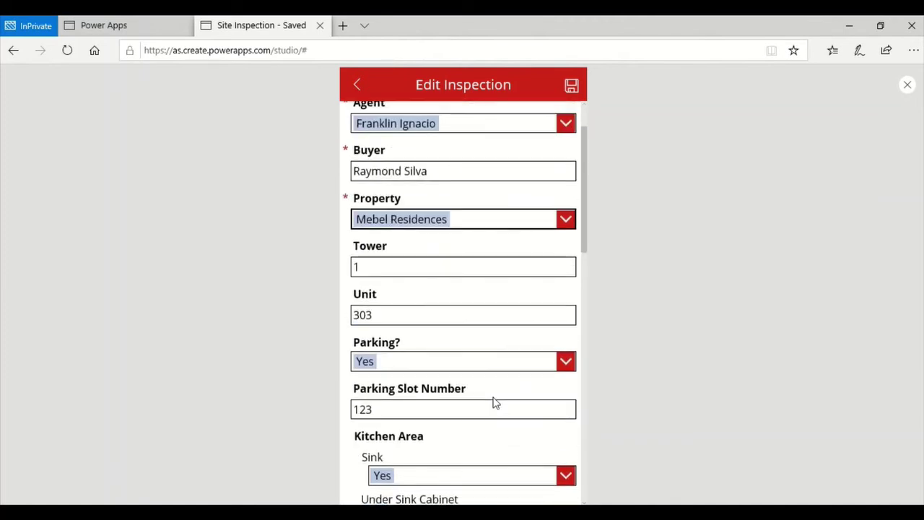
{"action": "scroll", "coordinate": [493, 402], "scroll_direction": "down", "scroll_amount": 2}
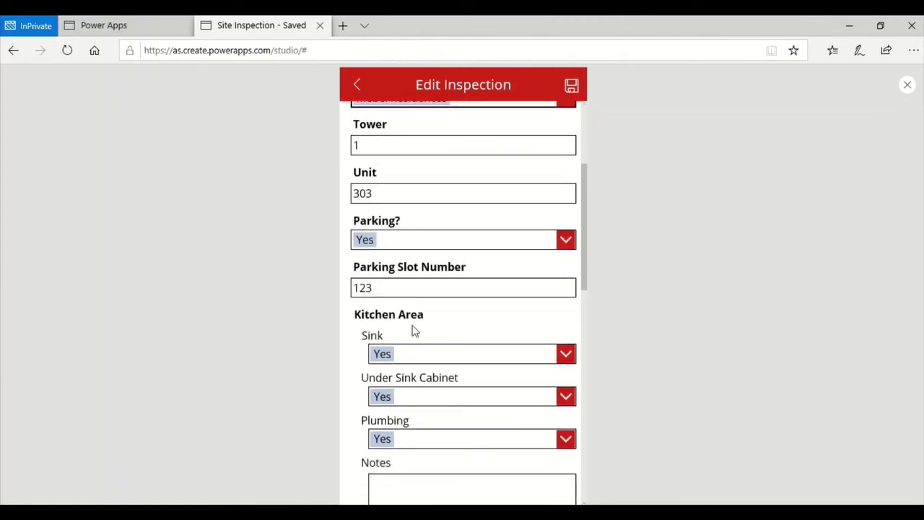
{"action": "left_click", "coordinate": [567, 354]}
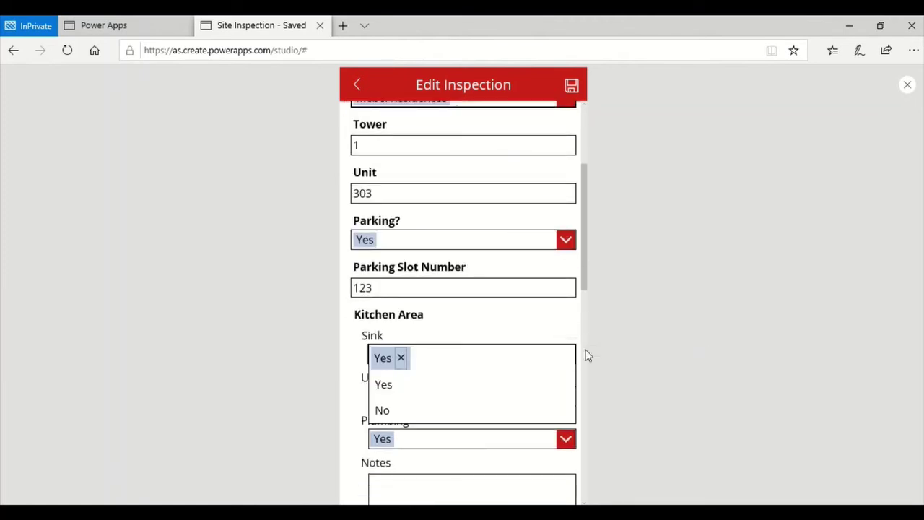
{"action": "left_click", "coordinate": [730, 347]}
{"action": "scroll", "coordinate": [443, 252], "scroll_direction": "up", "scroll_amount": 3}
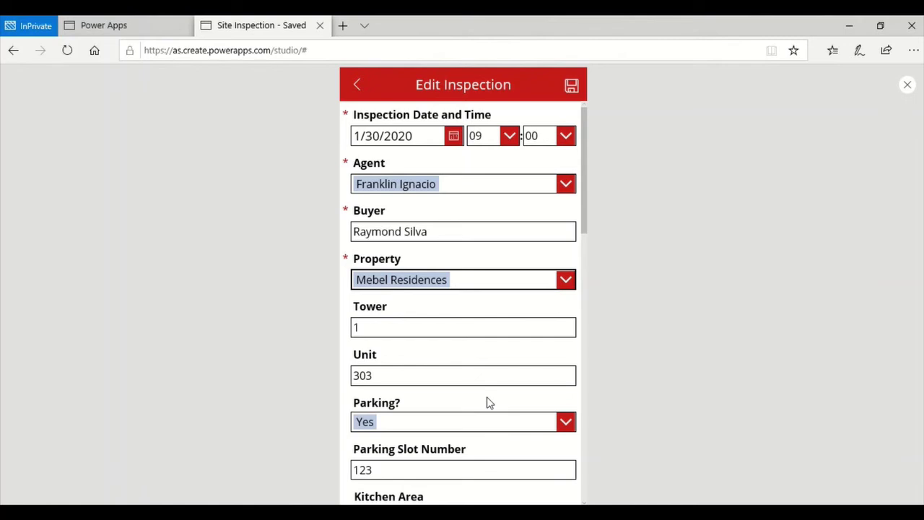
Set Parking? to No and save the edited inspection
{"action": "left_click", "coordinate": [565, 426]}
{"action": "left_click", "coordinate": [364, 478]}
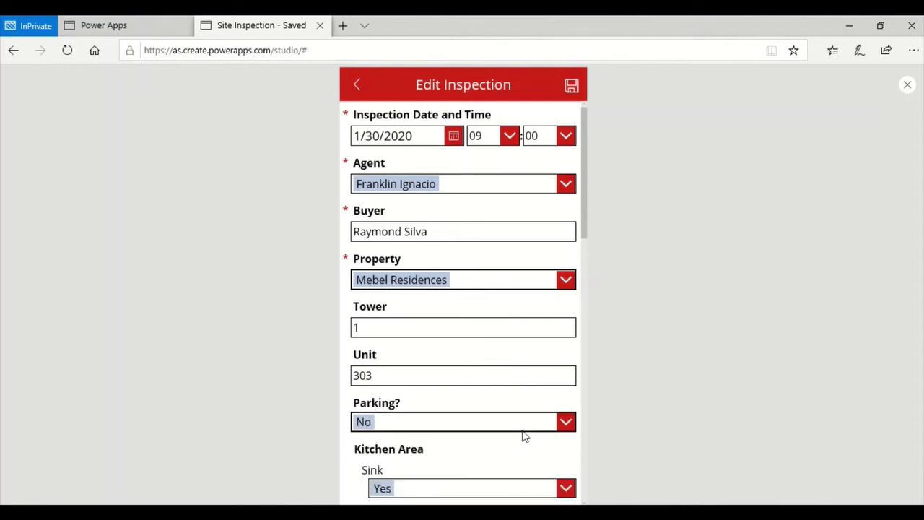
{"action": "scroll", "coordinate": [545, 401], "scroll_direction": "down", "scroll_amount": 1}
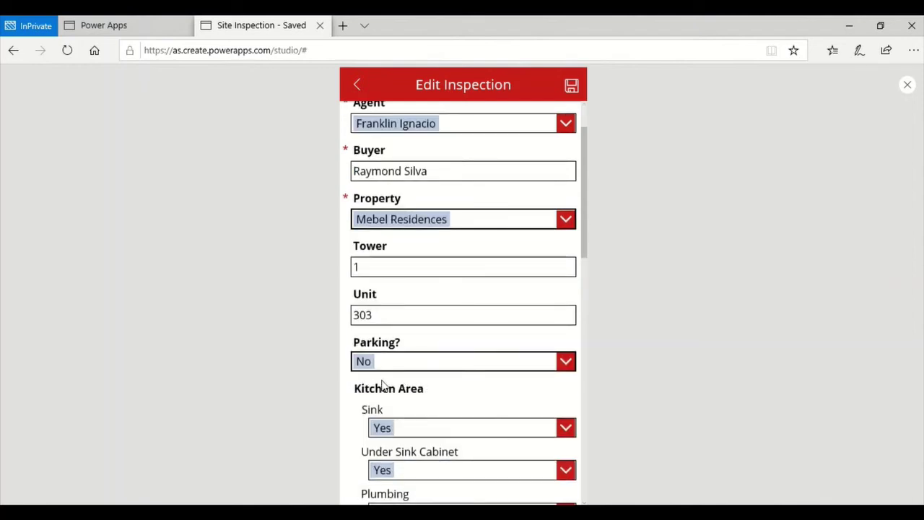
{"action": "left_click", "coordinate": [730, 378]}
{"action": "left_click", "coordinate": [573, 87]}
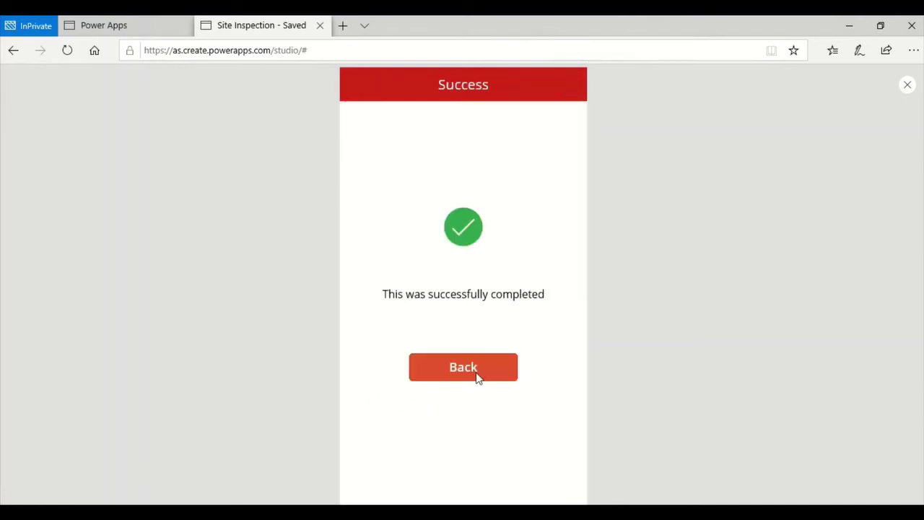
Go back from Success to the saved inspection's details, scroll them, then return to the inspection list
{"action": "left_click", "coordinate": [469, 372]}
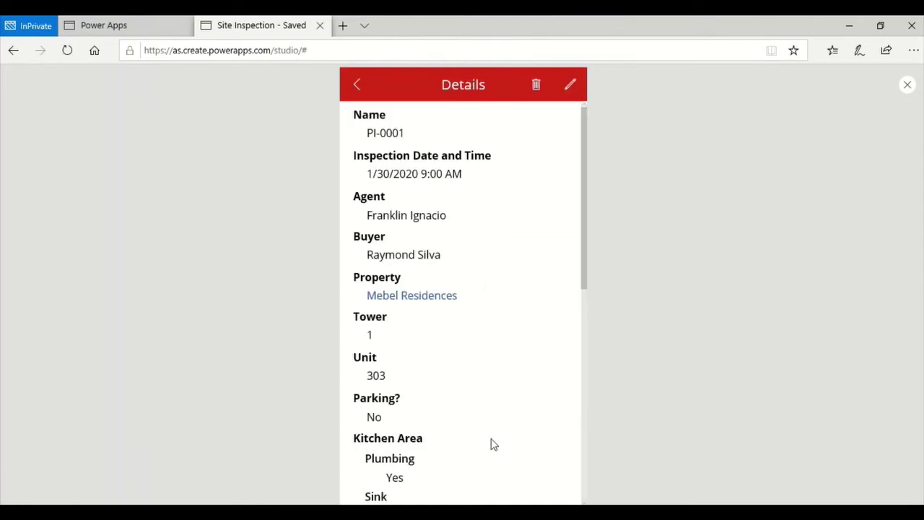
{"action": "scroll", "coordinate": [491, 444], "scroll_direction": "down", "scroll_amount": 3}
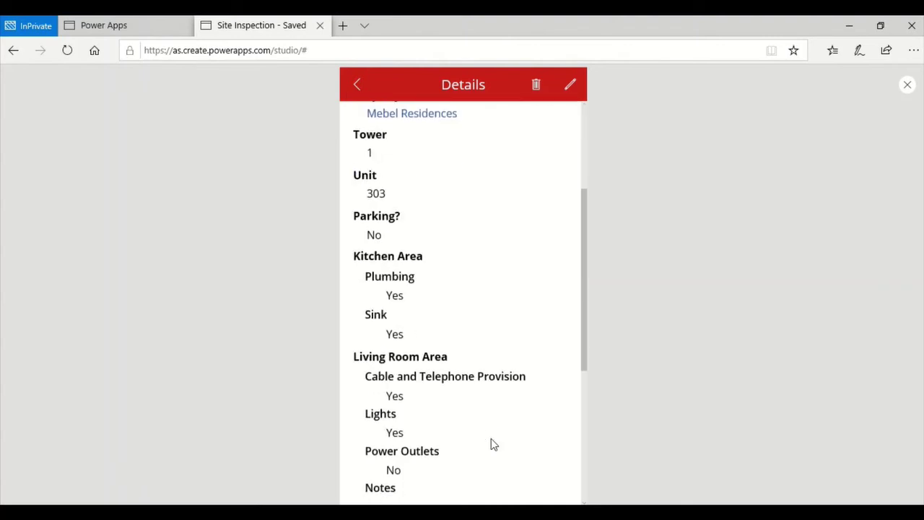
{"action": "scroll", "coordinate": [491, 443], "scroll_direction": "up", "scroll_amount": 3}
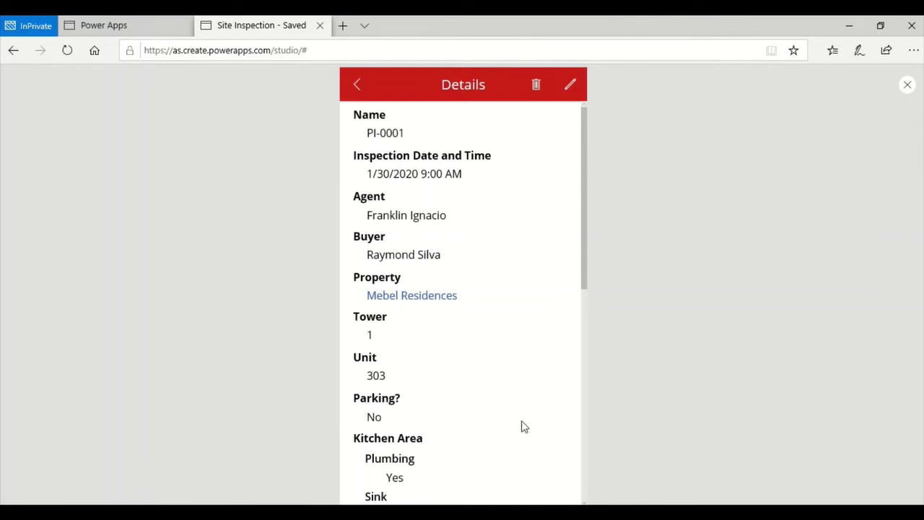
{"action": "left_click", "coordinate": [356, 84]}
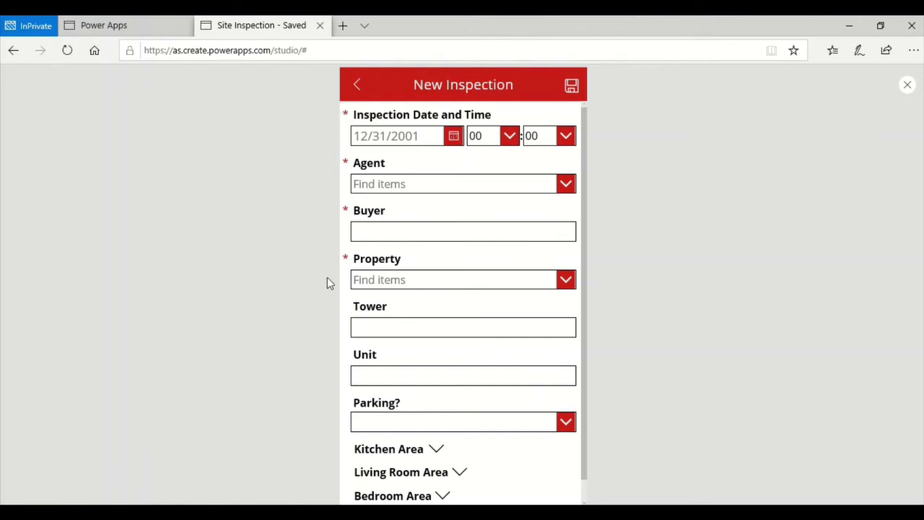
Set the inspection date to 5/30/2020 at 09:00, choose the agent and enter the buyer's name
{"action": "left_click", "coordinate": [452, 139]}
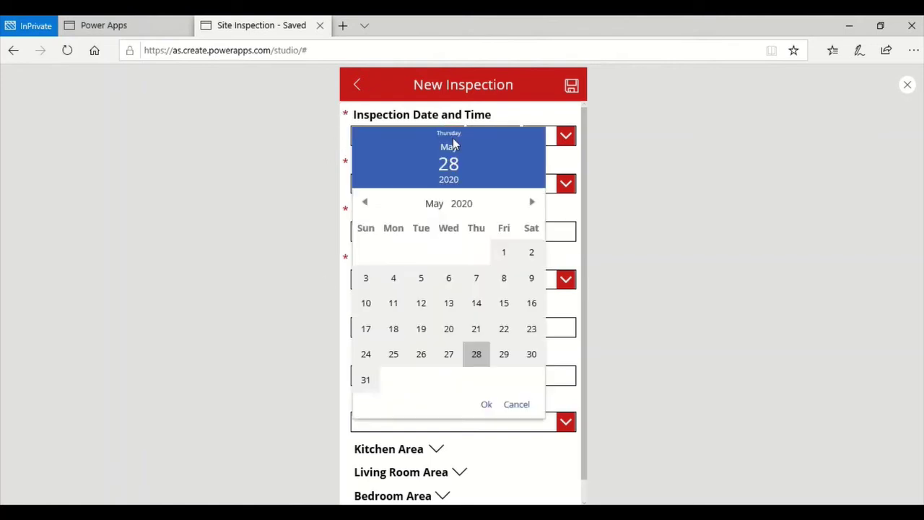
{"action": "left_click", "coordinate": [531, 355]}
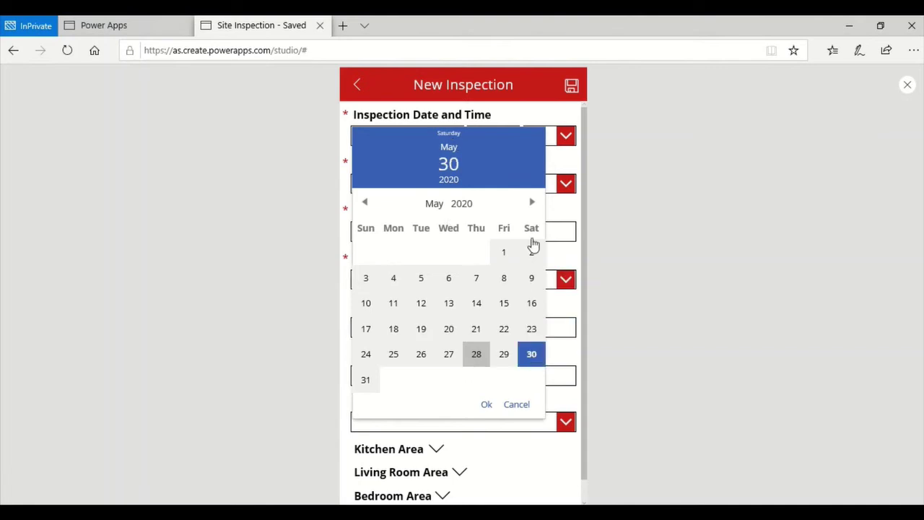
{"action": "left_click", "coordinate": [487, 405]}
{"action": "left_click", "coordinate": [510, 138]}
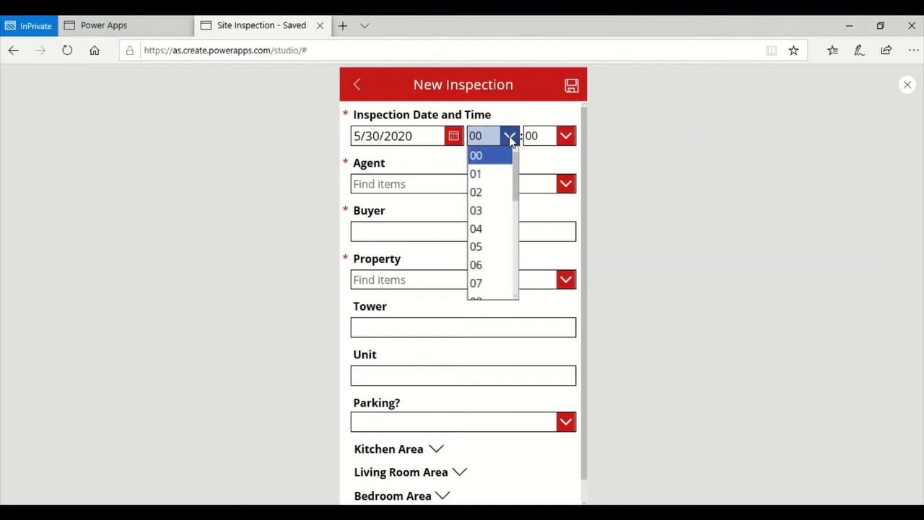
{"action": "scroll", "coordinate": [505, 267], "scroll_direction": "down", "scroll_amount": 2}
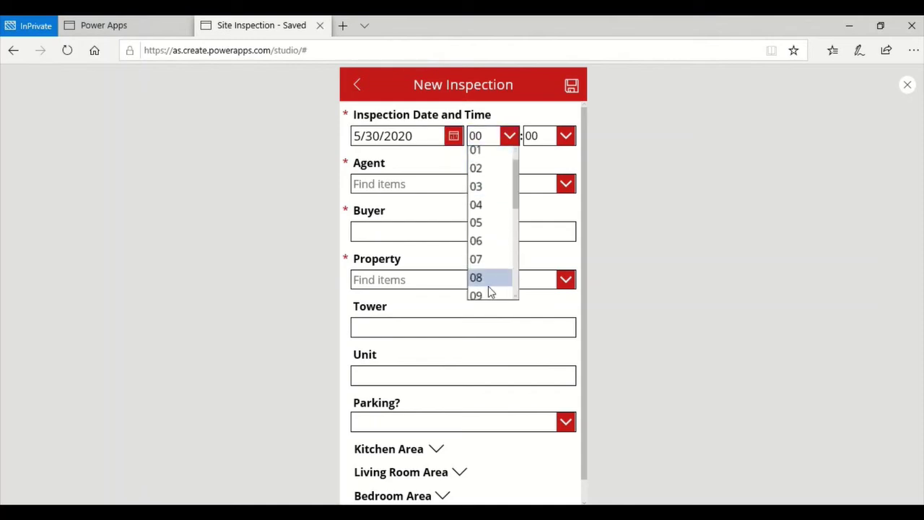
{"action": "left_click", "coordinate": [481, 254]}
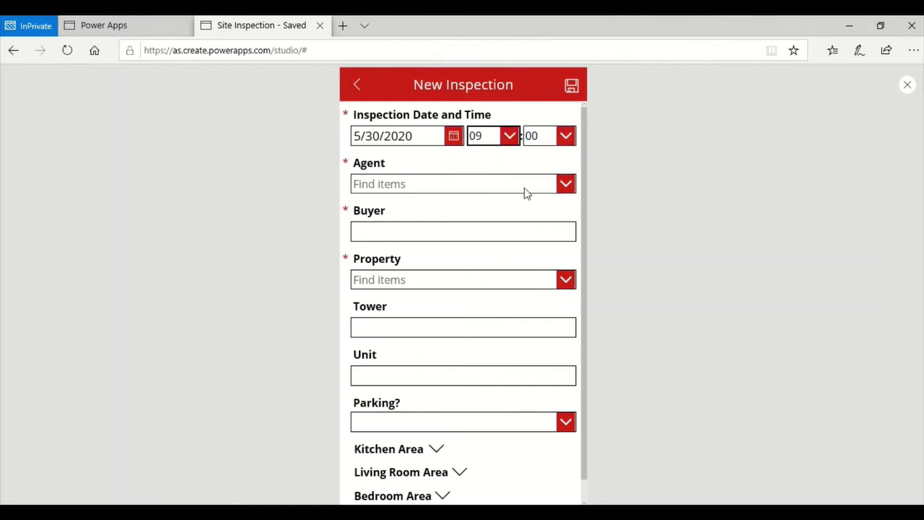
{"action": "left_click", "coordinate": [565, 185]}
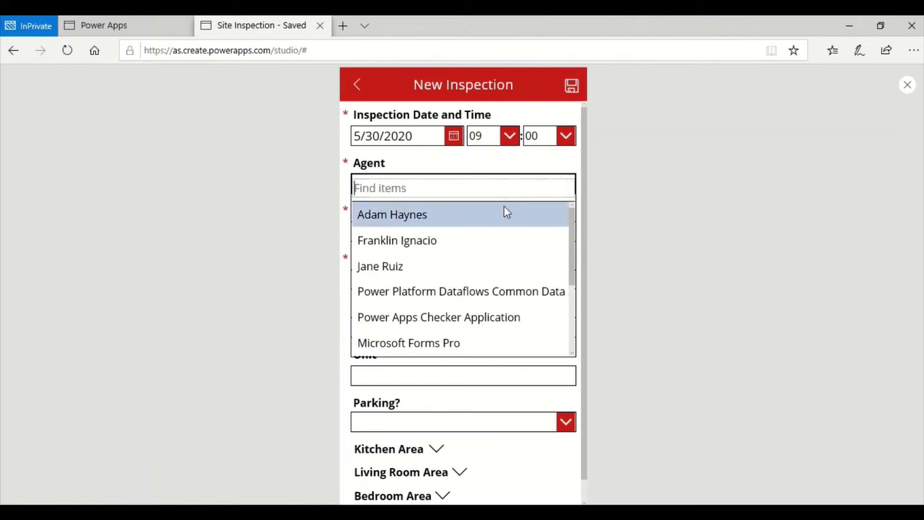
{"action": "left_click", "coordinate": [441, 238]}
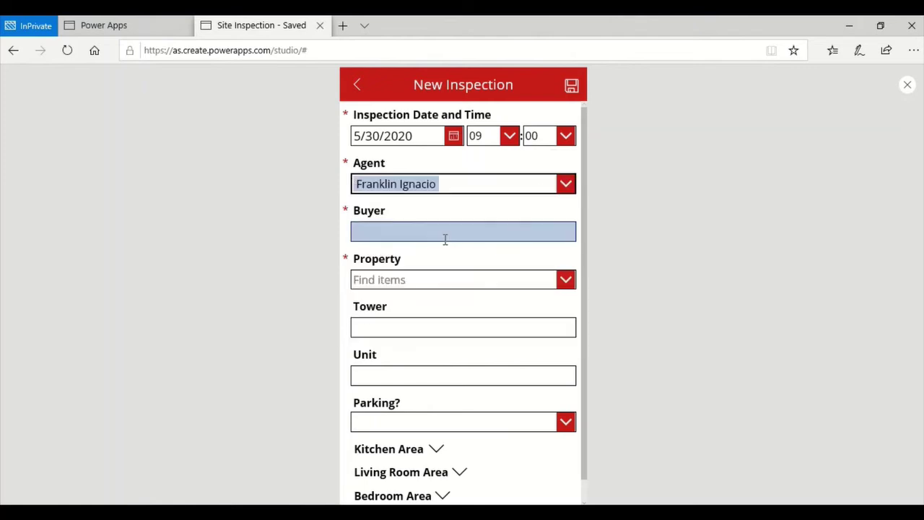
{"action": "left_click", "coordinate": [459, 232]}
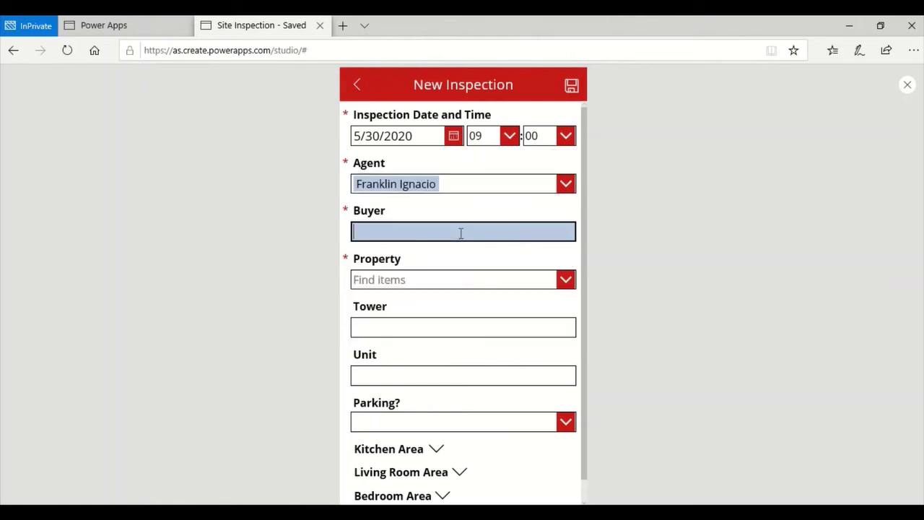
{"action": "type", "text": "Kiean Reyes"}
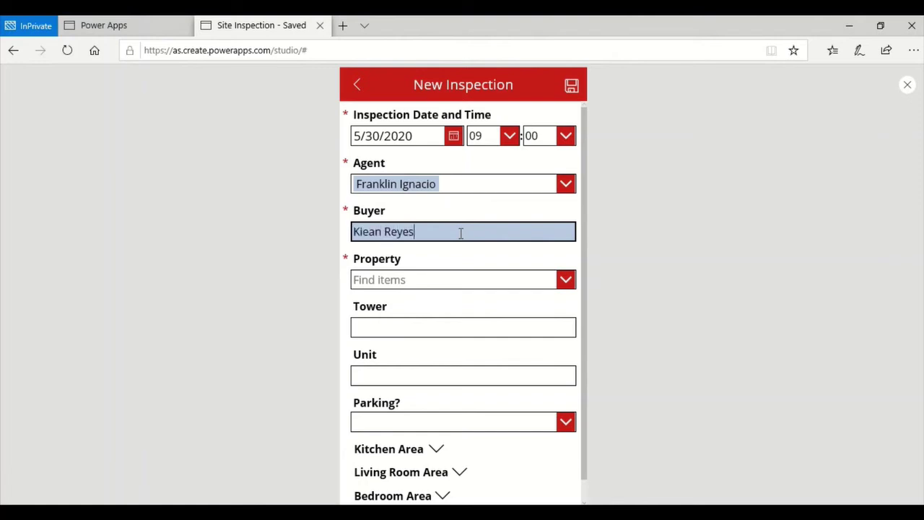
Choose Phantom Residences, Tower 3, Unit 308, Parking? Yes and parking slot 522
{"action": "left_click", "coordinate": [564, 280]}
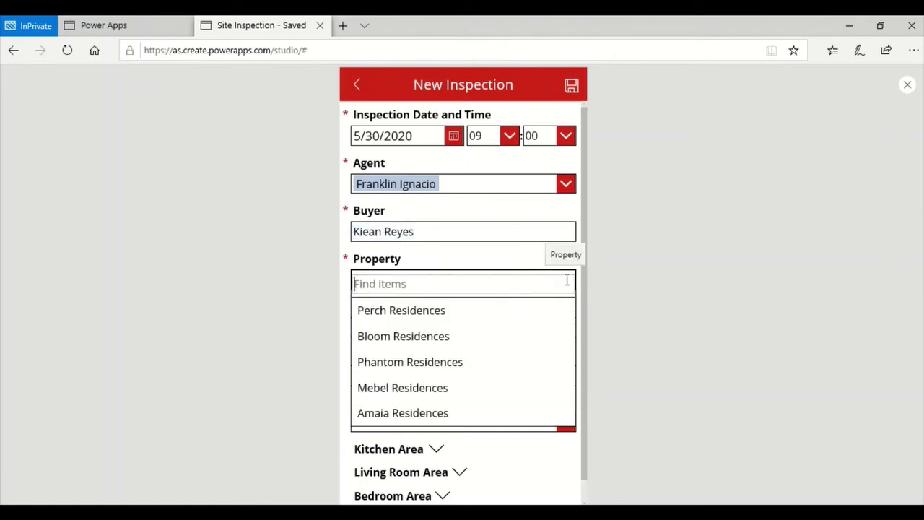
{"action": "left_click", "coordinate": [442, 361]}
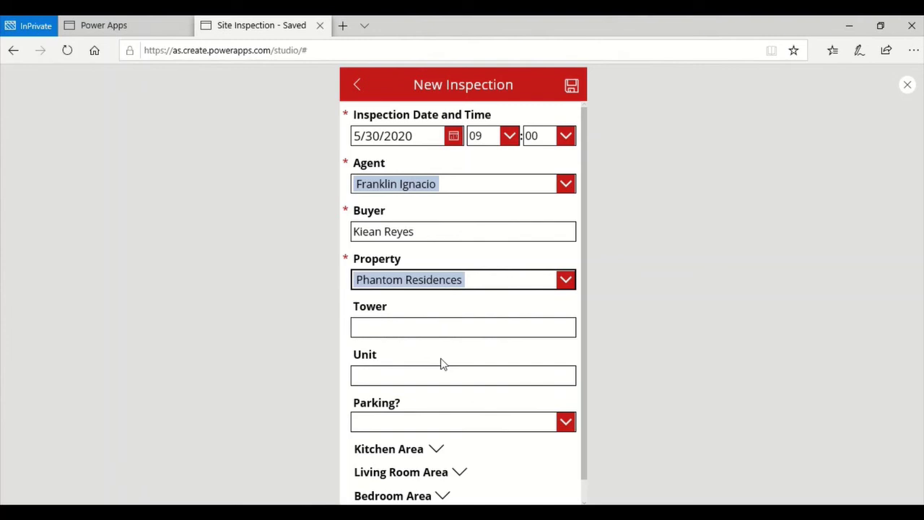
{"action": "left_click", "coordinate": [415, 329]}
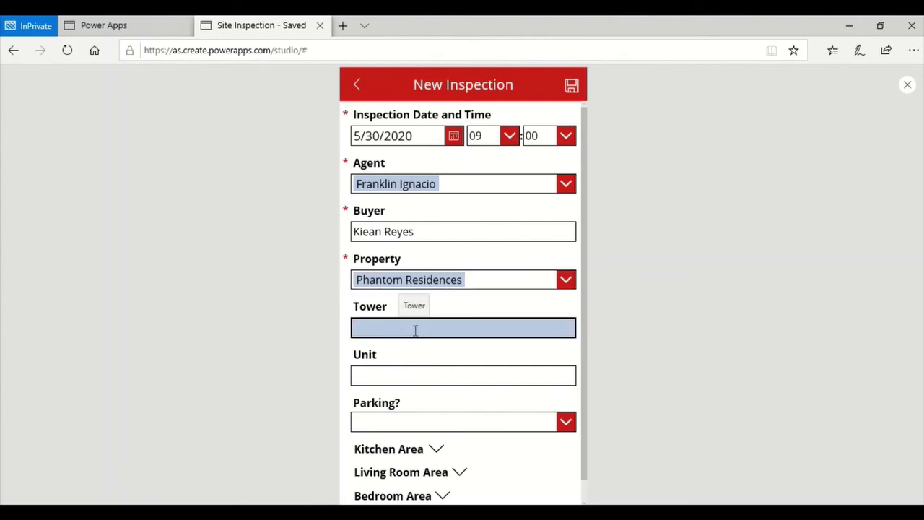
{"action": "type", "text": "3"}
{"action": "left_click", "coordinate": [386, 375]}
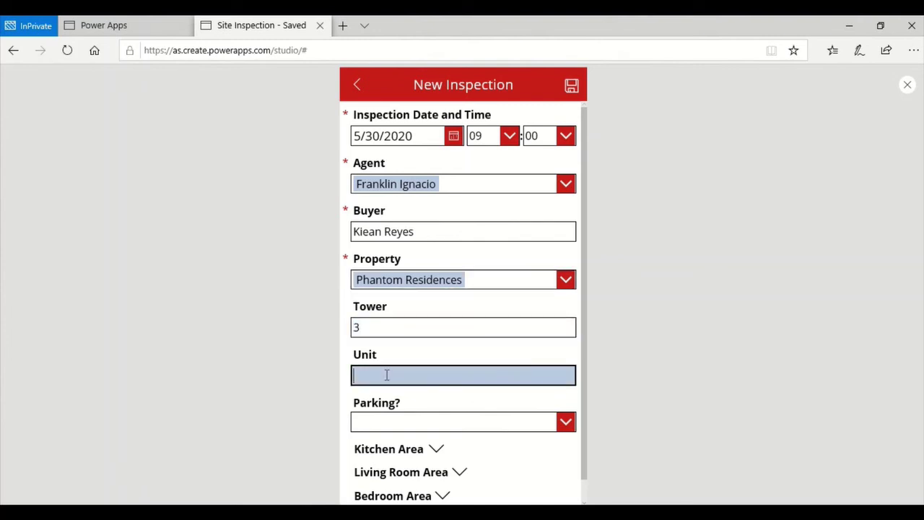
{"action": "type", "text": "308"}
{"action": "left_click", "coordinate": [562, 424]}
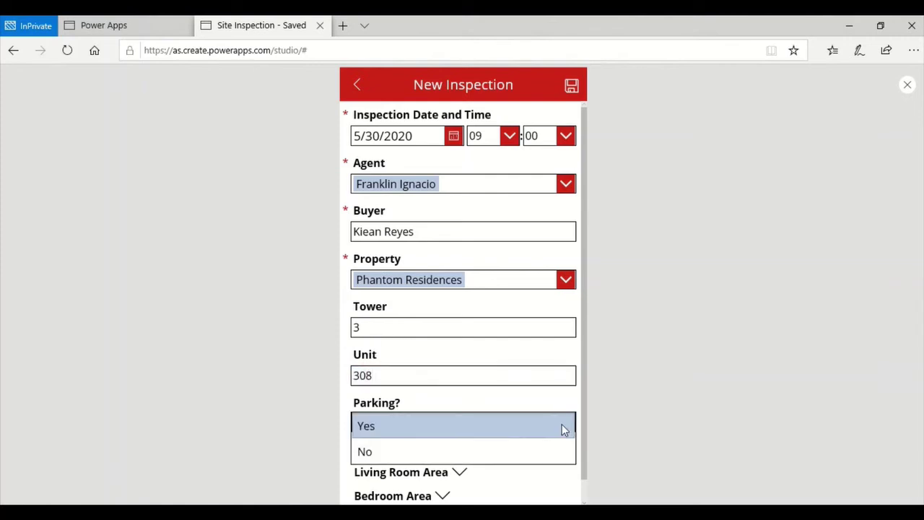
{"action": "left_click", "coordinate": [415, 427]}
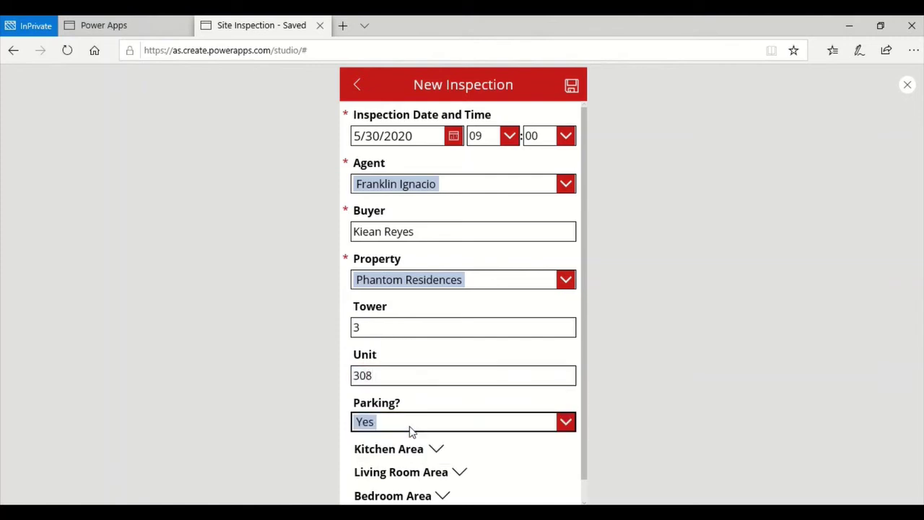
{"action": "left_click", "coordinate": [428, 465]}
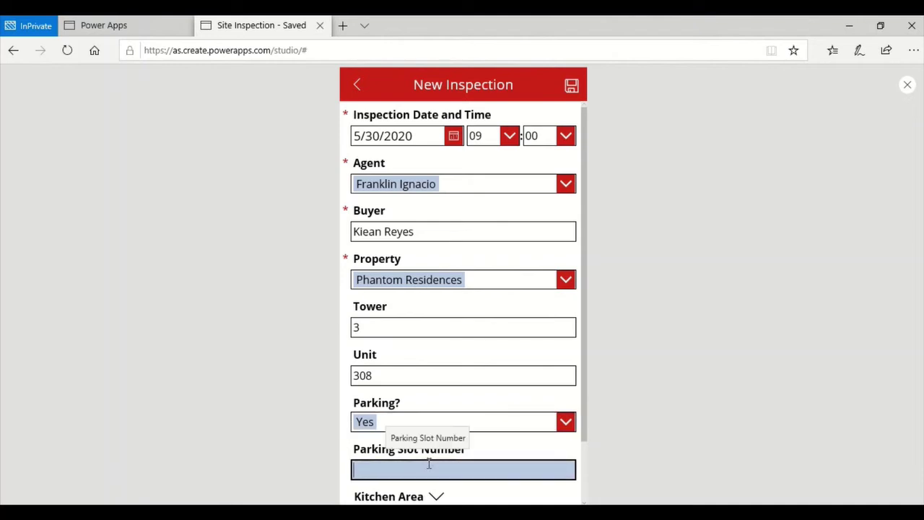
{"action": "type", "text": "522"}
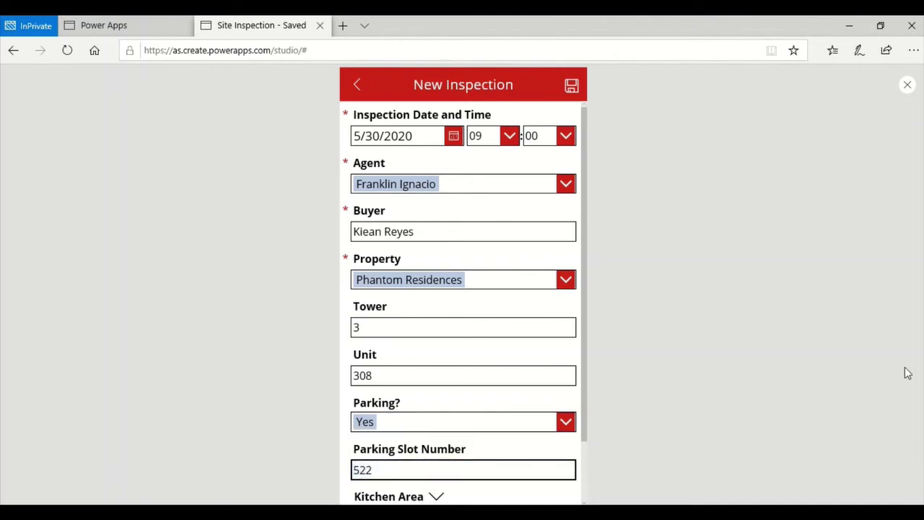
{"action": "scroll", "coordinate": [513, 402], "scroll_direction": "down", "scroll_amount": 1}
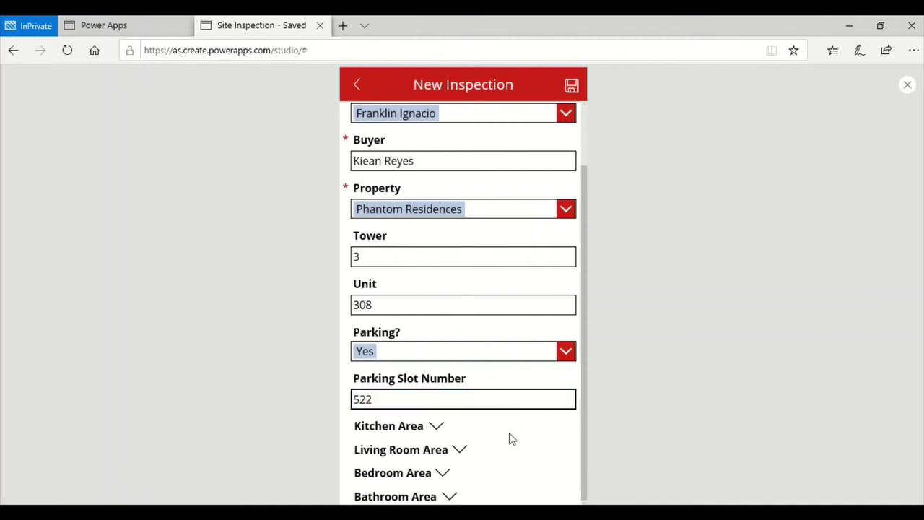
Mark Kitchen Sink, Under Sink Cabinet and Plumbing Yes with note 'Kitchen is all clear.'
{"action": "left_click", "coordinate": [437, 425]}
{"action": "scroll", "coordinate": [508, 409], "scroll_direction": "down", "scroll_amount": 3}
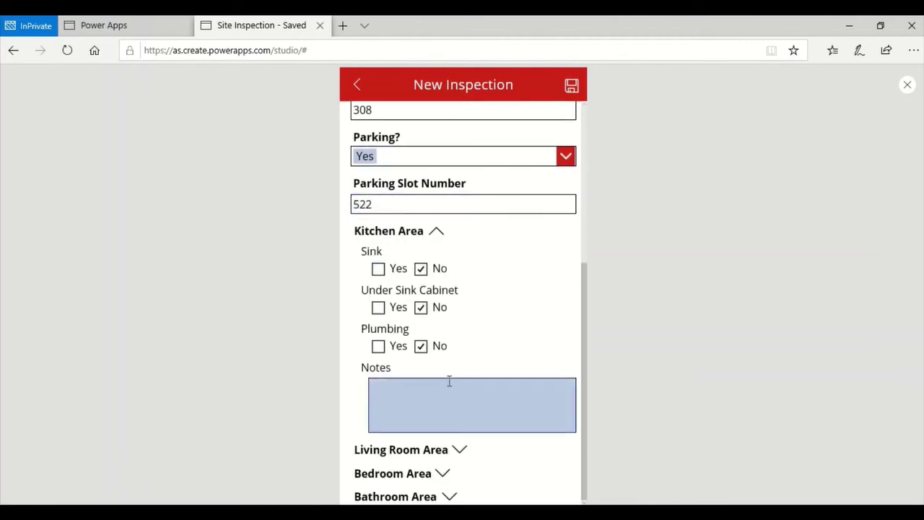
{"action": "left_click", "coordinate": [378, 275]}
{"action": "left_click", "coordinate": [378, 308]}
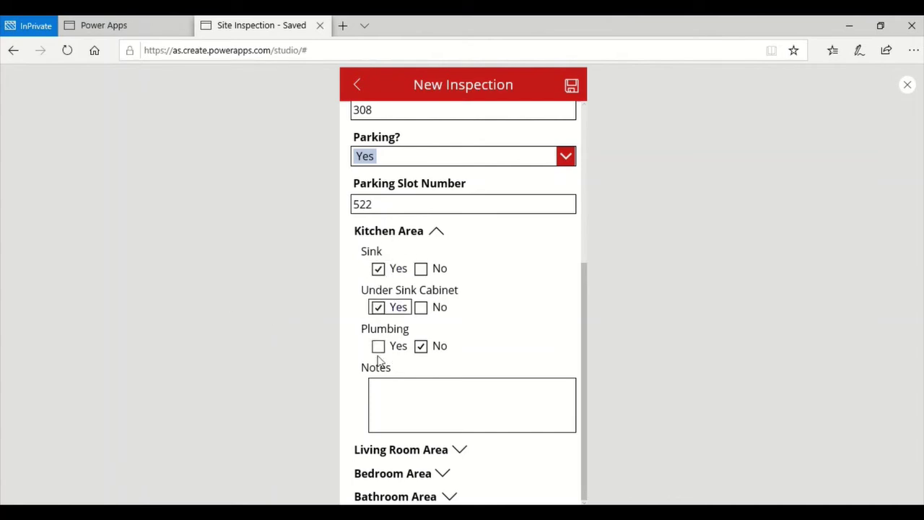
{"action": "left_click", "coordinate": [378, 347]}
{"action": "left_click", "coordinate": [408, 398]}
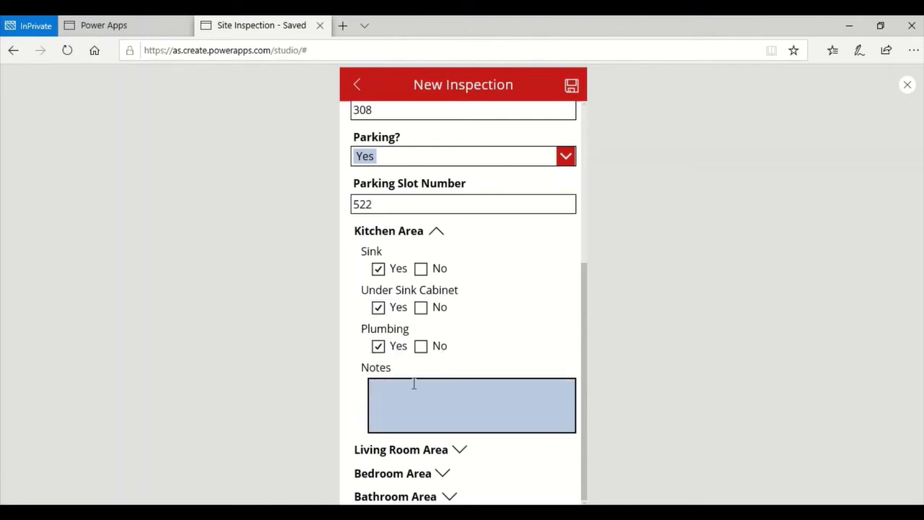
{"action": "type", "text": "Kitchen is all clear."}
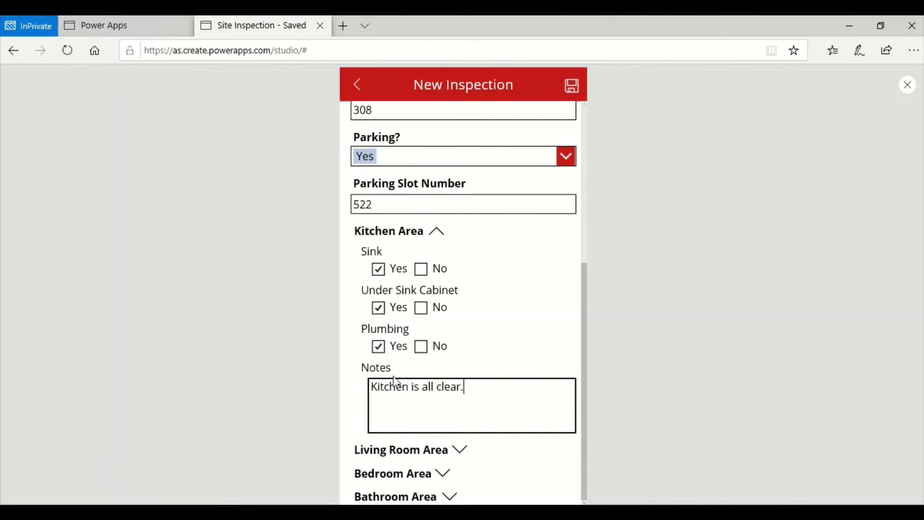
Mark Living Room Cable and Lights Yes, Power Outlets No, noting 'Client requesting for another outlet'
{"action": "left_click", "coordinate": [460, 449]}
{"action": "scroll", "coordinate": [480, 411], "scroll_direction": "down", "scroll_amount": 3}
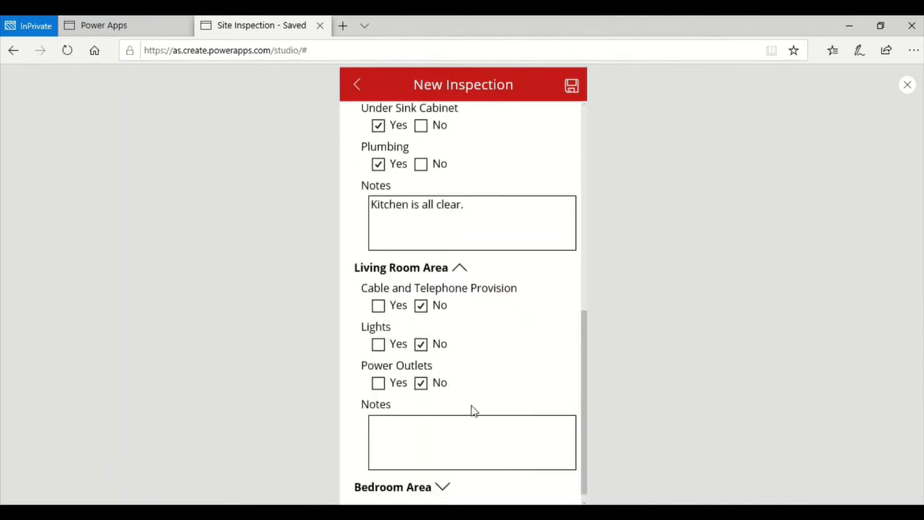
{"action": "left_click", "coordinate": [378, 307]}
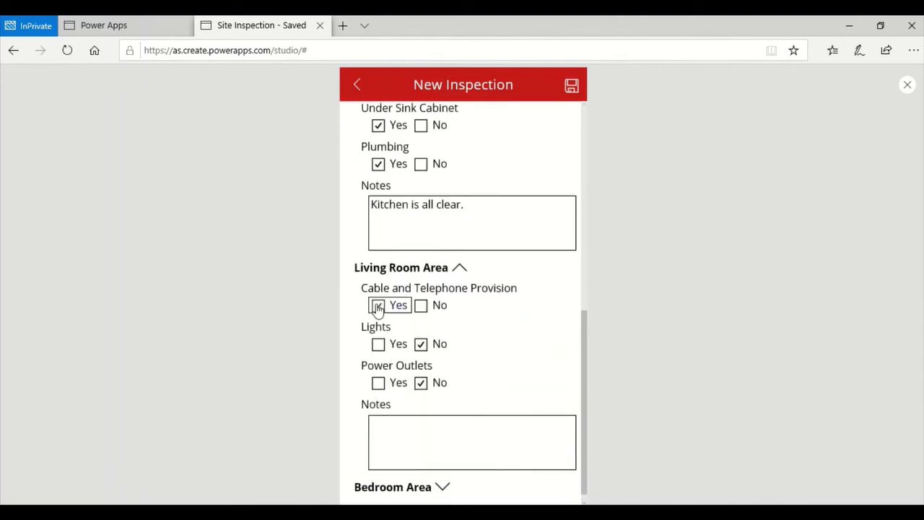
{"action": "left_click", "coordinate": [377, 345]}
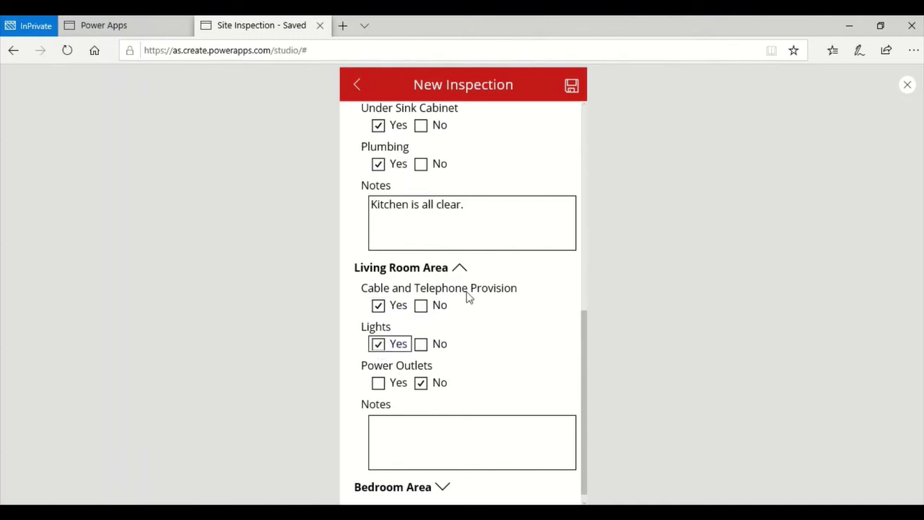
{"action": "left_click", "coordinate": [379, 388]}
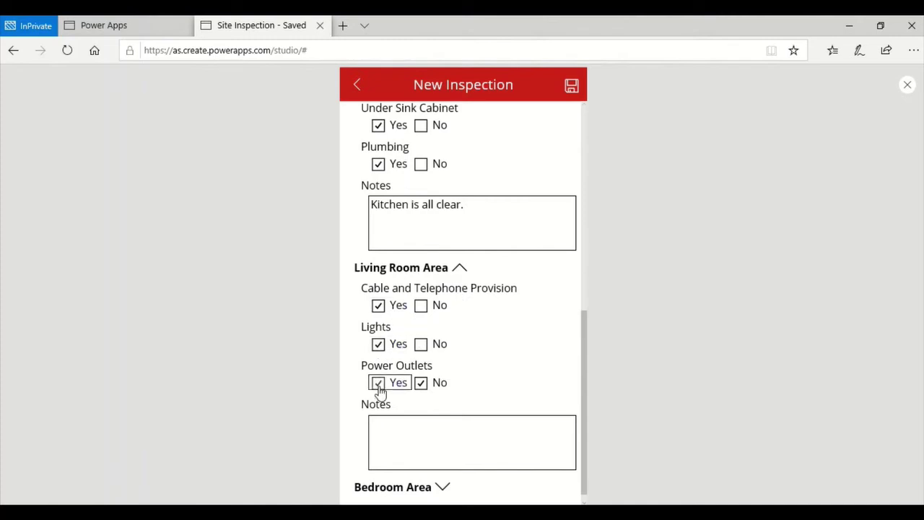
{"action": "left_click", "coordinate": [424, 442]}
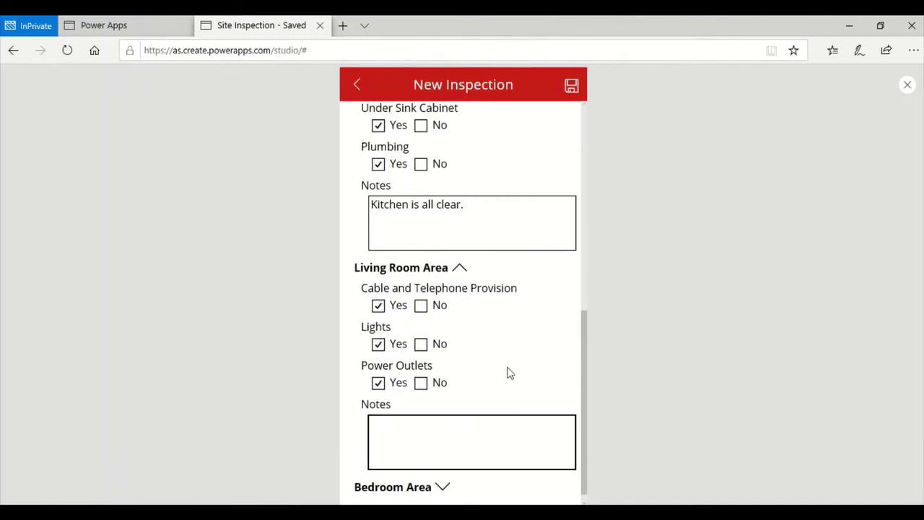
{"action": "left_click", "coordinate": [422, 391]}
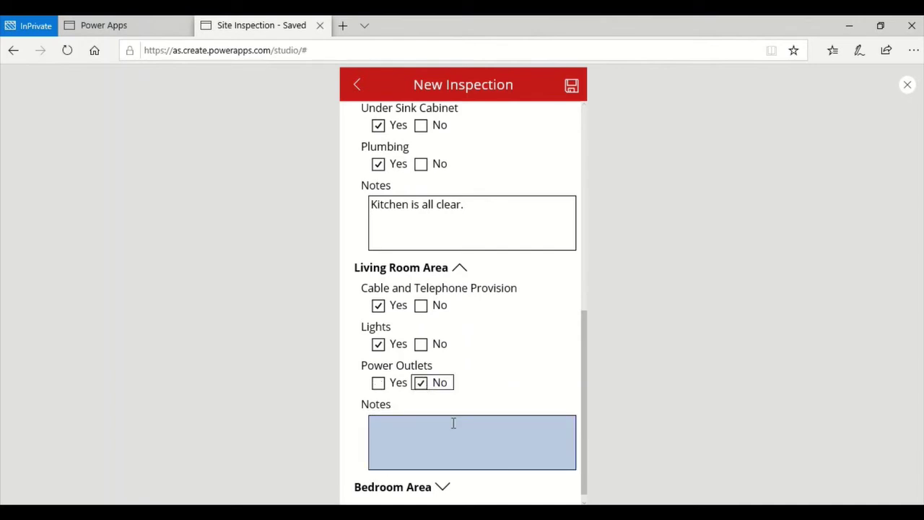
{"action": "left_click", "coordinate": [420, 387]}
{"action": "left_click", "coordinate": [417, 433]}
{"action": "type", "text": "Clie"}
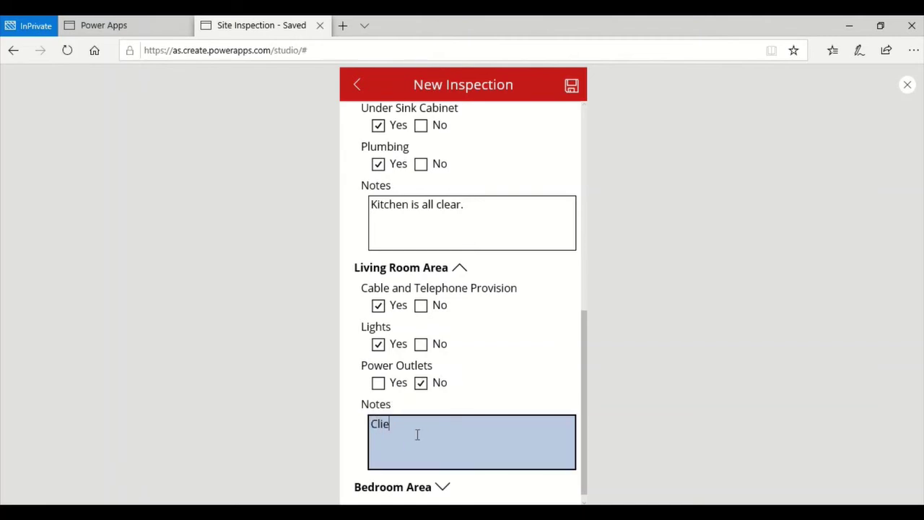
{"action": "type", "text": "nt requsetin"}
{"action": "type", "text": "ing"}
{"action": "type", "text": " for another outl"}
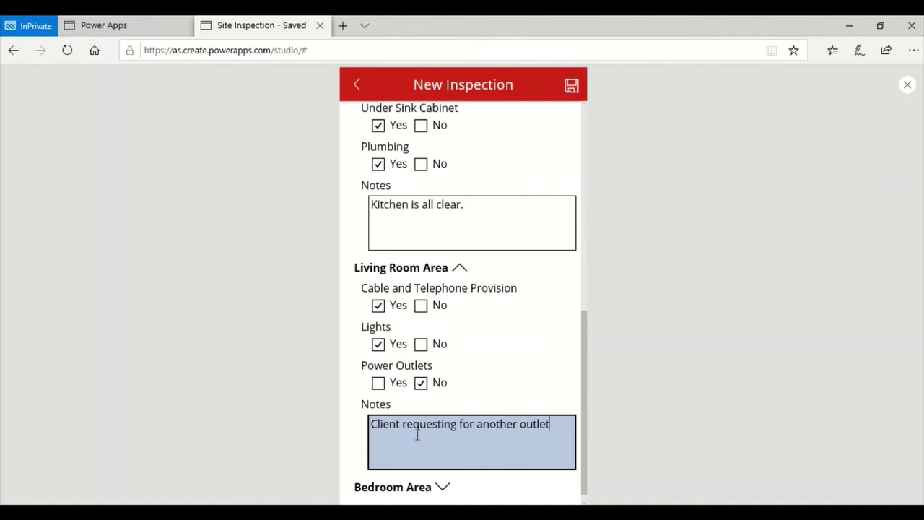
{"action": "type", "text": "et"}
{"action": "scroll", "coordinate": [518, 444], "scroll_direction": "down", "scroll_amount": 1}
Finish the living room note; mark Bedroom Lights, Power Outlets, Flooring Yes, noting 'Bedroom area all clear.'
{"action": "type", "text": "."}
{"action": "left_click", "coordinate": [442, 474]}
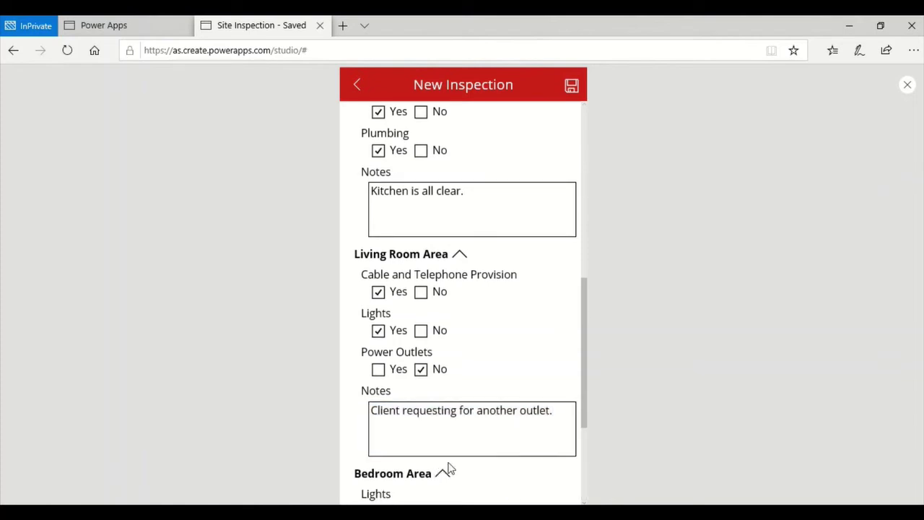
{"action": "scroll", "coordinate": [449, 462], "scroll_direction": "down", "scroll_amount": 3}
{"action": "left_click", "coordinate": [378, 316]}
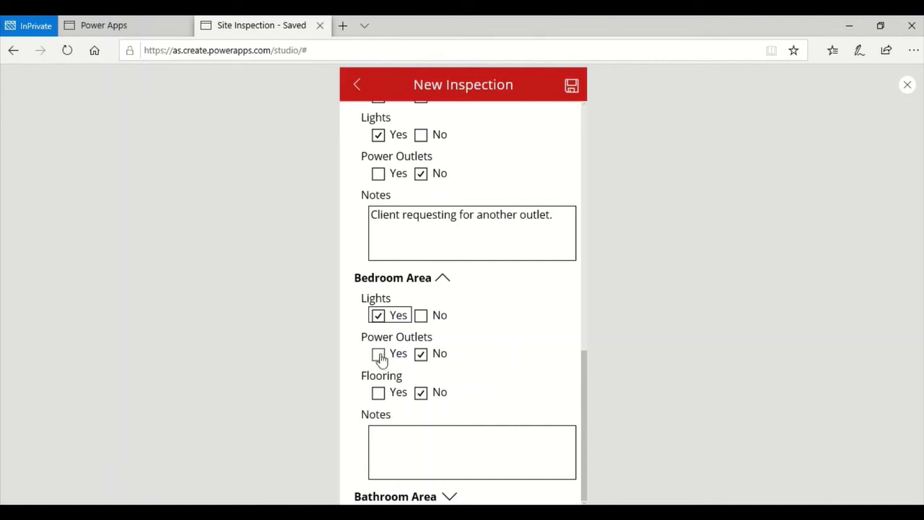
{"action": "left_click", "coordinate": [378, 353]}
{"action": "left_click", "coordinate": [378, 392]}
{"action": "left_click", "coordinate": [434, 455]}
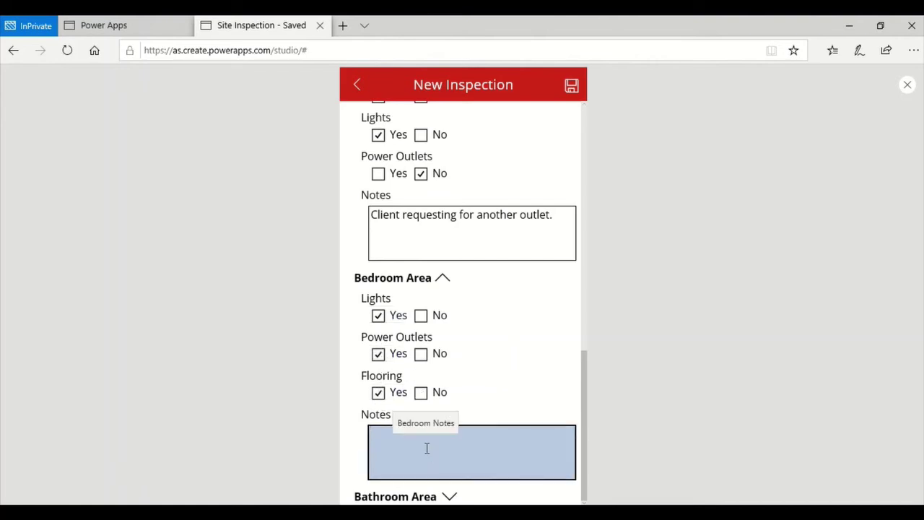
{"action": "type", "text": "Bedroom are"}
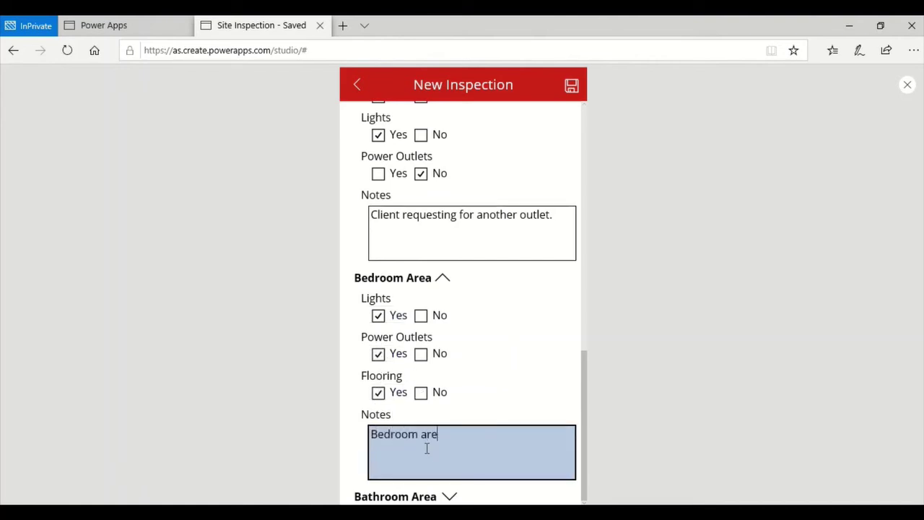
{"action": "type", "text": "a all clear."}
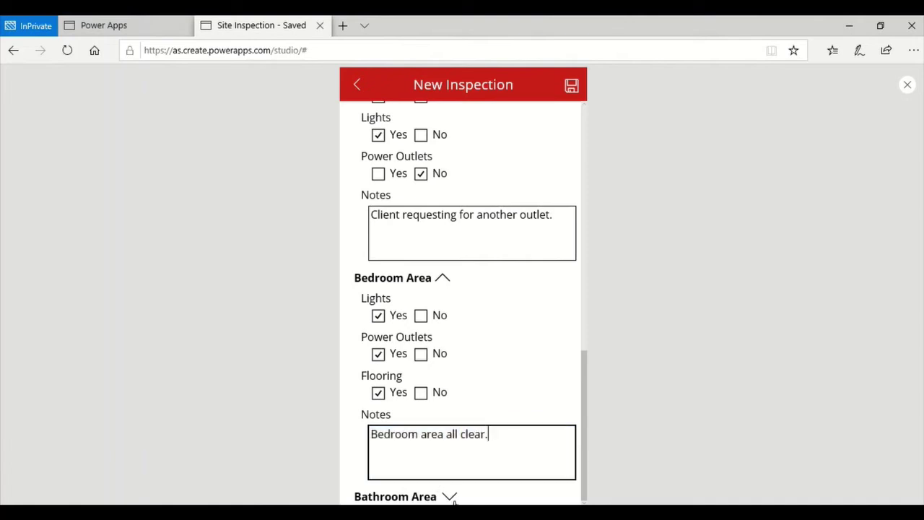
Mark Bathroom Plumbing and Toilet and Bath Yes and start the note 'Bathroom all good.'
{"action": "left_click", "coordinate": [449, 496]}
{"action": "scroll", "coordinate": [466, 460], "scroll_direction": "down", "scroll_amount": 2}
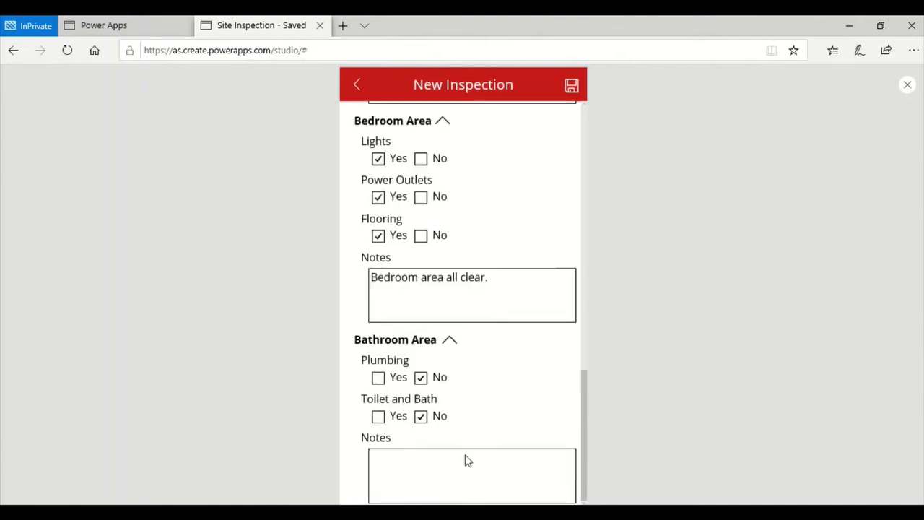
{"action": "left_click", "coordinate": [377, 379]}
{"action": "left_click", "coordinate": [379, 419]}
{"action": "left_click", "coordinate": [471, 464]}
{"action": "type", "text": "Bathroom all good."}
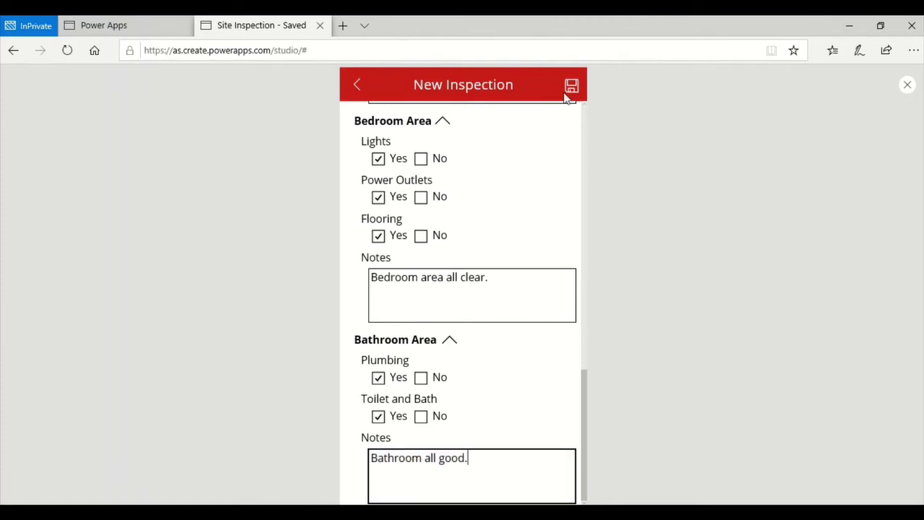
{"action": "scroll", "coordinate": [553, 196], "scroll_direction": "up", "scroll_amount": 10}
Leave the Success screen to see the new Phantom Residences inspection in the list
{"action": "scroll", "coordinate": [553, 196], "scroll_direction": "up", "scroll_amount": 3}
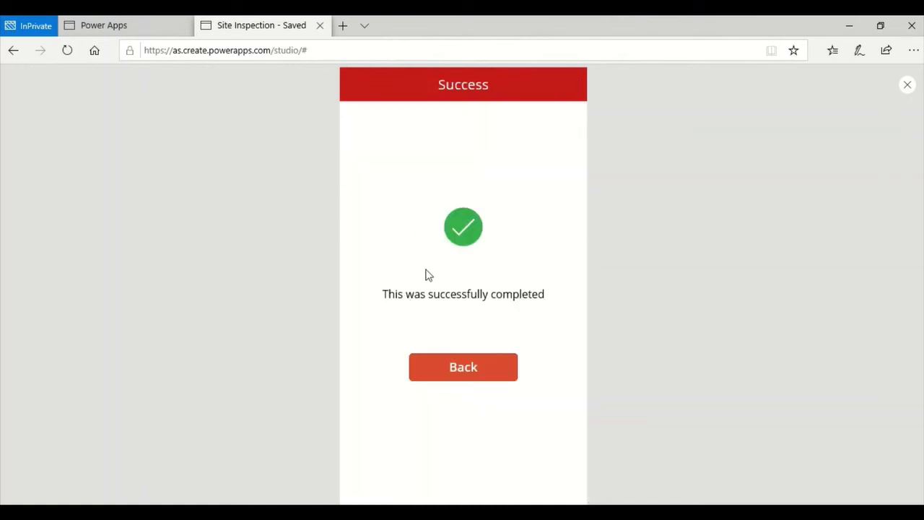
{"action": "left_click", "coordinate": [465, 374]}
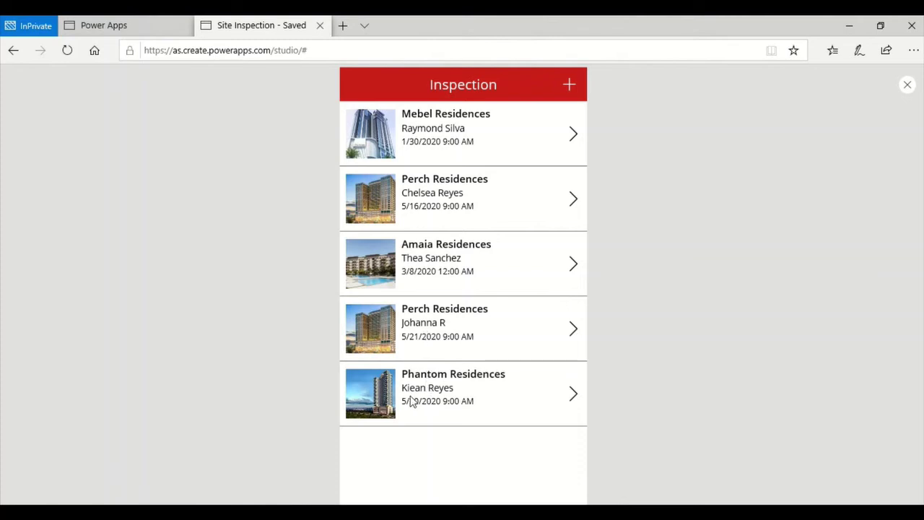
{"action": "left_click", "coordinate": [571, 395]}
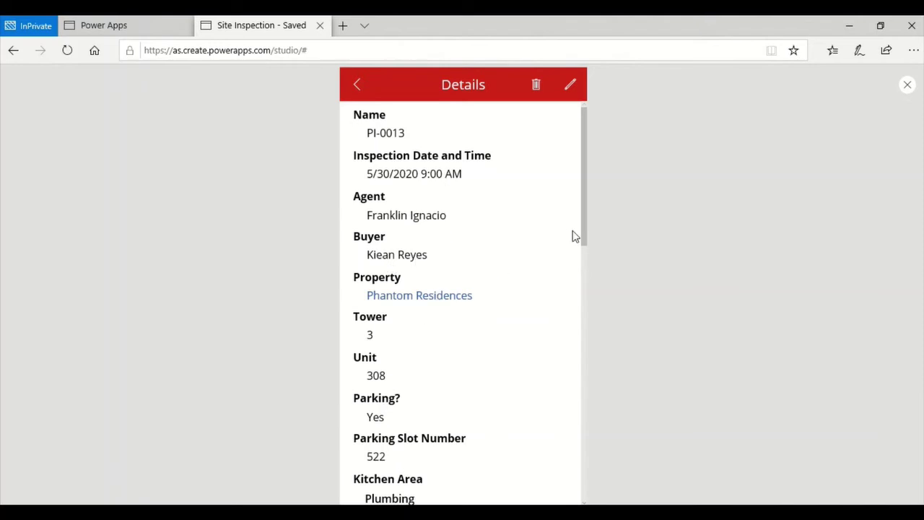
{"action": "left_click_drag", "start_coordinate": [584, 235], "coordinate": [585, 278]}
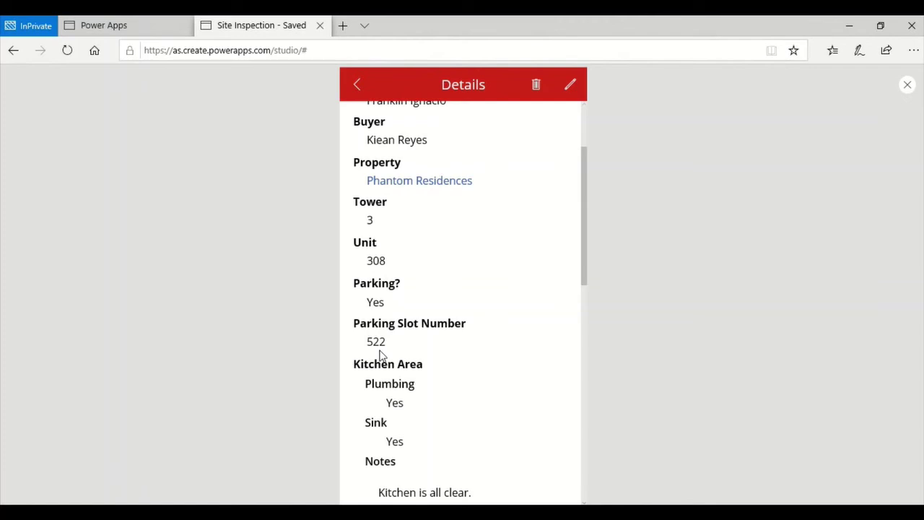
{"action": "left_click_drag", "start_coordinate": [583, 274], "coordinate": [586, 368]}
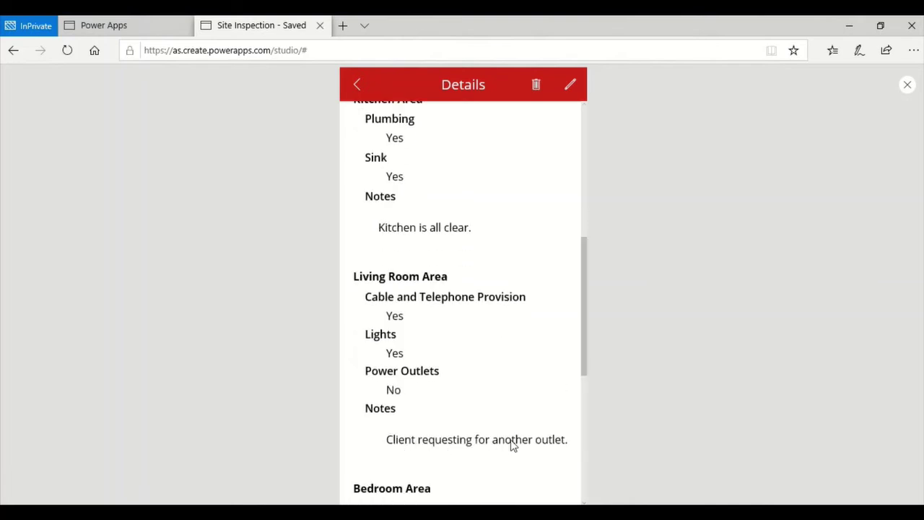
{"action": "scroll", "coordinate": [511, 445], "scroll_direction": "up", "scroll_amount": 5}
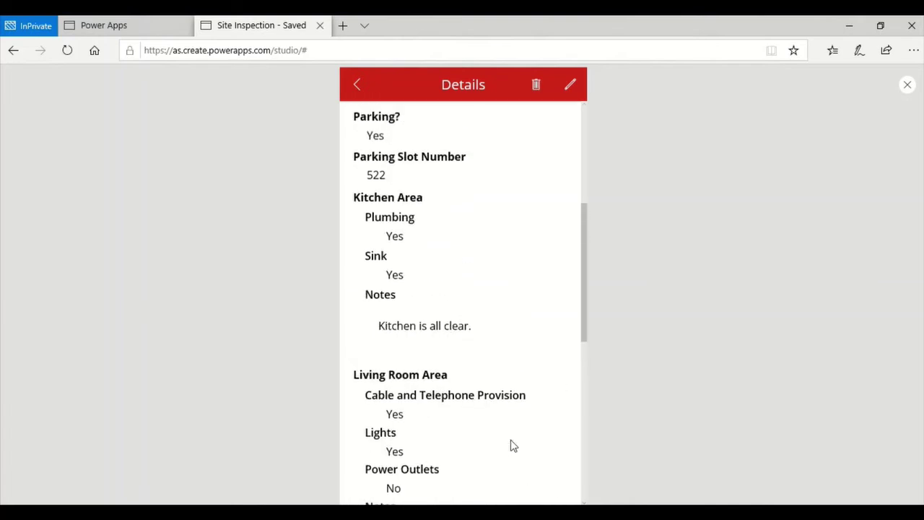
{"action": "left_click", "coordinate": [359, 87]}
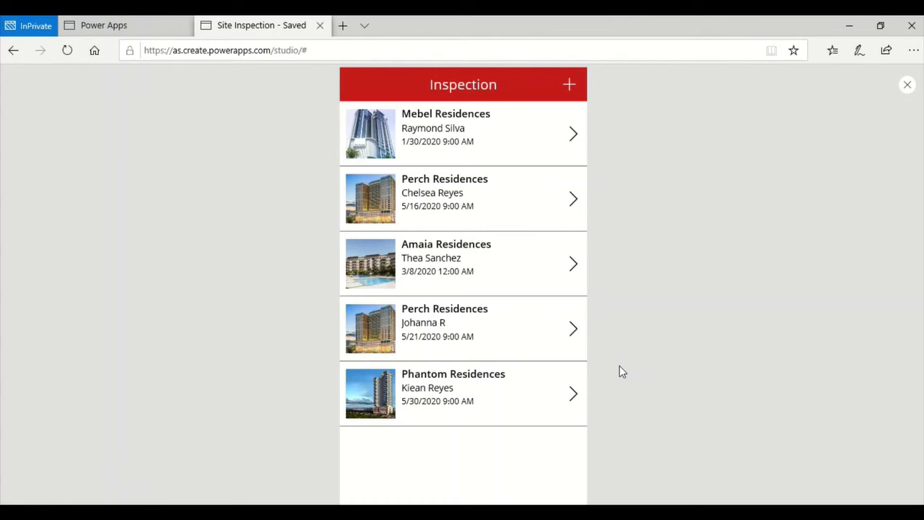
{"action": "left_click", "coordinate": [569, 85]}
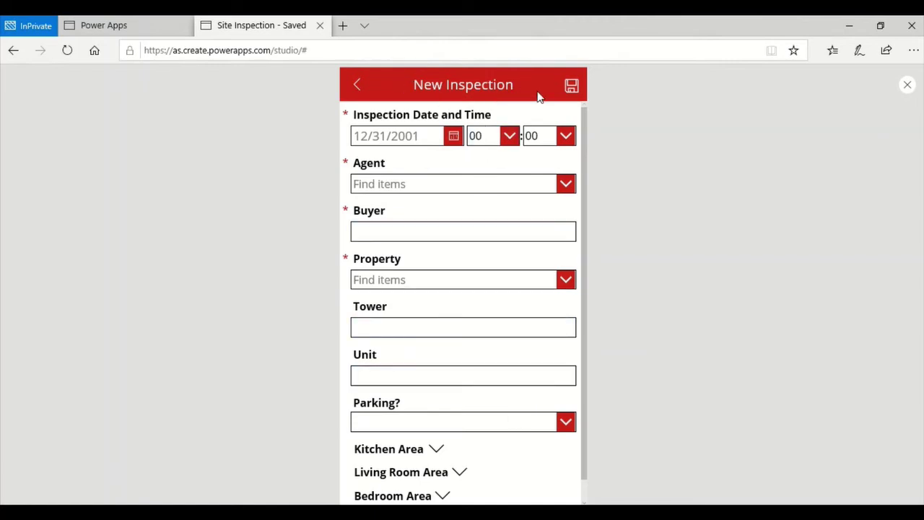
{"action": "left_click", "coordinate": [357, 88]}
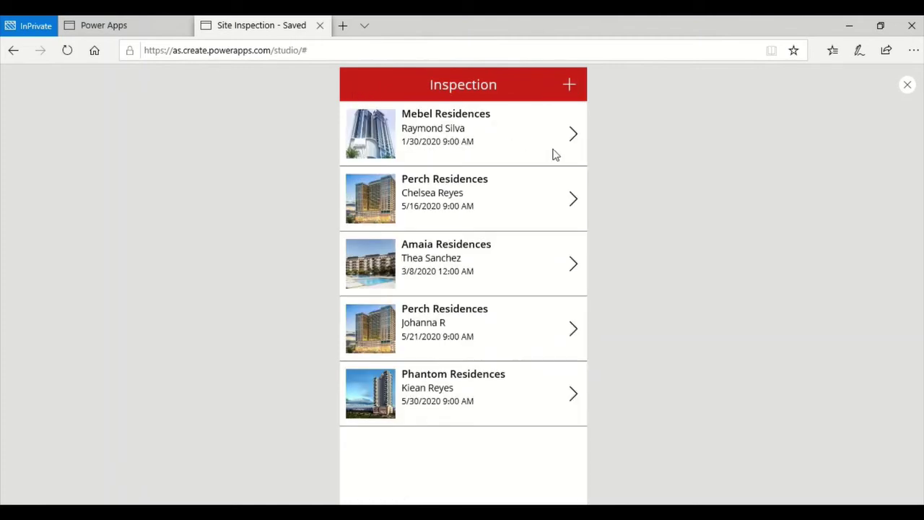
{"action": "left_click", "coordinate": [683, 274]}
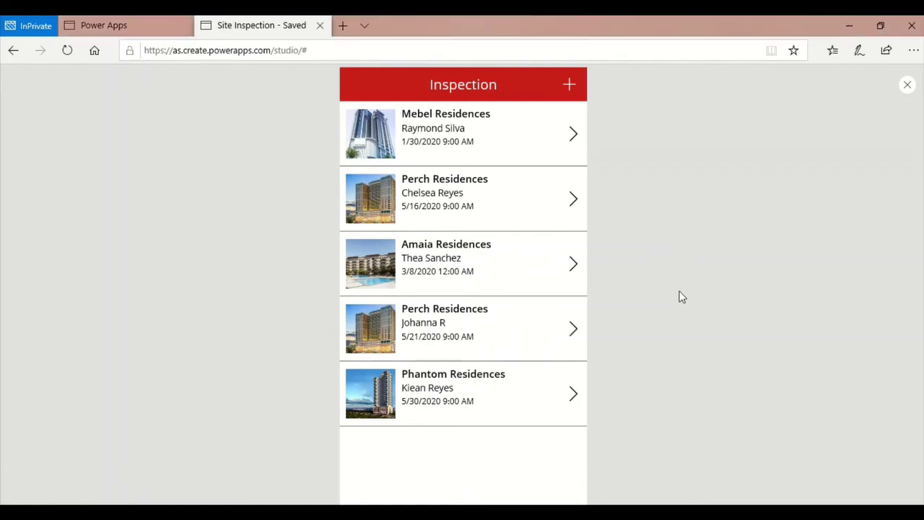
Close the preview and add a new blank screen to the app
{"action": "left_click", "coordinate": [908, 88]}
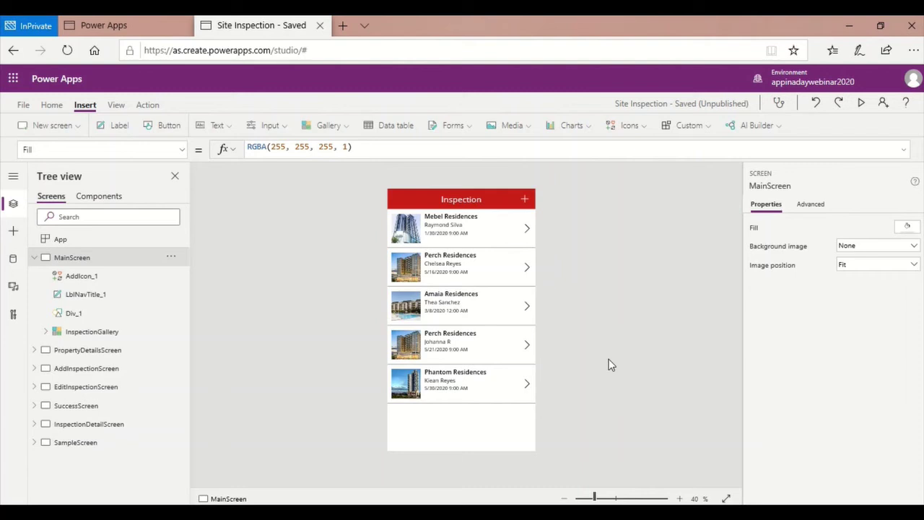
{"action": "left_click", "coordinate": [77, 128]}
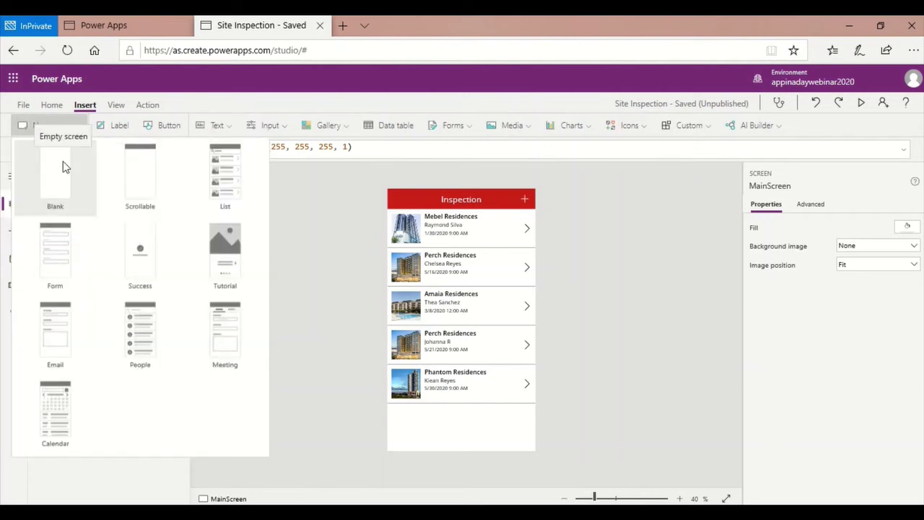
{"action": "left_click", "coordinate": [62, 165]}
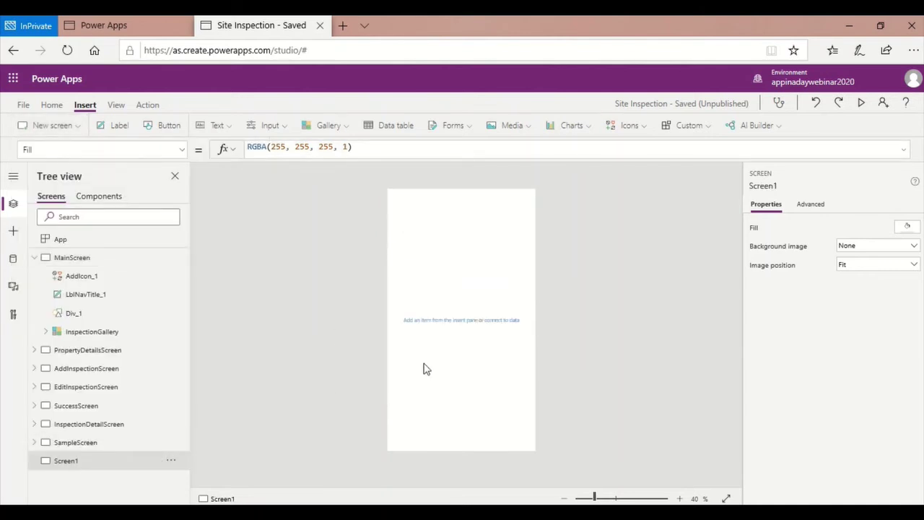
Rename the new screen to AddScreen
{"action": "double_click", "coordinate": [70, 466]}
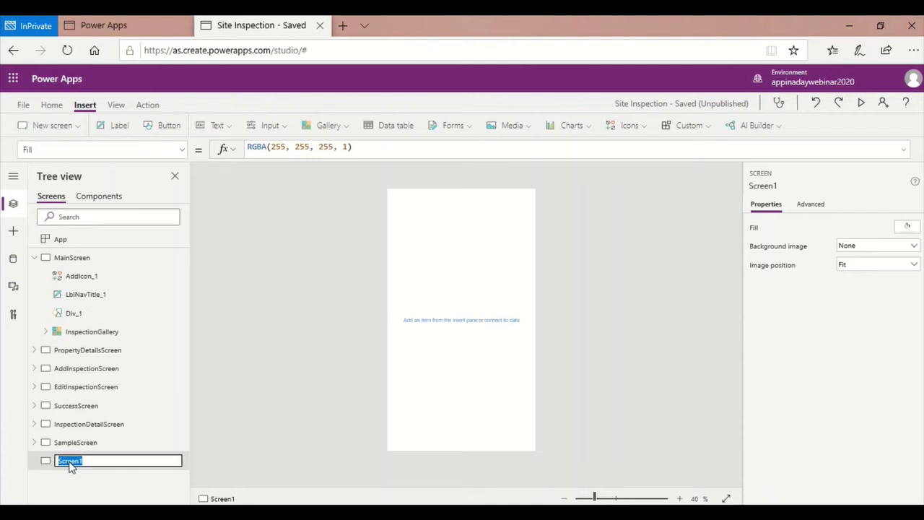
{"action": "type", "text": "AddScreen"}
{"action": "left_click", "coordinate": [281, 466]}
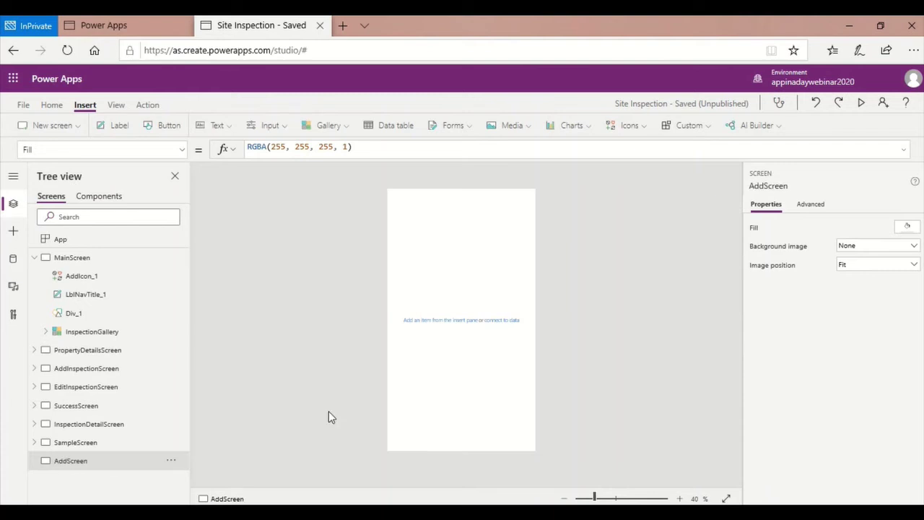
{"action": "left_click", "coordinate": [435, 327]}
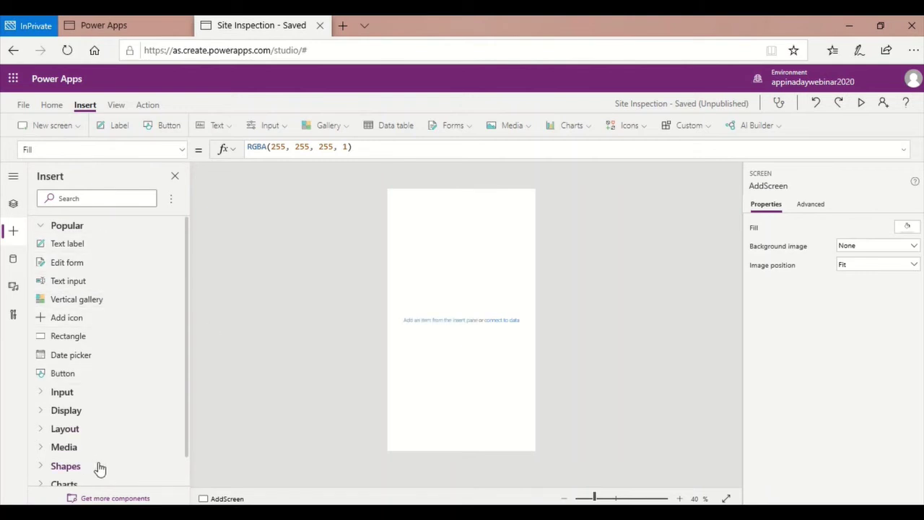
Insert a rectangle and stretch it across the top of AddScreen as a 640 × 140 header bar
{"action": "left_click", "coordinate": [69, 340]}
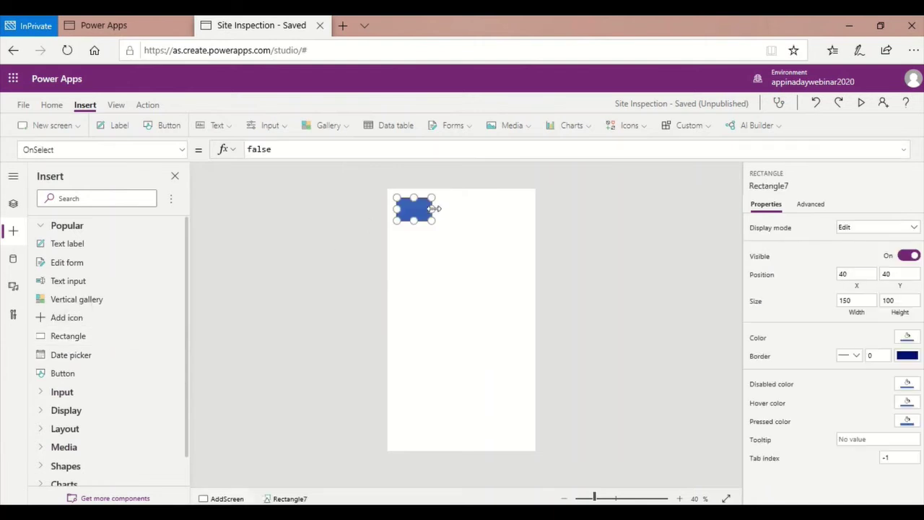
{"action": "left_click_drag", "start_coordinate": [434, 208], "coordinate": [535, 208]}
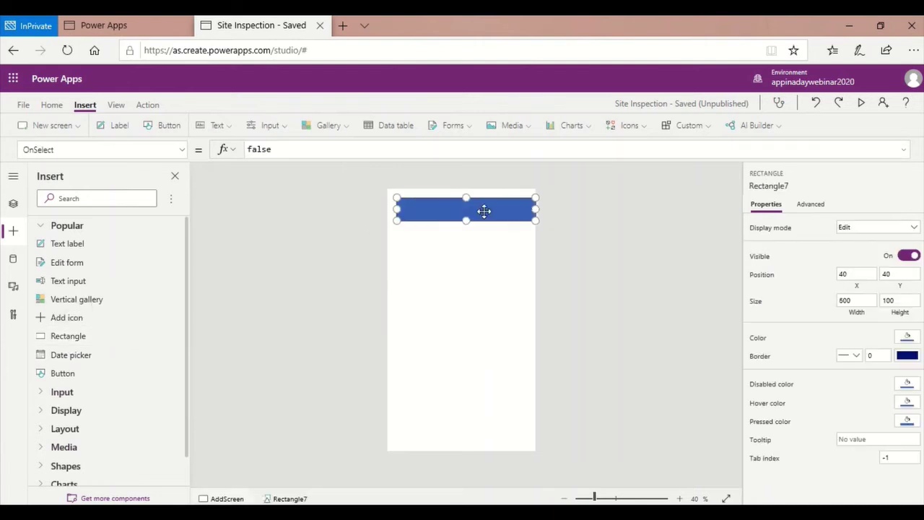
{"action": "left_click_drag", "start_coordinate": [396, 210], "coordinate": [390, 212]}
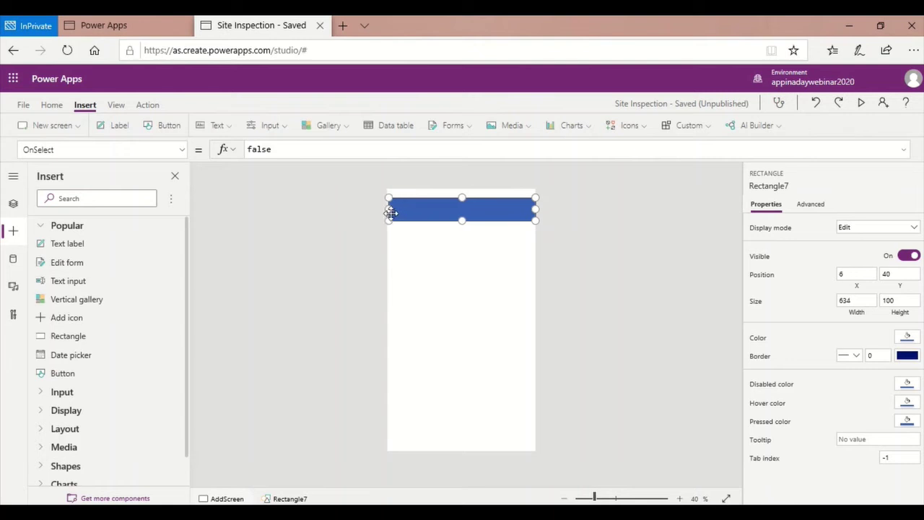
{"action": "left_click_drag", "start_coordinate": [461, 197], "coordinate": [458, 189]}
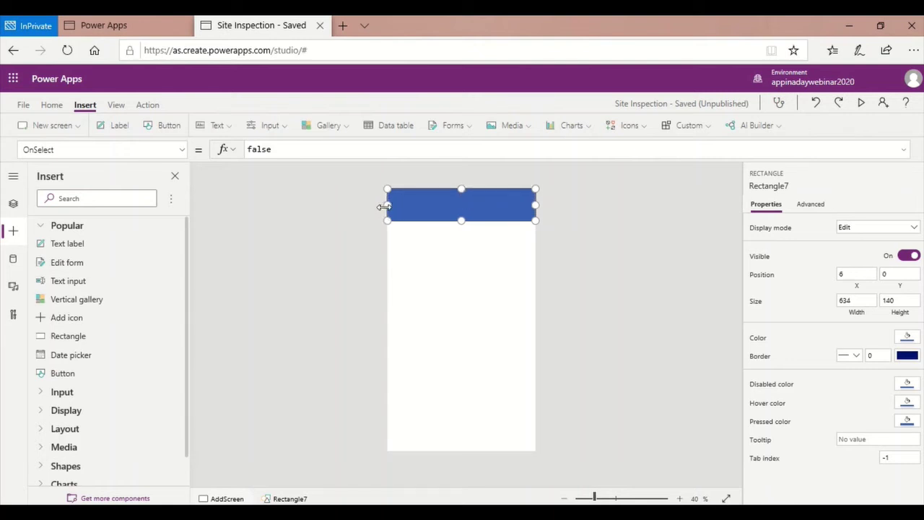
{"action": "left_click_drag", "start_coordinate": [383, 208], "coordinate": [380, 207]}
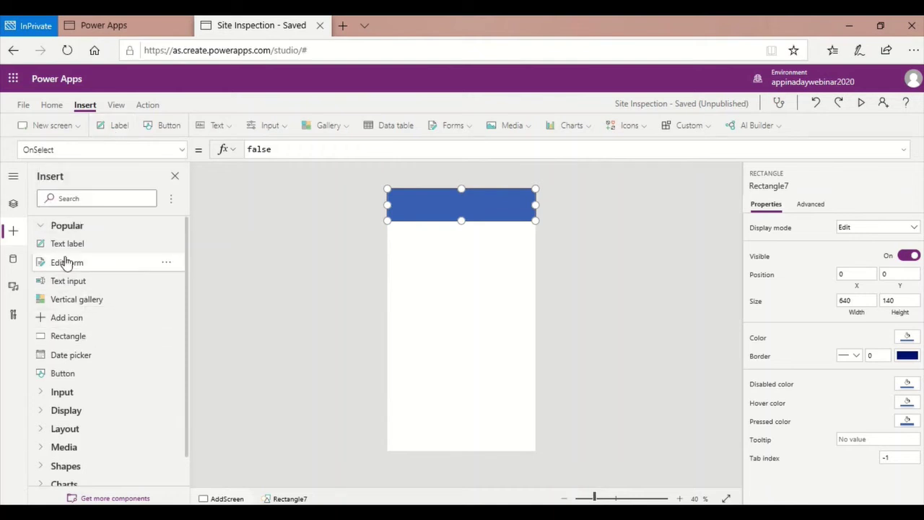
Insert a label reading 'Site Inspection' and resize it to cover the 640 × 140 header bar
{"action": "left_click", "coordinate": [116, 126]}
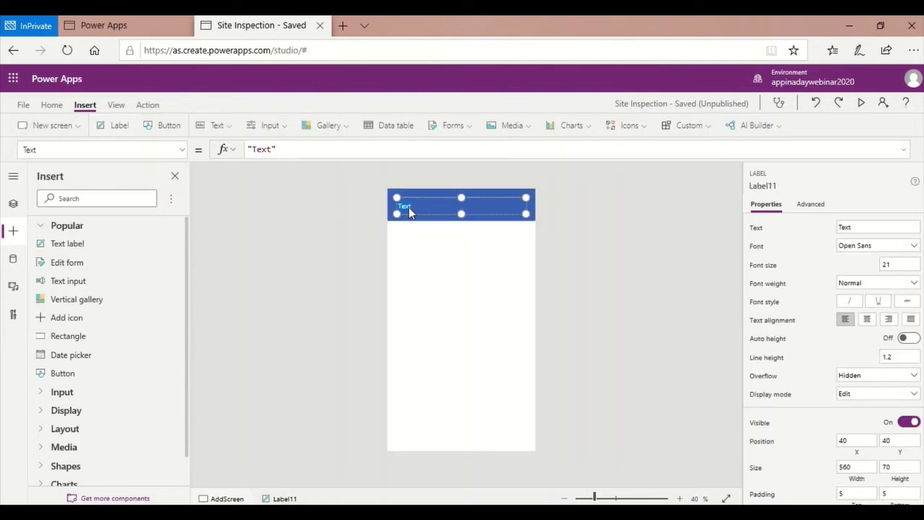
{"action": "type", "text": "Site Inspection"}
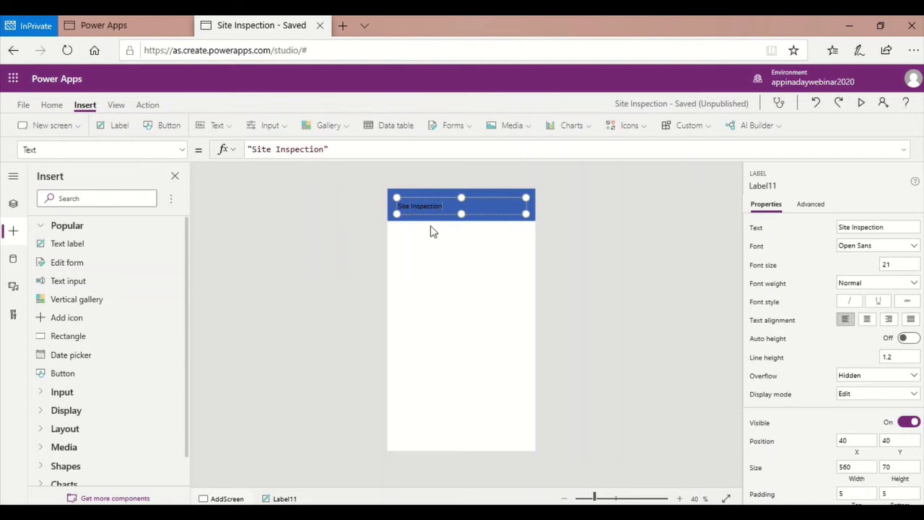
{"action": "left_click", "coordinate": [462, 217]}
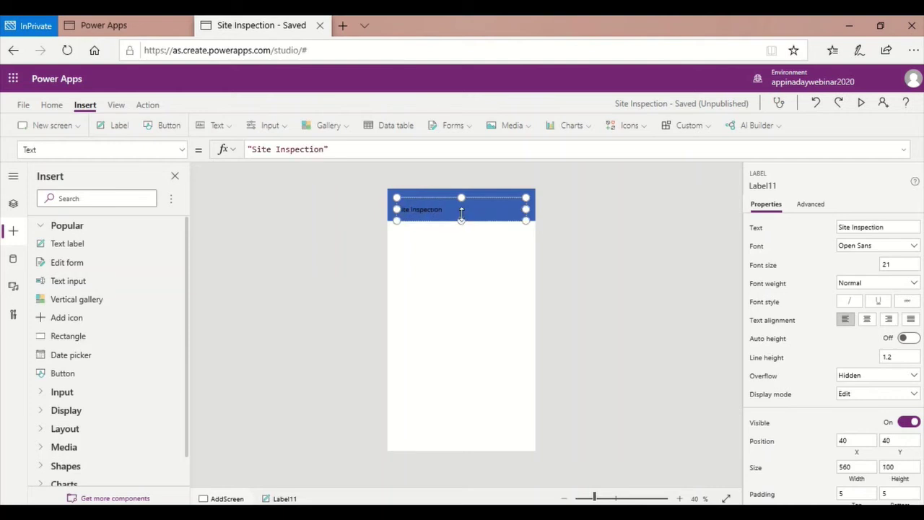
{"action": "left_click_drag", "start_coordinate": [460, 196], "coordinate": [458, 189]}
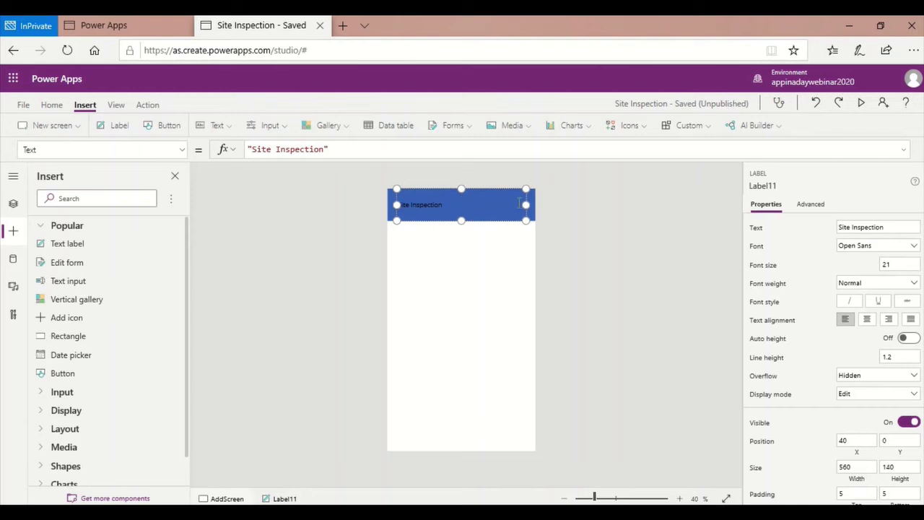
{"action": "left_click_drag", "start_coordinate": [526, 205], "coordinate": [534, 204]}
{"action": "left_click_drag", "start_coordinate": [394, 206], "coordinate": [388, 205]}
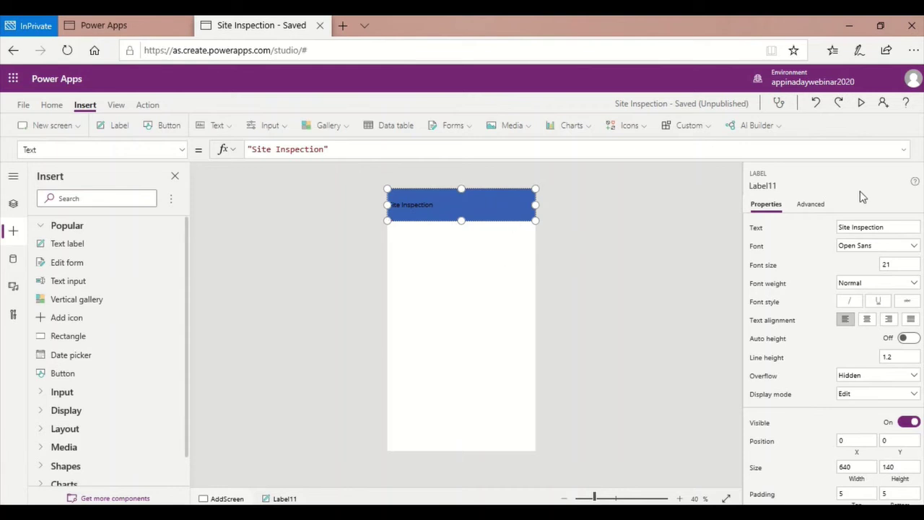
Format the Site Inspection heading as 30-point, bold, centre-aligned white text
{"action": "left_click", "coordinate": [881, 264]}
{"action": "type", "text": "30"}
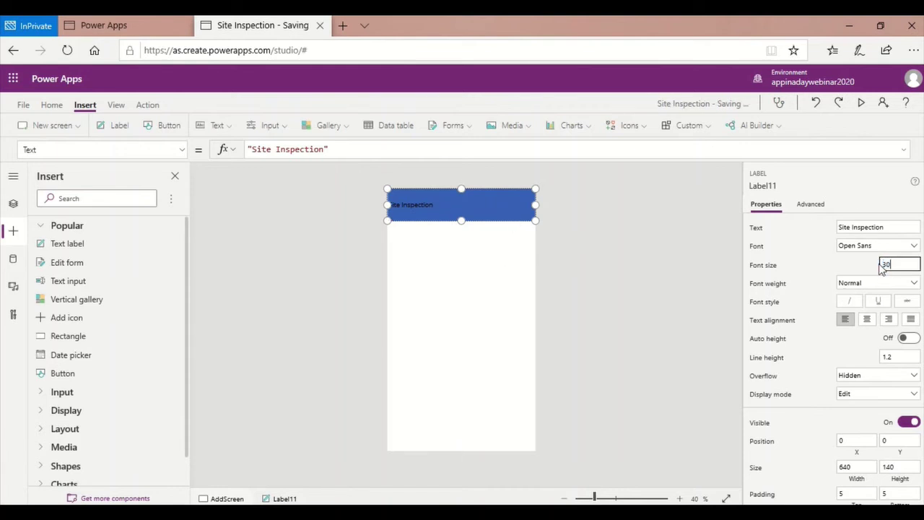
{"action": "key", "text": "Return"}
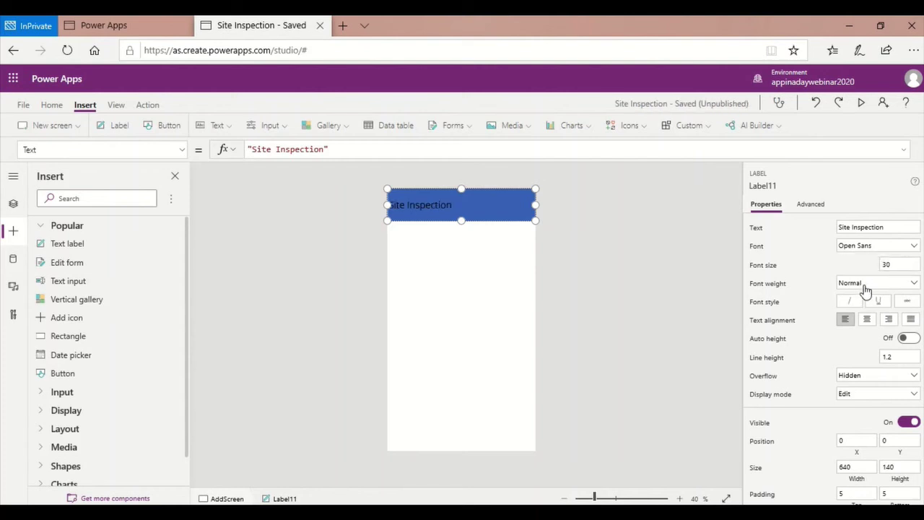
{"action": "left_click", "coordinate": [905, 290]}
{"action": "left_click", "coordinate": [870, 298]}
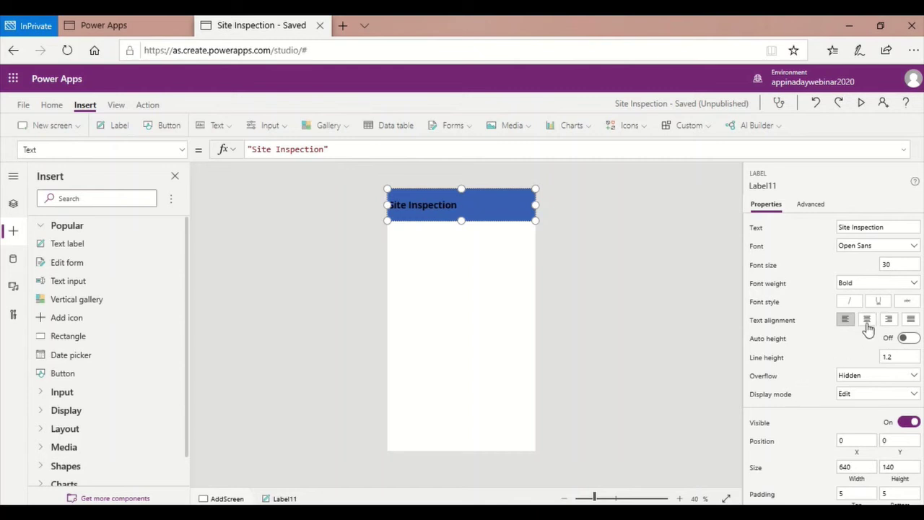
{"action": "left_click", "coordinate": [867, 322]}
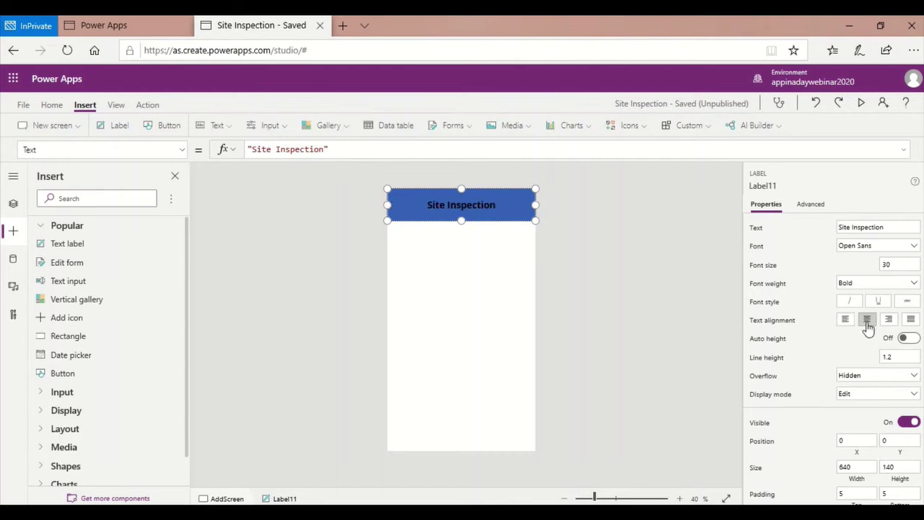
{"action": "scroll", "coordinate": [828, 381], "scroll_direction": "down", "scroll_amount": 5}
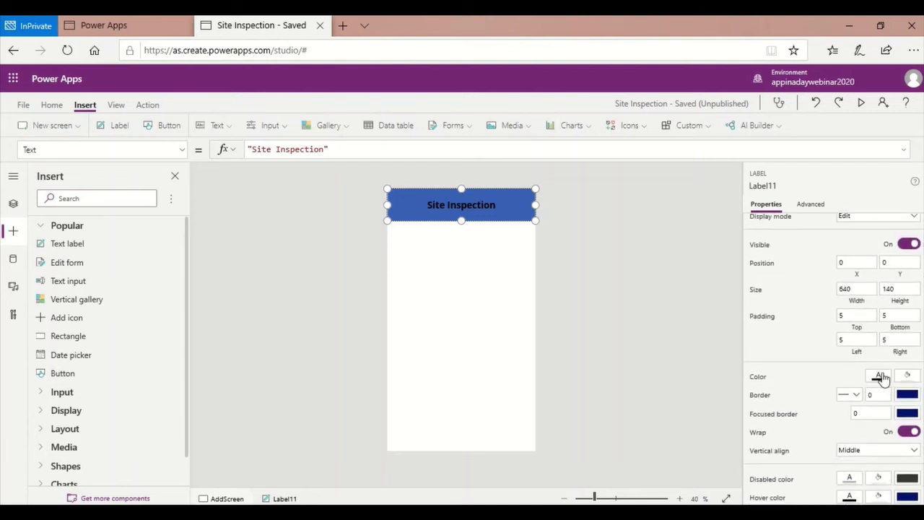
{"action": "left_click", "coordinate": [879, 377]}
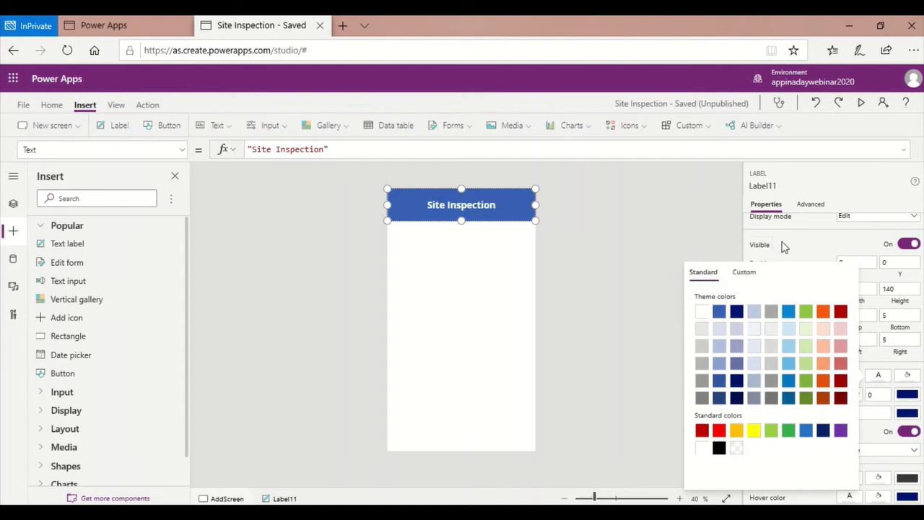
{"action": "left_click", "coordinate": [800, 228]}
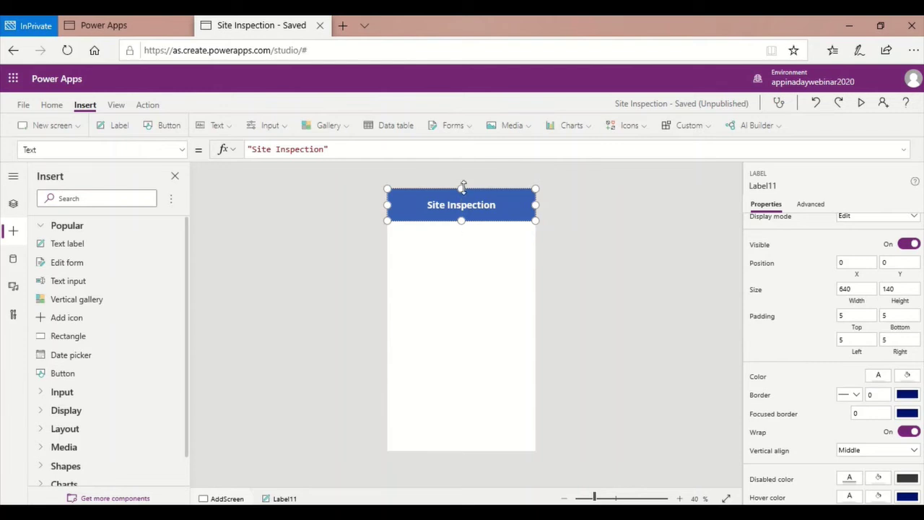
Insert an edit form at Y 140 below the header, extending to the screen bottom
{"action": "left_click", "coordinate": [467, 134]}
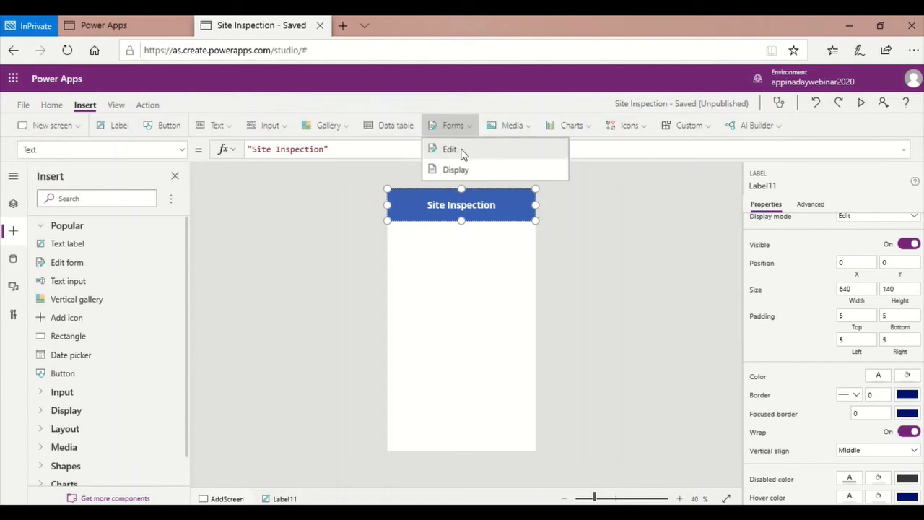
{"action": "left_click", "coordinate": [462, 153]}
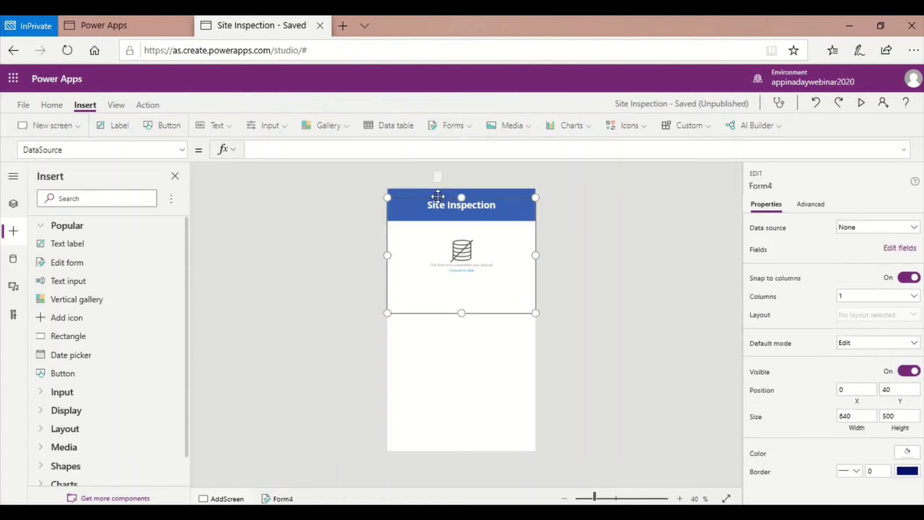
{"action": "left_click_drag", "start_coordinate": [438, 195], "coordinate": [436, 218]}
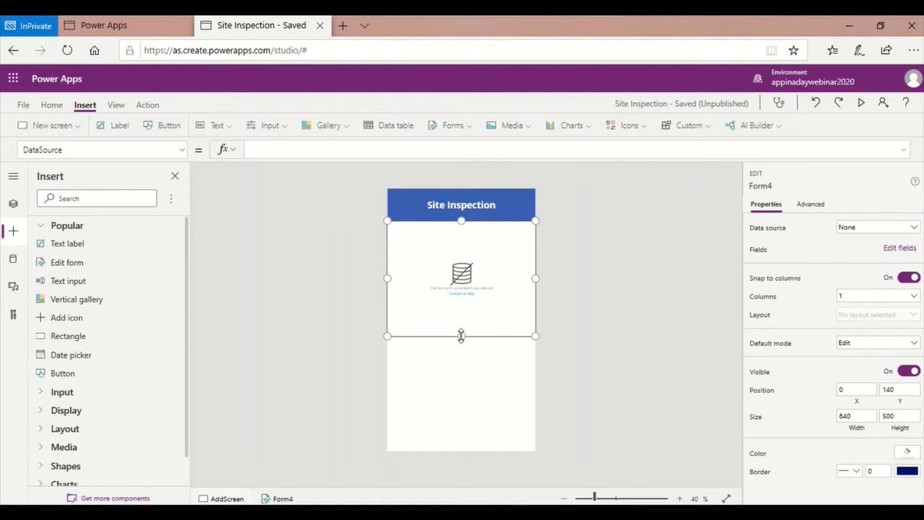
{"action": "left_click_drag", "start_coordinate": [461, 335], "coordinate": [458, 456]}
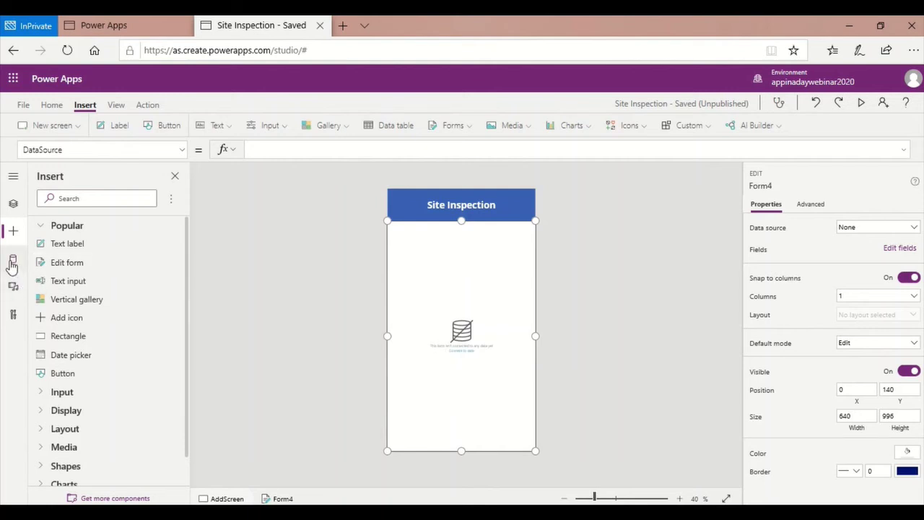
Bind Form4 to the Inspections data source and show its field list
{"action": "left_click", "coordinate": [456, 351]}
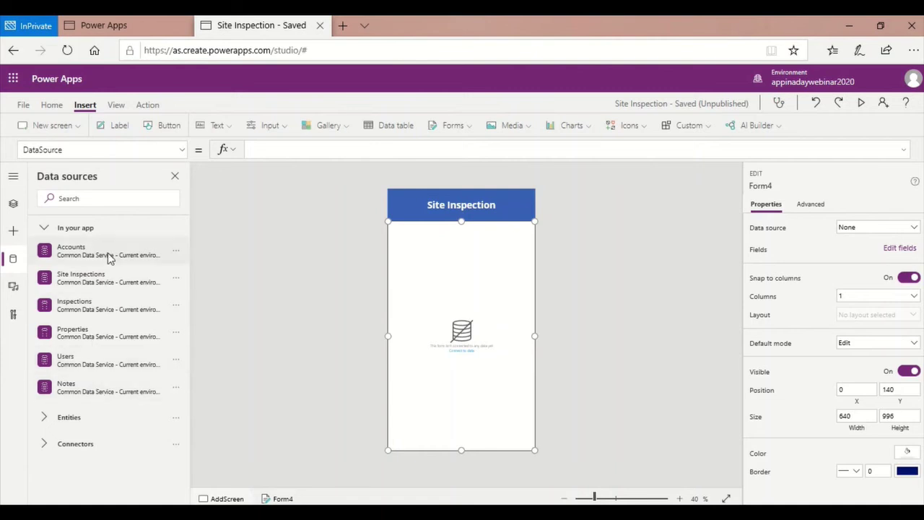
{"action": "mouse_move", "coordinate": [109, 258]}
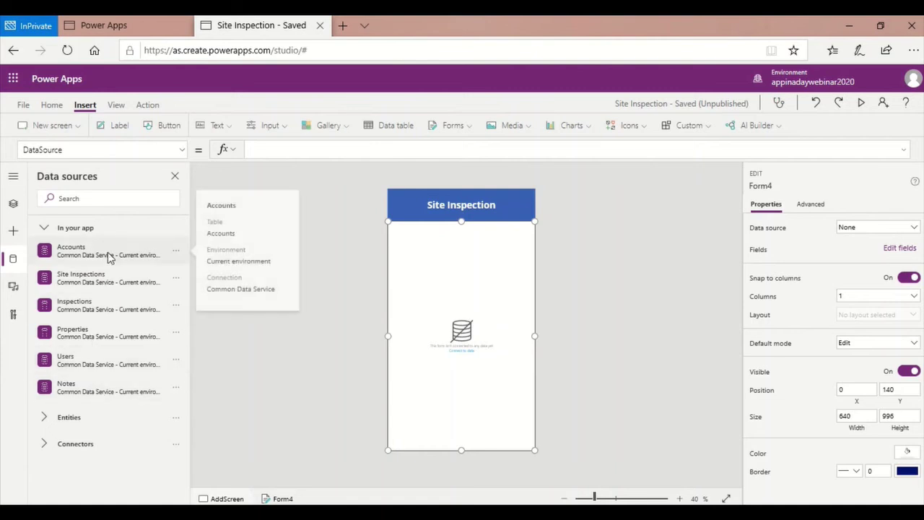
{"action": "left_click", "coordinate": [913, 229]}
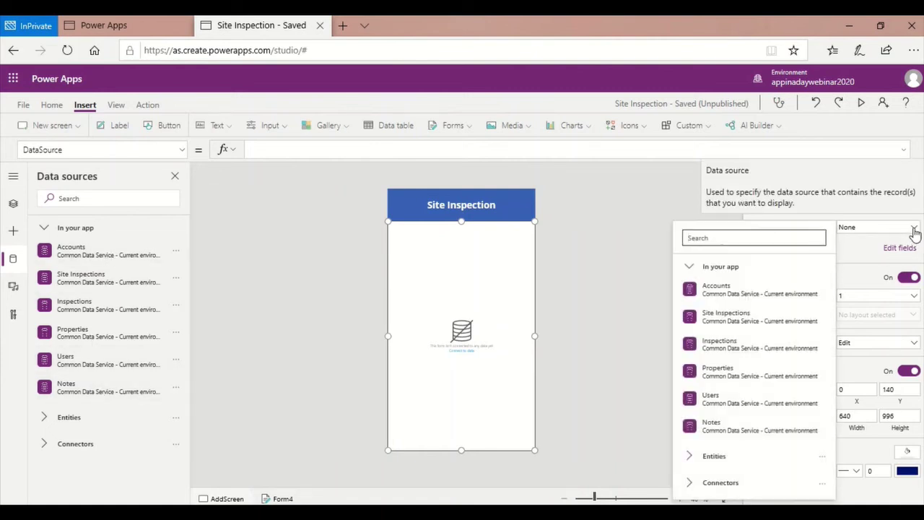
{"action": "left_click", "coordinate": [740, 348]}
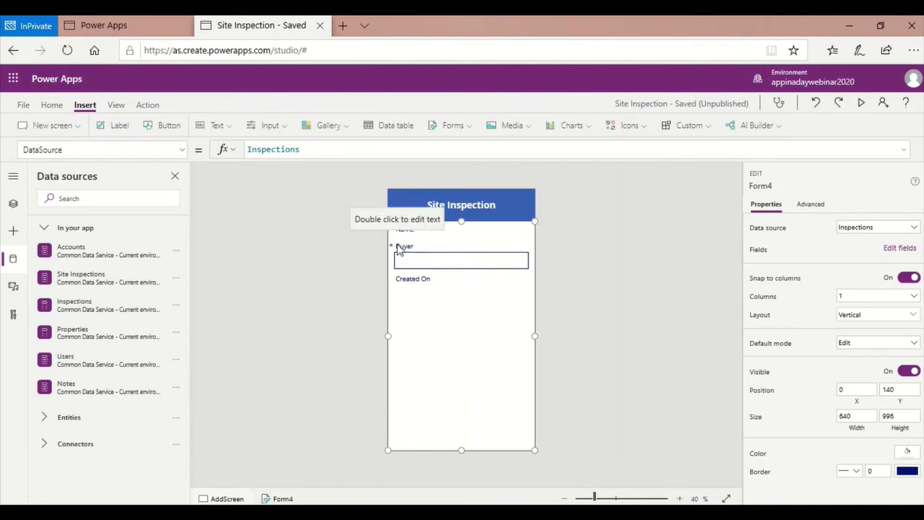
{"action": "left_click", "coordinate": [902, 248]}
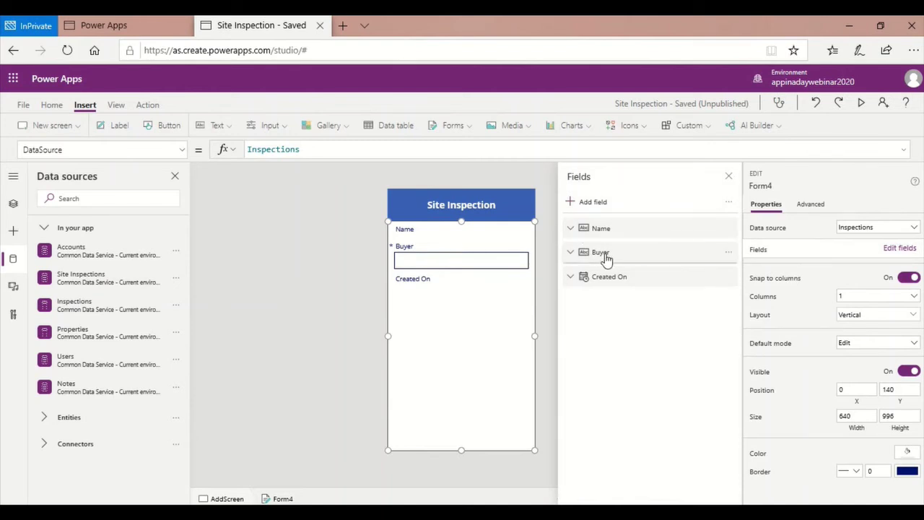
Remove the Created On and Name fields from Form4, leaving only Buyer
{"action": "left_click", "coordinate": [728, 277]}
{"action": "left_click", "coordinate": [760, 336]}
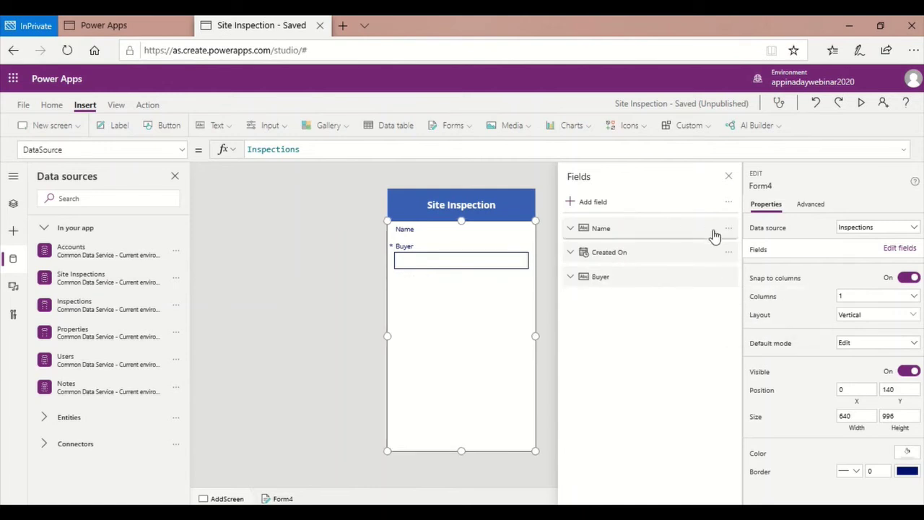
{"action": "left_click", "coordinate": [729, 230]}
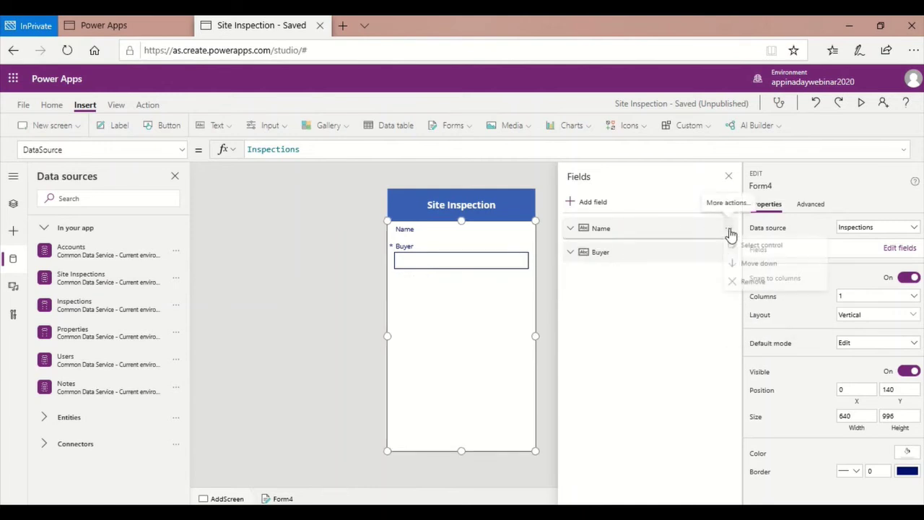
{"action": "left_click", "coordinate": [733, 282]}
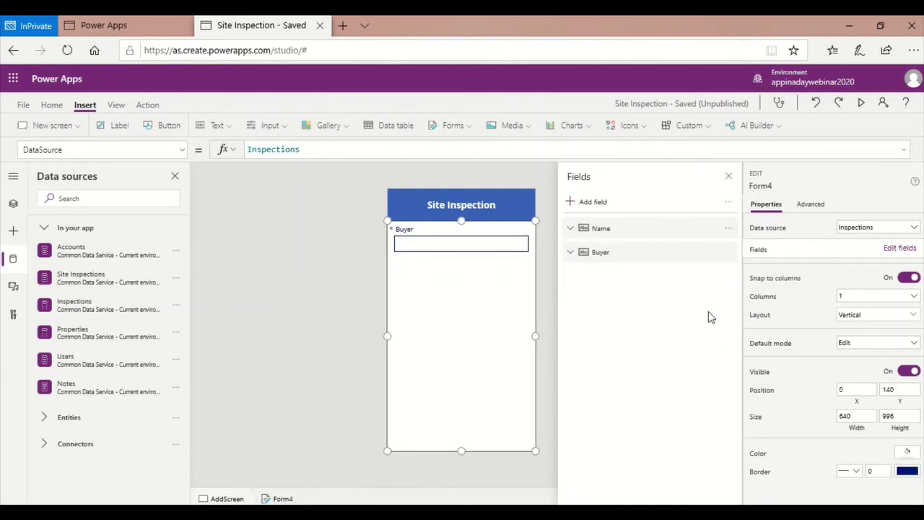
{"action": "left_click", "coordinate": [596, 203]}
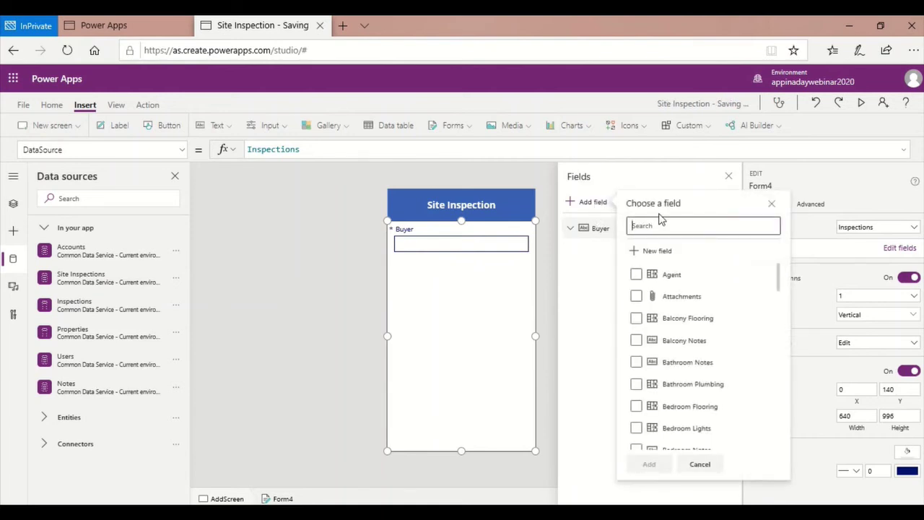
Search for and select the Inspection Date and Time, Agent and Property fields
{"action": "type", "text": "inspection"}
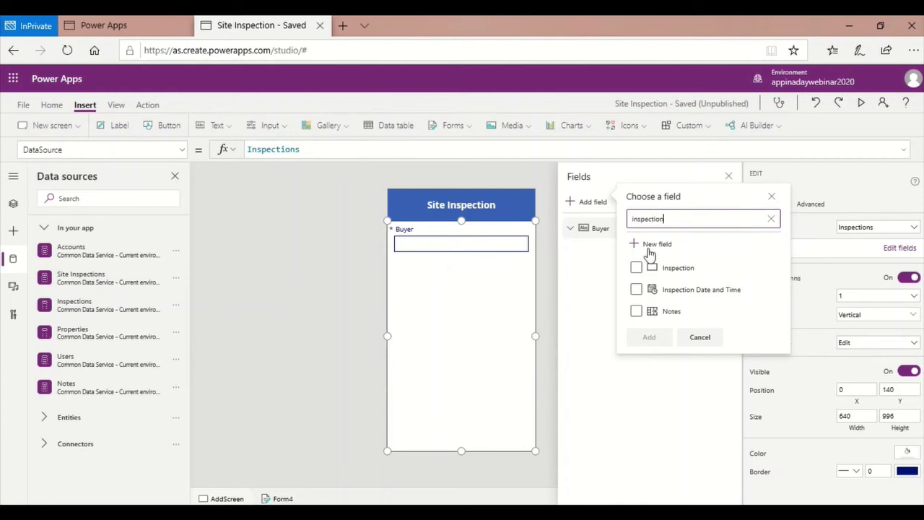
{"action": "left_click", "coordinate": [636, 289]}
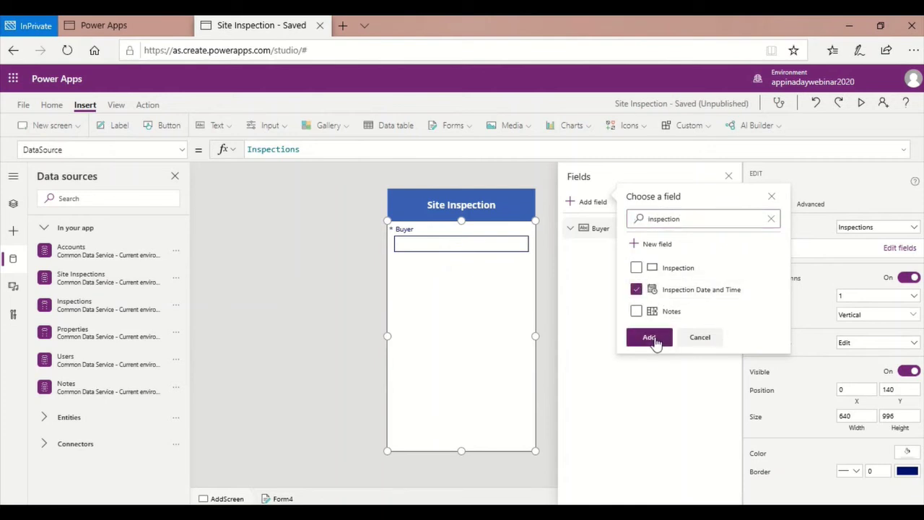
{"action": "left_click", "coordinate": [714, 219]}
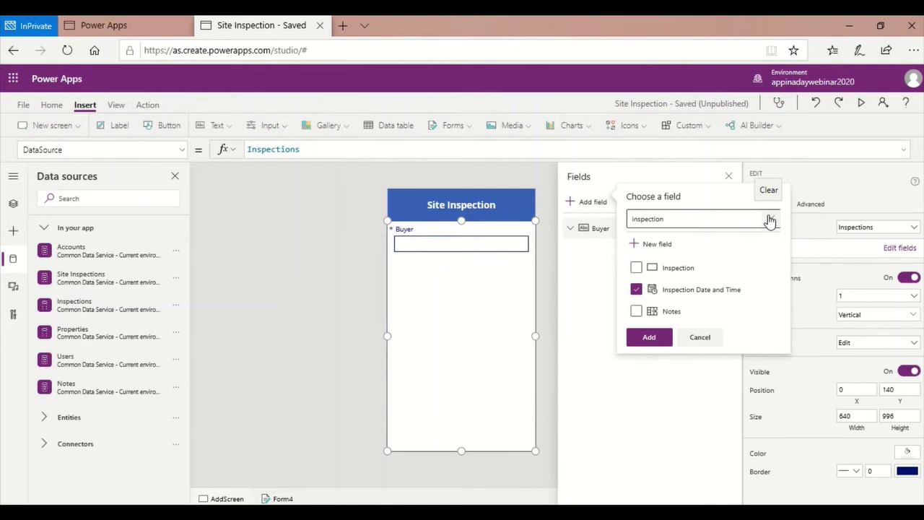
{"action": "left_click_drag", "start_coordinate": [713, 219], "coordinate": [604, 210]}
{"action": "type", "text": "agent"}
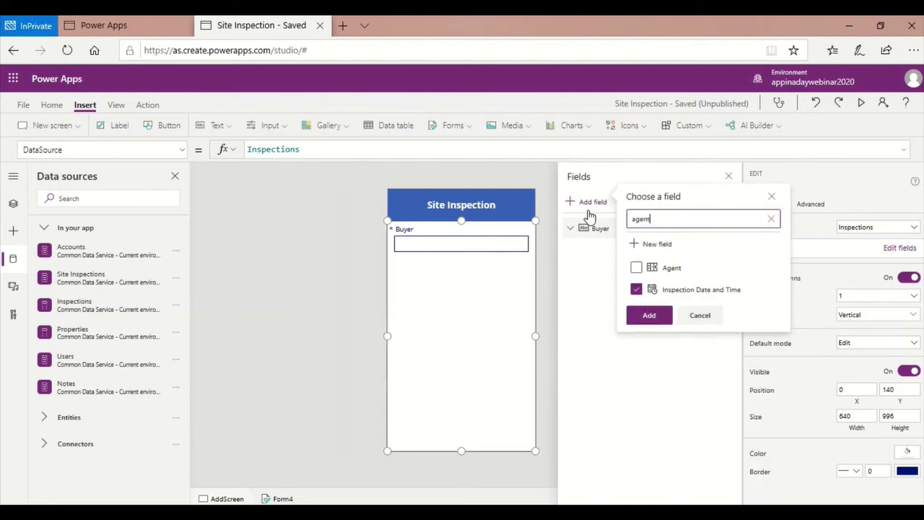
{"action": "left_click", "coordinate": [636, 268]}
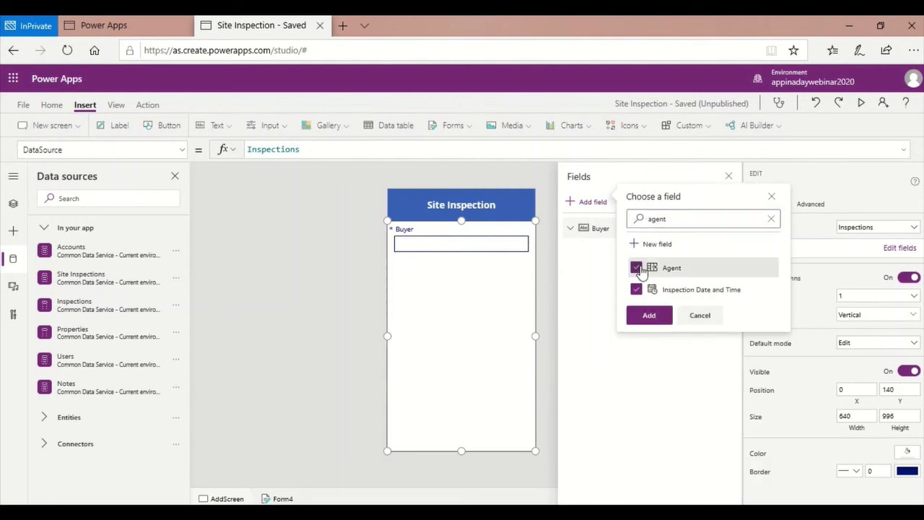
{"action": "left_click_drag", "start_coordinate": [668, 219], "coordinate": [605, 218]}
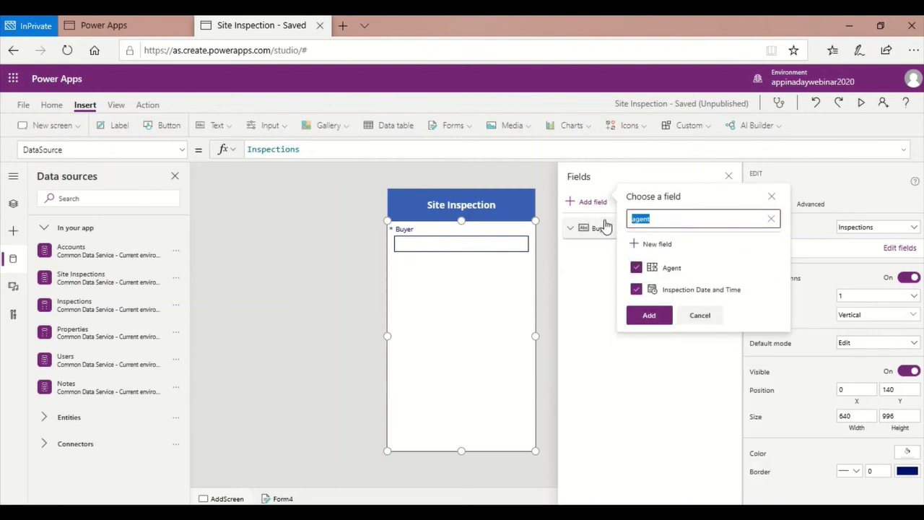
{"action": "type", "text": "property"}
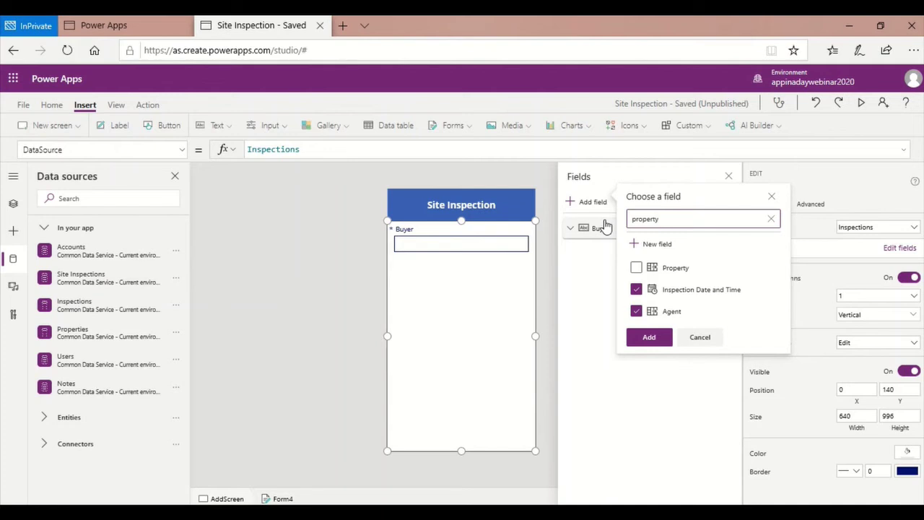
{"action": "left_click", "coordinate": [636, 268]}
Select Unit, Tower, Parking? and Parking Slot Number, then add all chosen fields to Form4
{"action": "left_click_drag", "start_coordinate": [679, 220], "coordinate": [618, 222]}
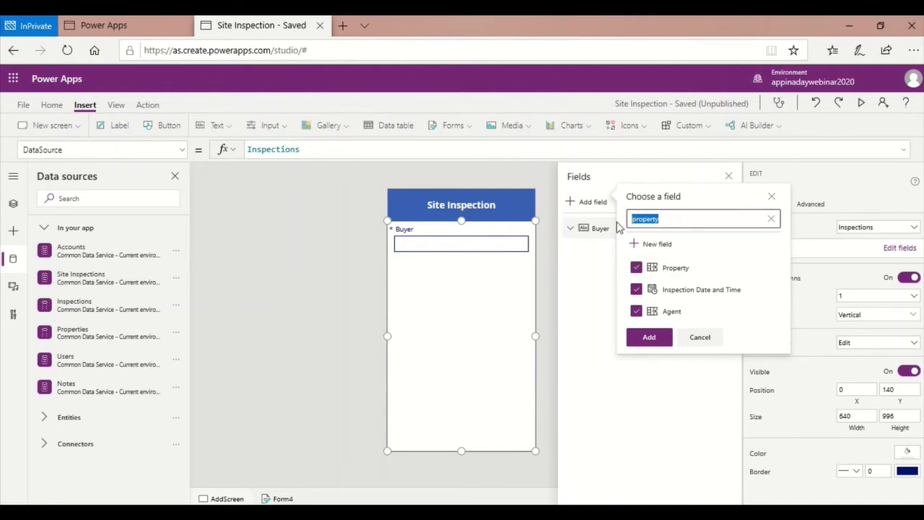
{"action": "type", "text": "unit"}
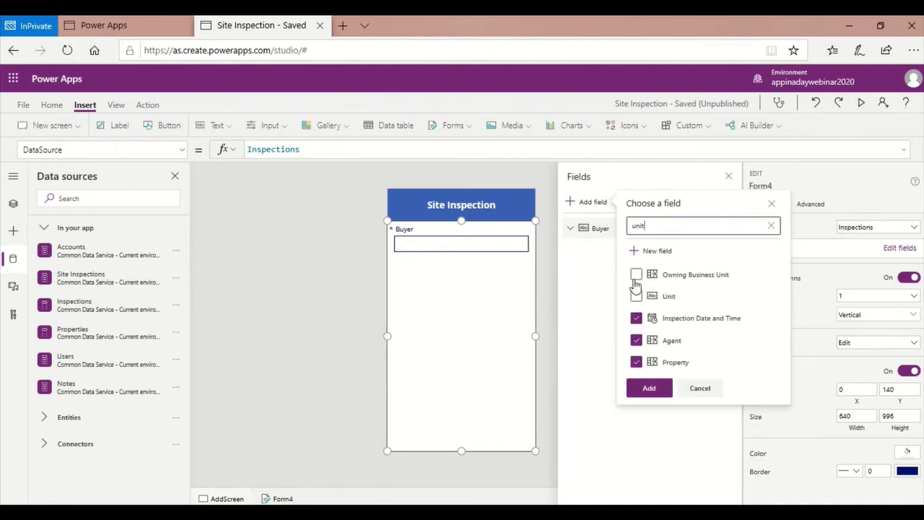
{"action": "left_click", "coordinate": [636, 296]}
{"action": "left_click_drag", "start_coordinate": [658, 229], "coordinate": [630, 228]}
{"action": "type", "text": "tower"}
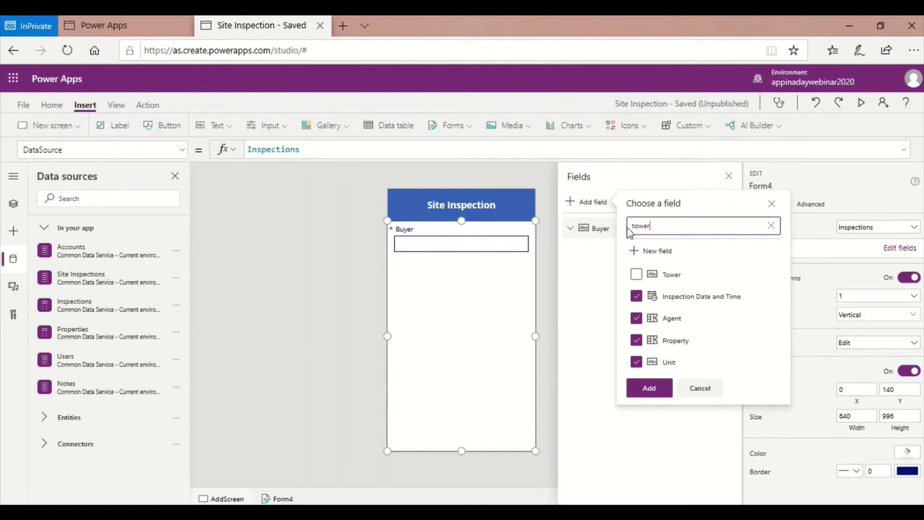
{"action": "left_click", "coordinate": [636, 275]}
{"action": "left_click_drag", "start_coordinate": [683, 227], "coordinate": [598, 228]}
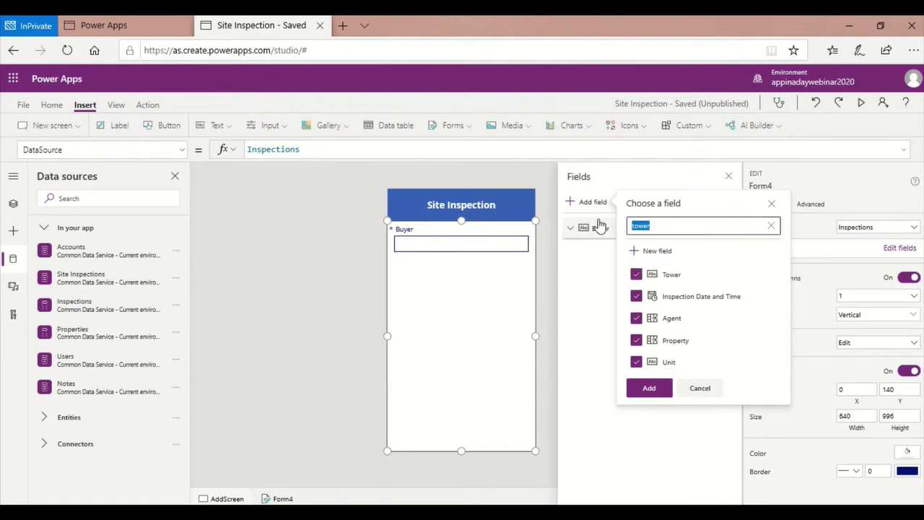
{"action": "type", "text": "parking"}
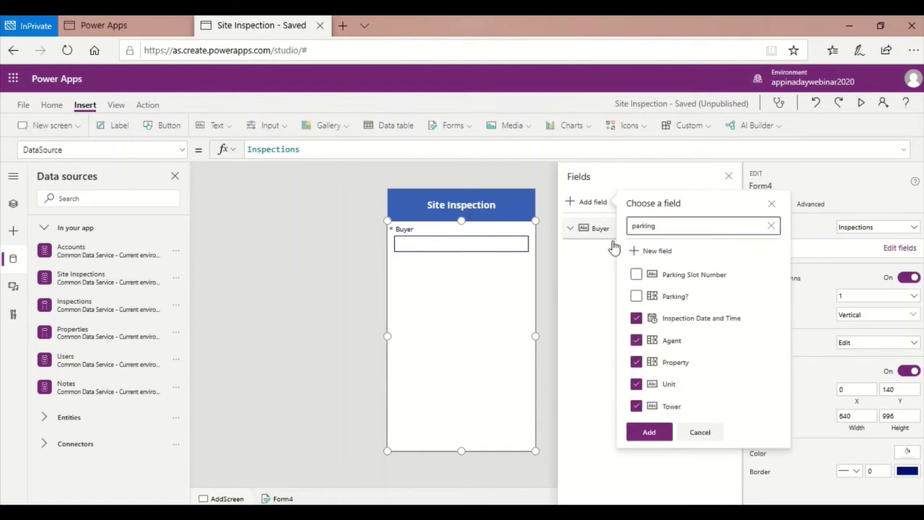
{"action": "left_click", "coordinate": [635, 295]}
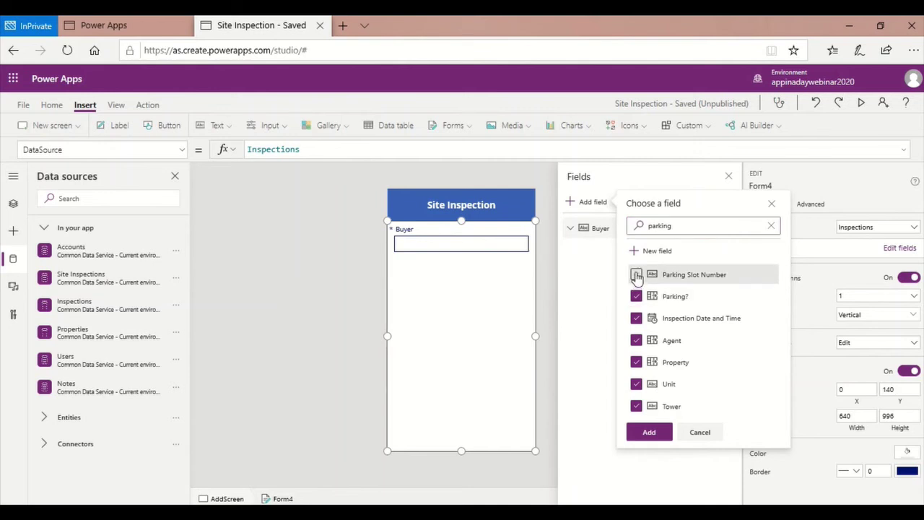
{"action": "left_click", "coordinate": [636, 275]}
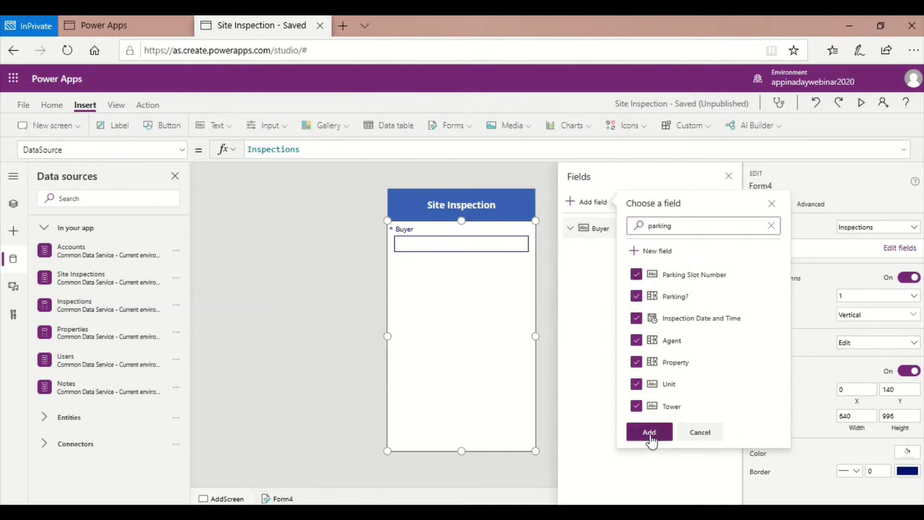
{"action": "left_click", "coordinate": [649, 433]}
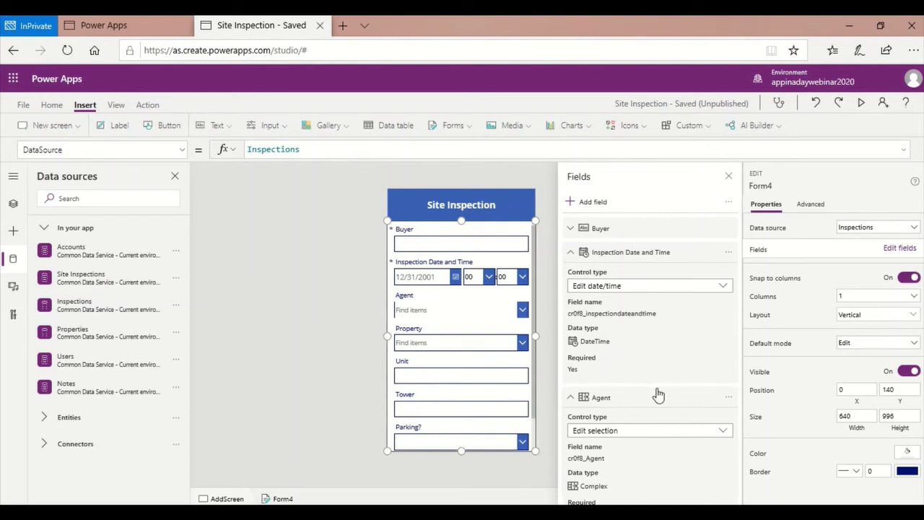
Collapse the Inspection Date and Time, Agent, Property, Unit and Tower field details
{"action": "left_click", "coordinate": [570, 253]}
{"action": "left_click", "coordinate": [570, 277]}
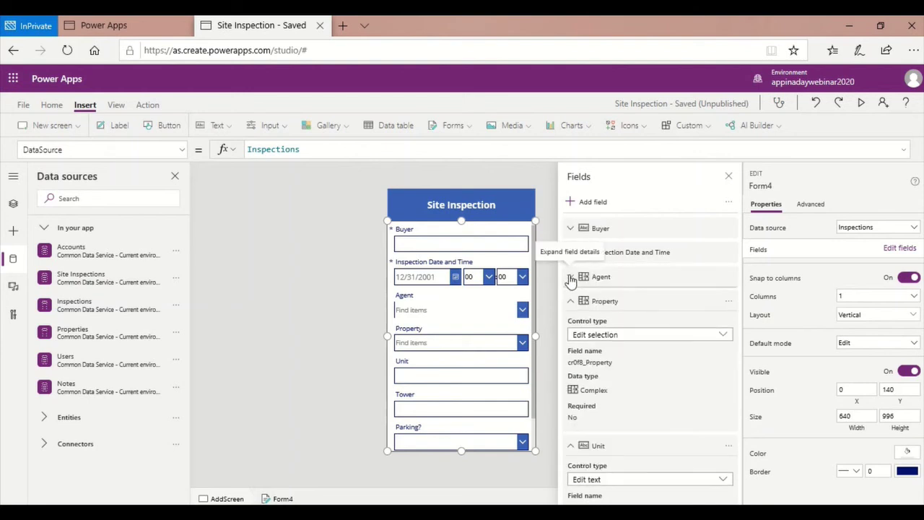
{"action": "left_click", "coordinate": [571, 301]}
{"action": "left_click", "coordinate": [579, 326]}
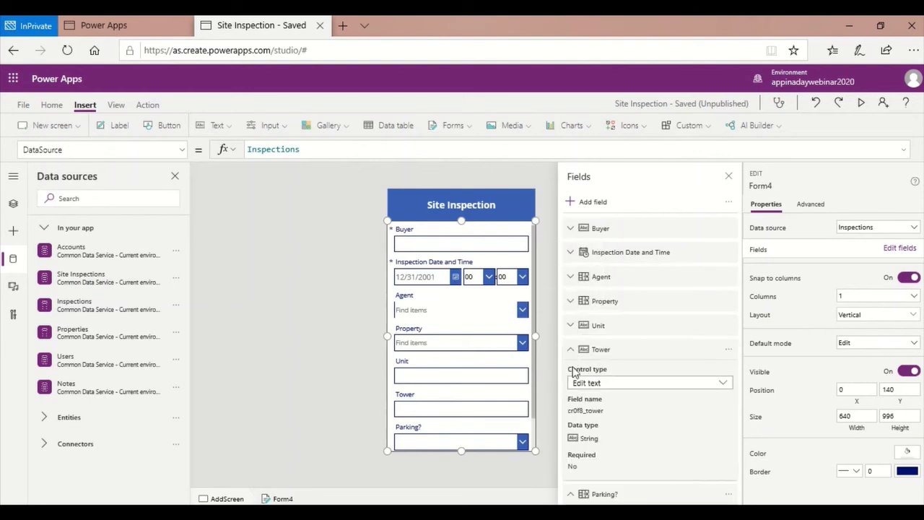
{"action": "left_click", "coordinate": [570, 349]}
Put Inspection Date and Time first and move Agent above Buyer, then close the field list
{"action": "left_click", "coordinate": [571, 373]}
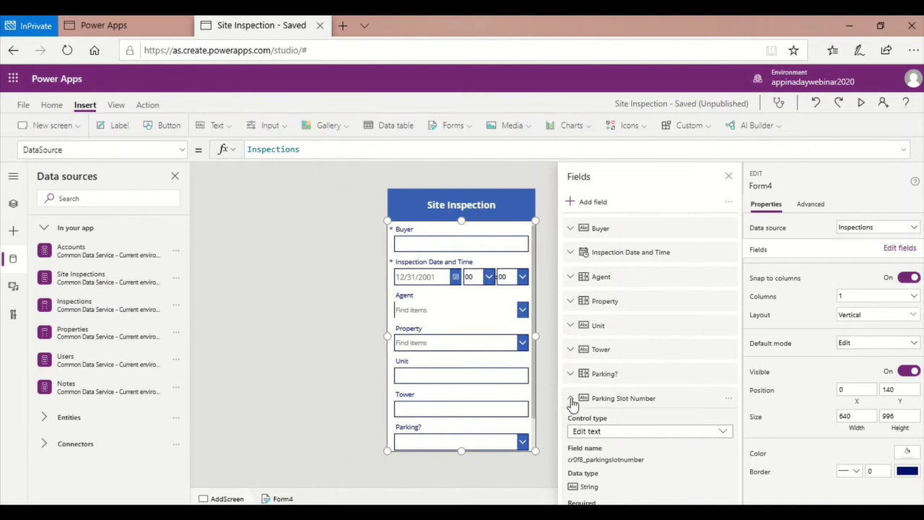
{"action": "left_click", "coordinate": [571, 398]}
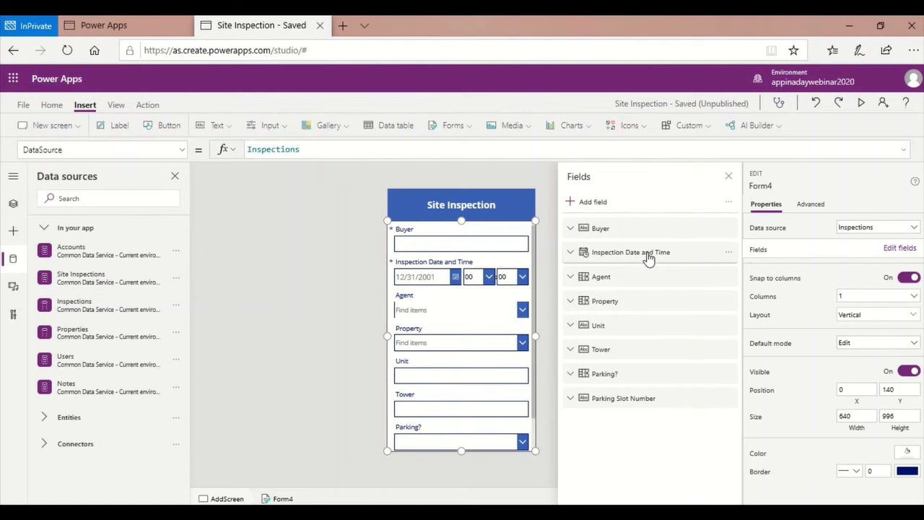
{"action": "left_click_drag", "start_coordinate": [645, 258], "coordinate": [647, 218]}
{"action": "left_click_drag", "start_coordinate": [660, 256], "coordinate": [666, 232]}
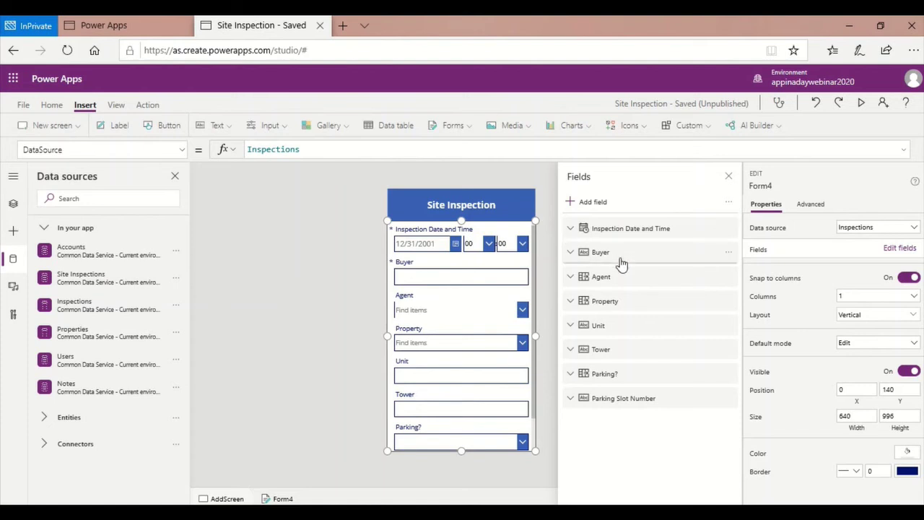
{"action": "left_click", "coordinate": [729, 279]}
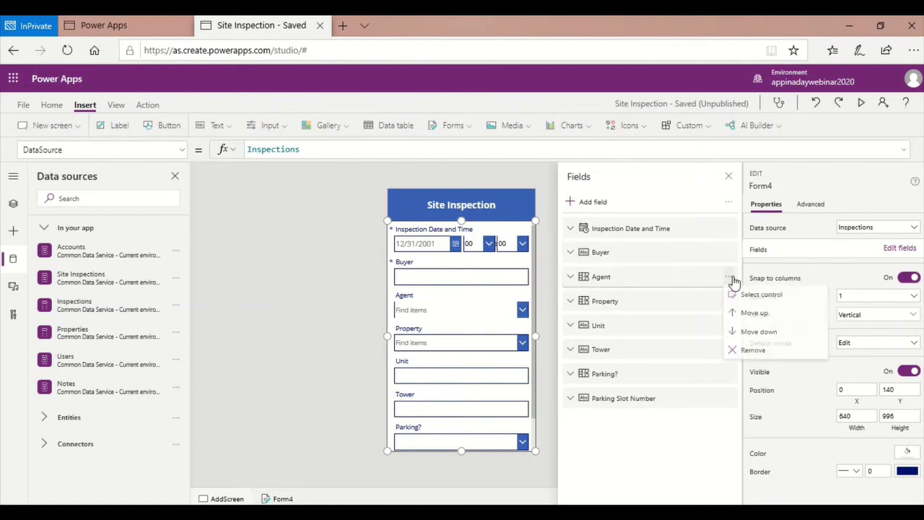
{"action": "left_click", "coordinate": [748, 316]}
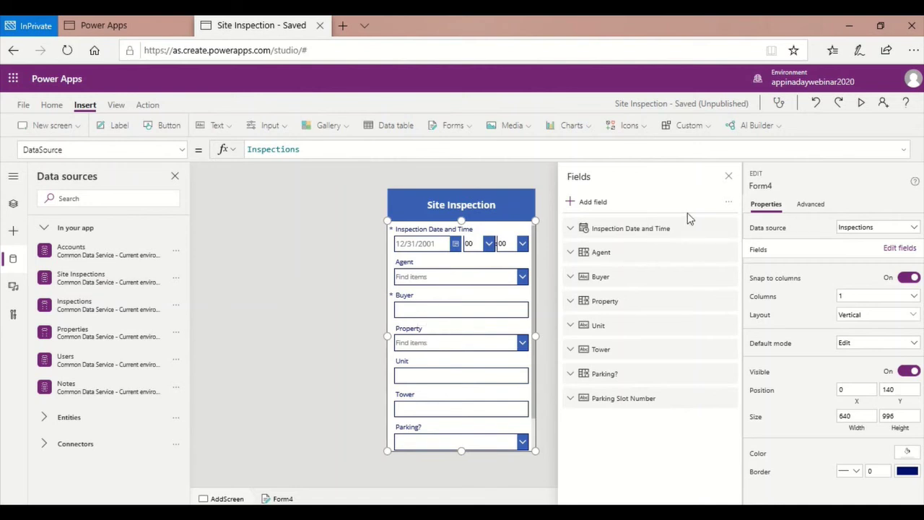
{"action": "left_click", "coordinate": [728, 176]}
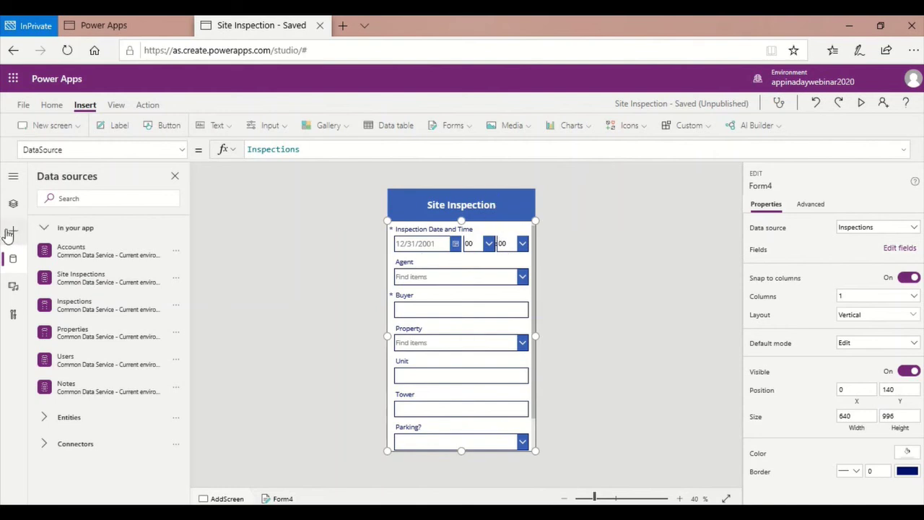
Unlock the Agent card and set its Required property to true
{"action": "left_click", "coordinate": [14, 207]}
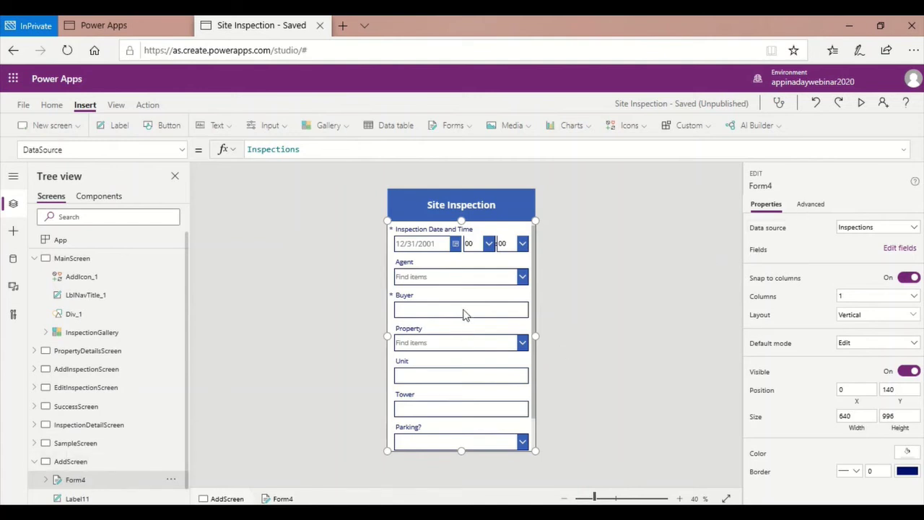
{"action": "left_click", "coordinate": [424, 282]}
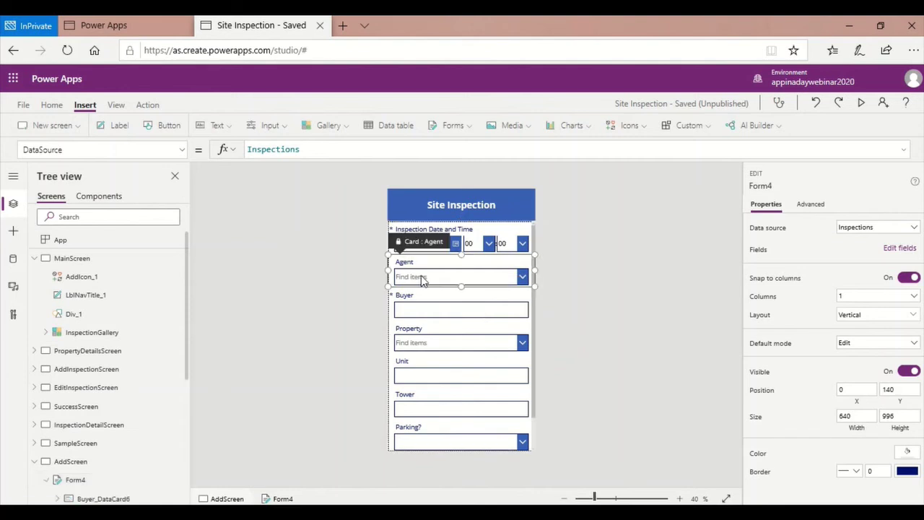
{"action": "left_click", "coordinate": [811, 205]}
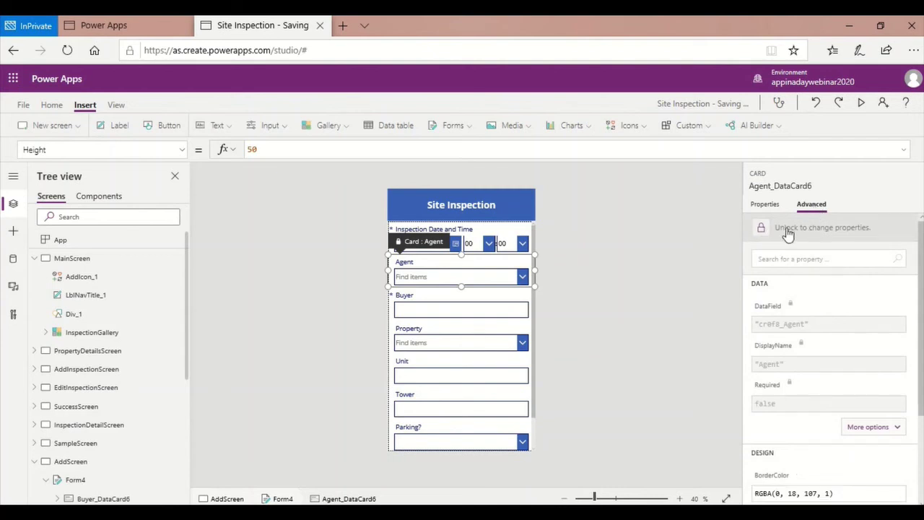
{"action": "left_click", "coordinate": [792, 231]}
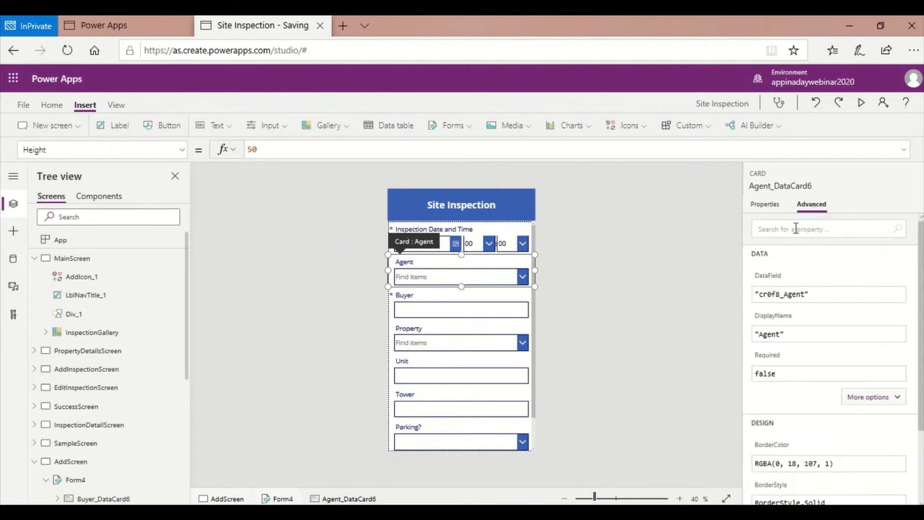
{"action": "left_click", "coordinate": [778, 376]}
{"action": "double_click", "coordinate": [779, 374]}
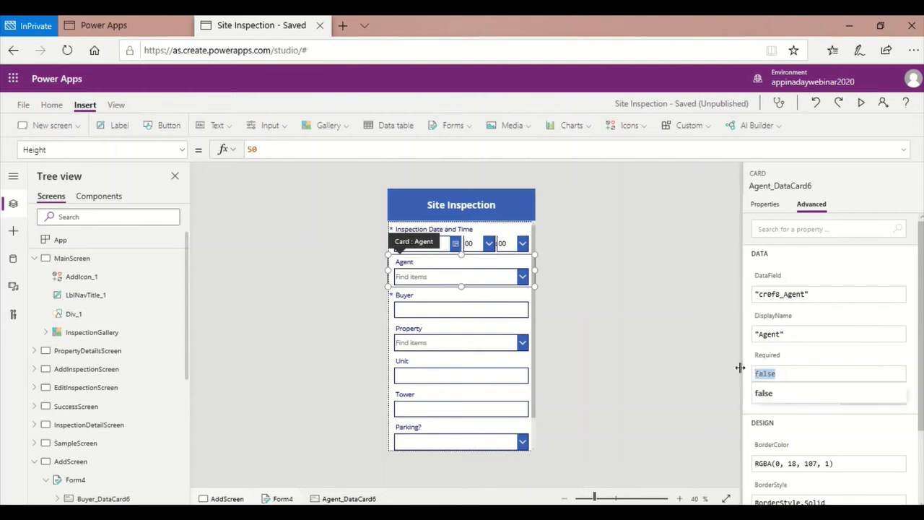
{"action": "type", "text": "true"}
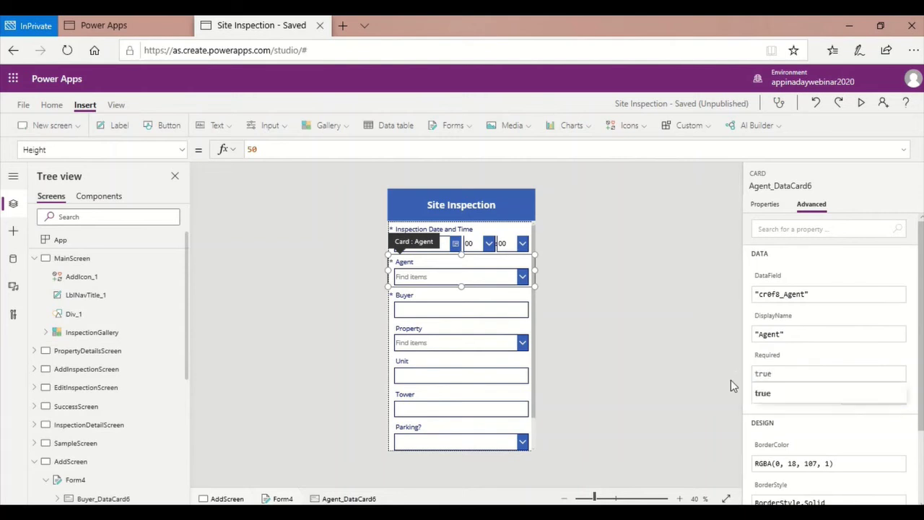
{"action": "left_click", "coordinate": [724, 379]}
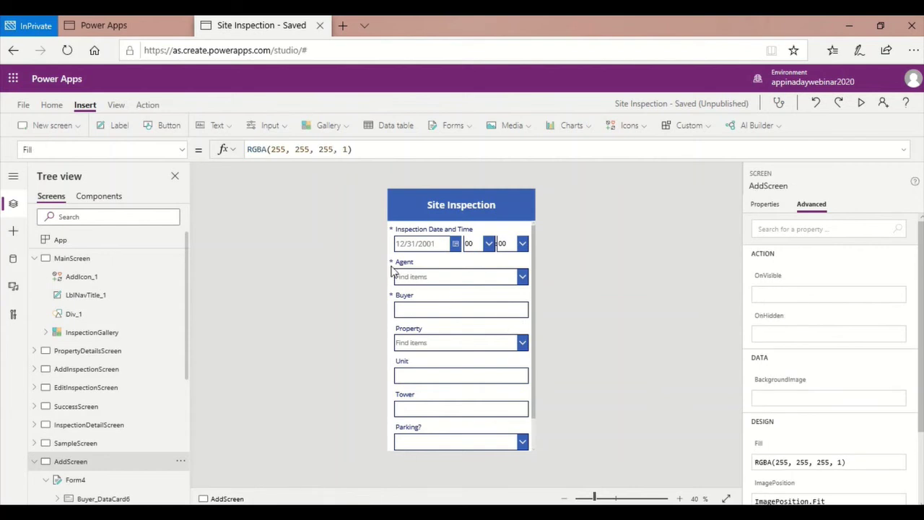
Unlock the Property card and set its Required property to true
{"action": "left_click", "coordinate": [411, 339]}
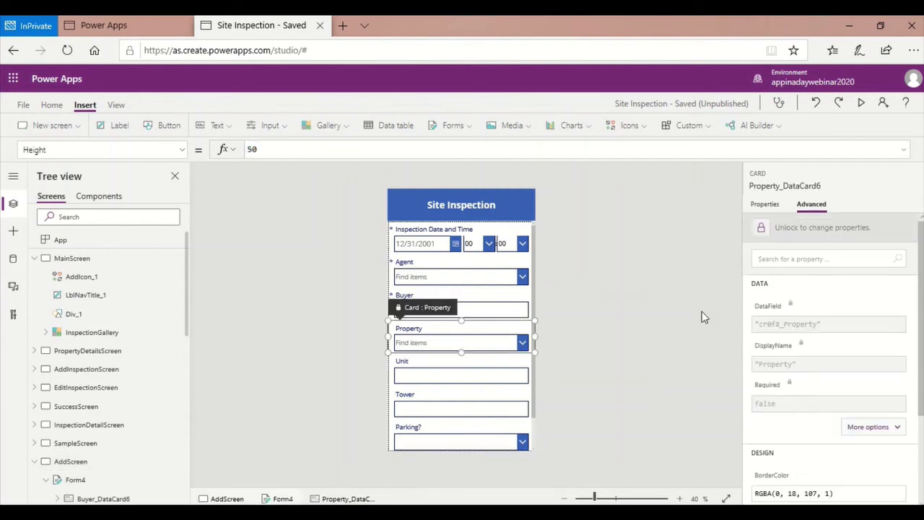
{"action": "left_click", "coordinate": [797, 228]}
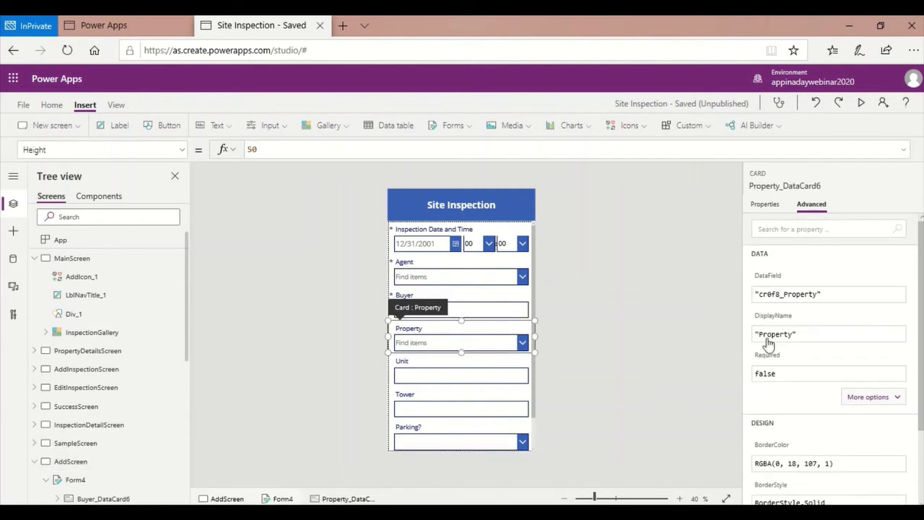
{"action": "left_click_drag", "start_coordinate": [792, 379], "coordinate": [737, 374]}
{"action": "type", "text": "true"}
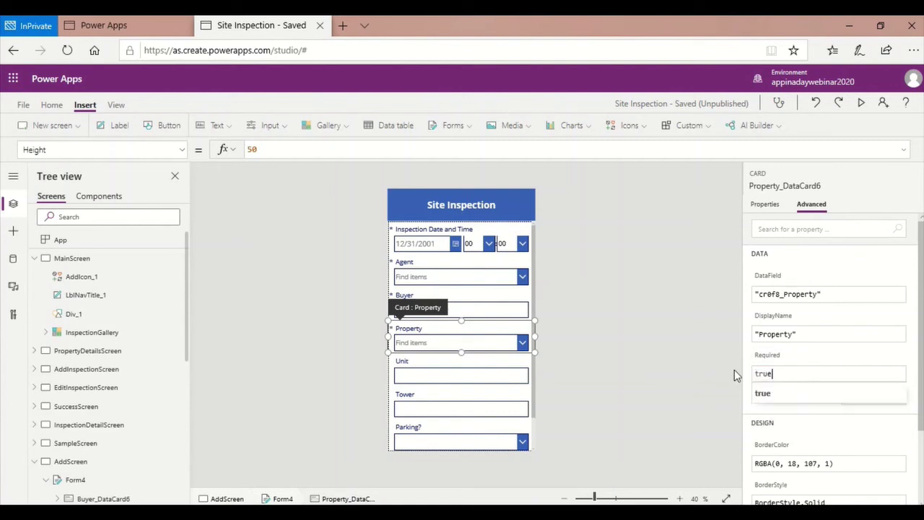
{"action": "left_click", "coordinate": [752, 395]}
{"action": "left_click", "coordinate": [650, 359]}
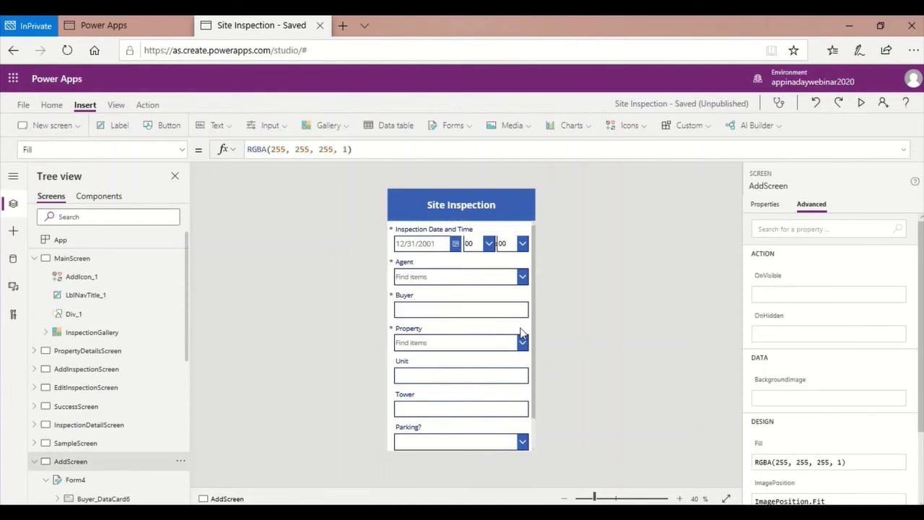
Add custom card DataCard4 through Form4's Edit fields and select it at the form's bottom
{"action": "left_click_drag", "start_coordinate": [534, 341], "coordinate": [534, 359]}
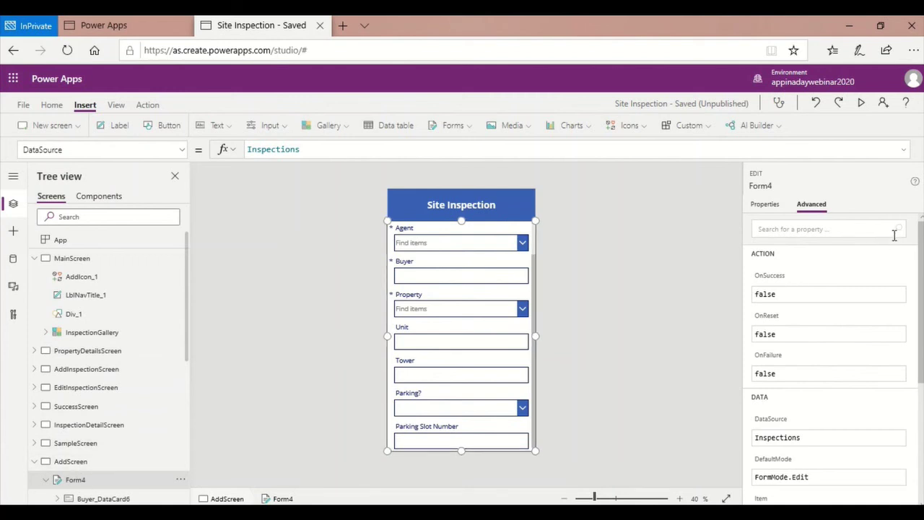
{"action": "left_click", "coordinate": [763, 210]}
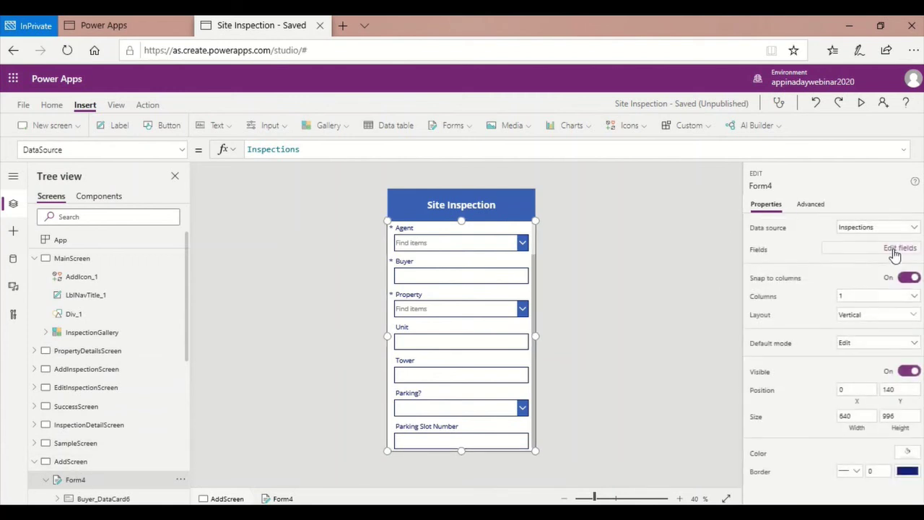
{"action": "left_click", "coordinate": [896, 251]}
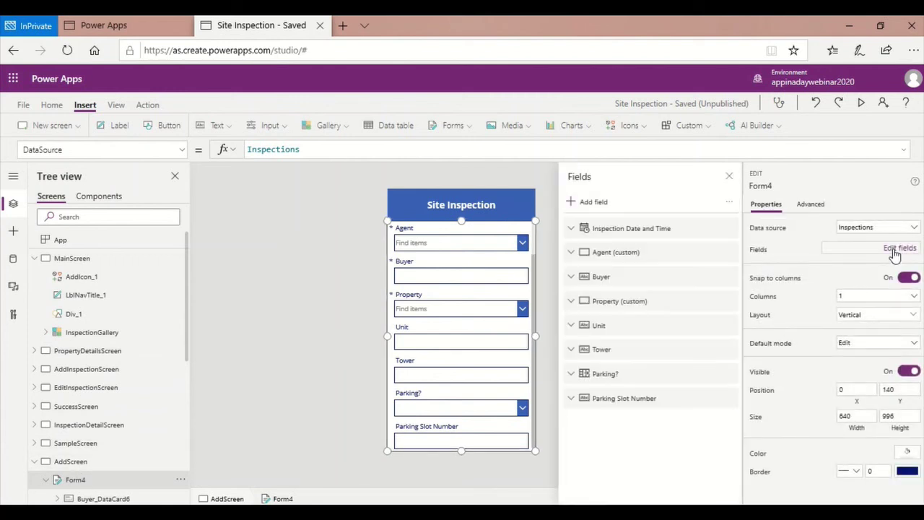
{"action": "left_click", "coordinate": [727, 208]}
{"action": "left_click", "coordinate": [750, 236]}
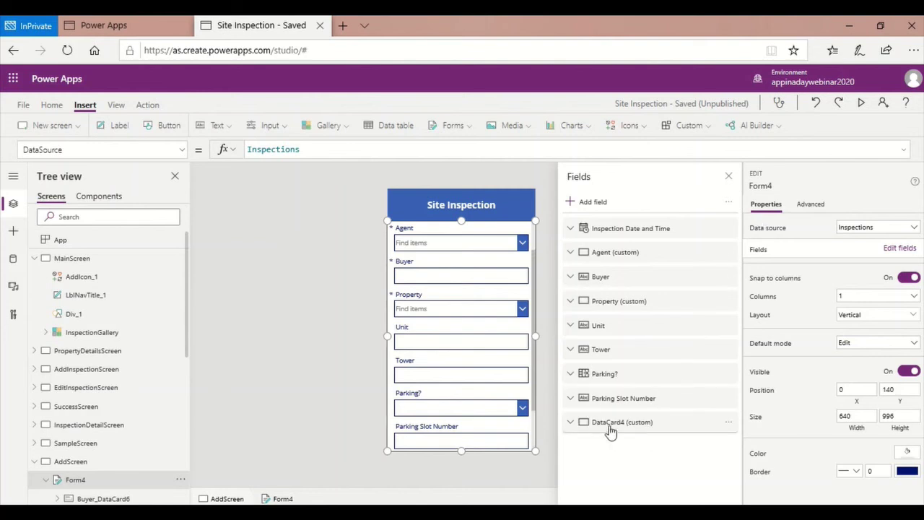
{"action": "left_click", "coordinate": [605, 426]}
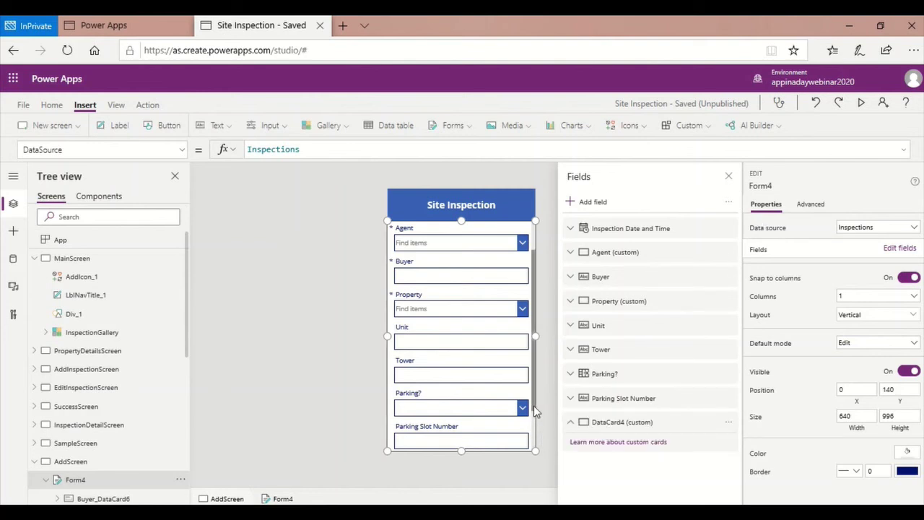
{"action": "scroll", "coordinate": [459, 430], "scroll_direction": "down", "scroll_amount": 1}
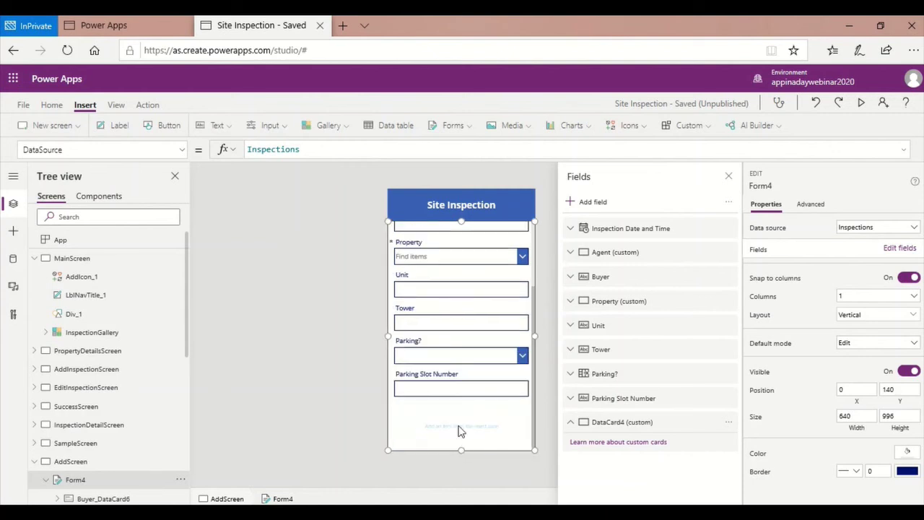
{"action": "left_click", "coordinate": [461, 420]}
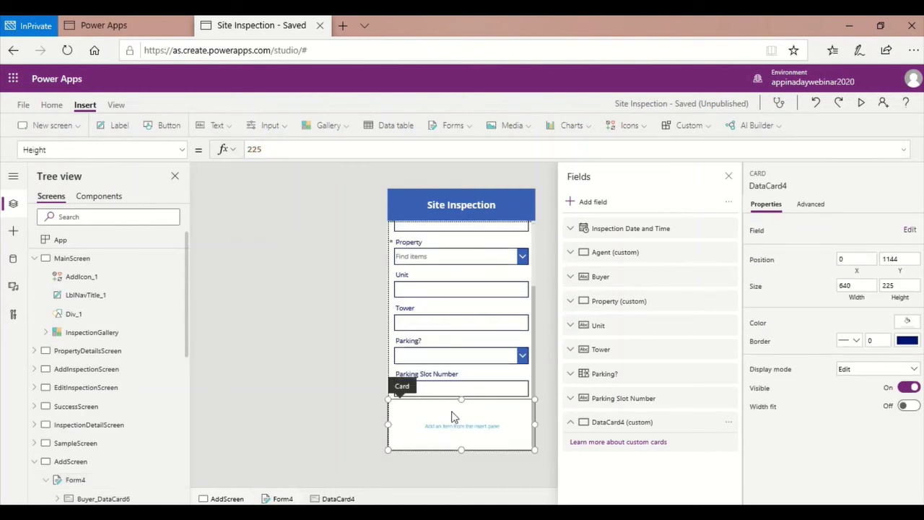
Shorten DataCard4 and insert a label inside it reading 'Kitchen Area'
{"action": "mouse_move", "coordinate": [462, 447]}
{"action": "left_mouse_down"}
{"action": "mouse_move", "coordinate": [460, 425]}
{"action": "mouse_move", "coordinate": [462, 434]}
{"action": "left_mouse_up"}
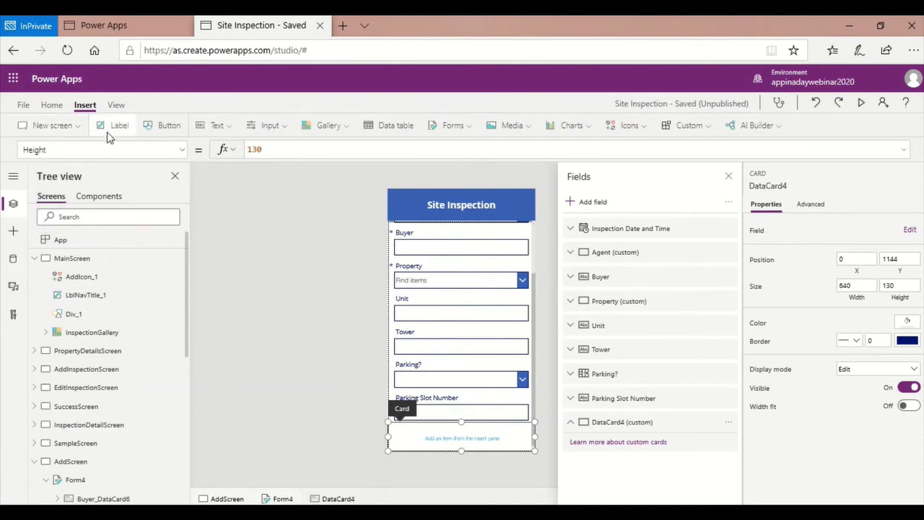
{"action": "left_click_drag", "start_coordinate": [394, 442], "coordinate": [394, 443]}
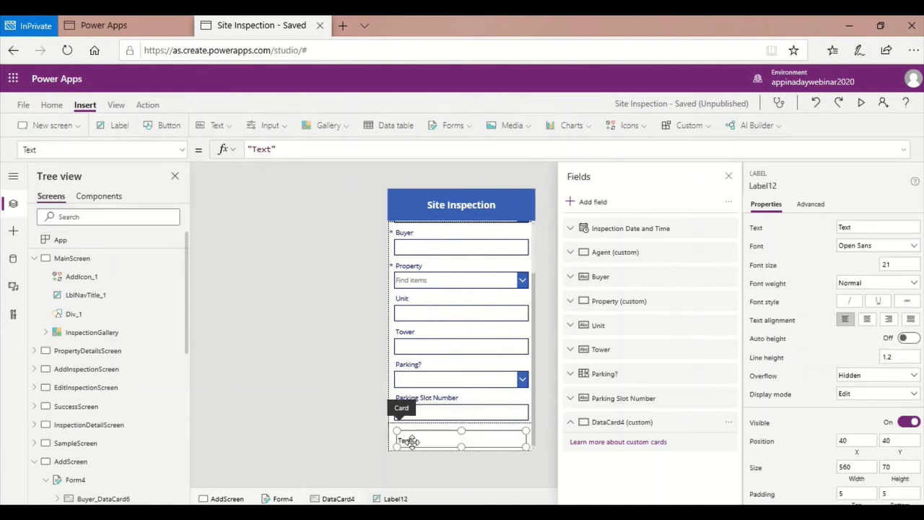
{"action": "double_click", "coordinate": [409, 441]}
{"action": "type", "text": "Kith"}
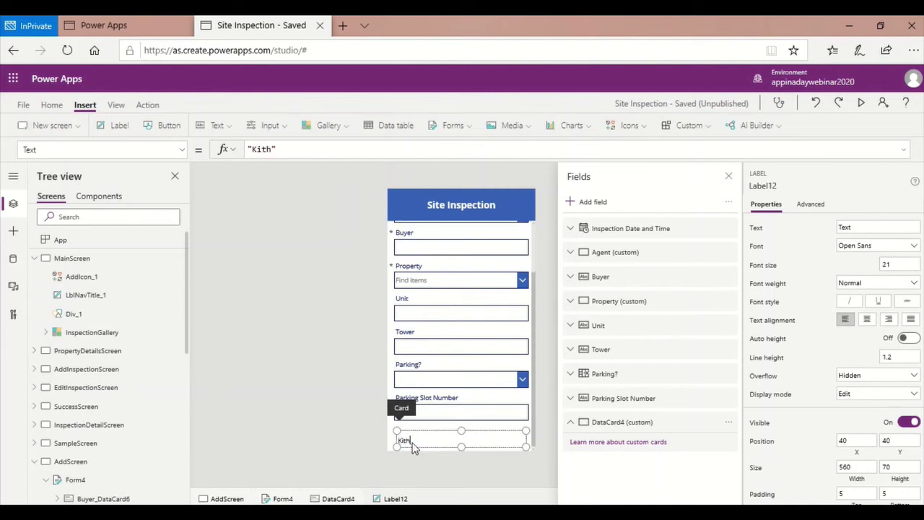
{"action": "type", "text": "chen Area"}
Stretch the Kitchen Area label to fill the card, then close the field list
{"action": "left_click_drag", "start_coordinate": [462, 429], "coordinate": [461, 420]}
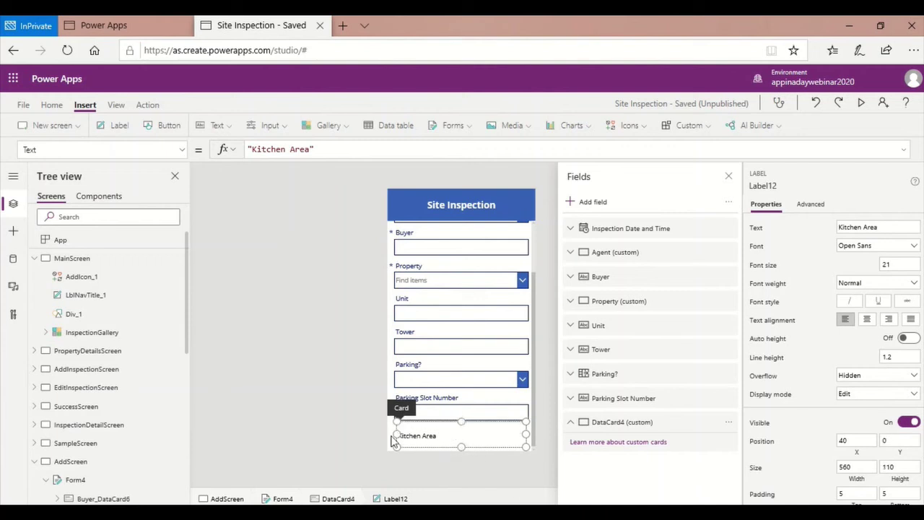
{"action": "left_click_drag", "start_coordinate": [391, 435], "coordinate": [387, 435]}
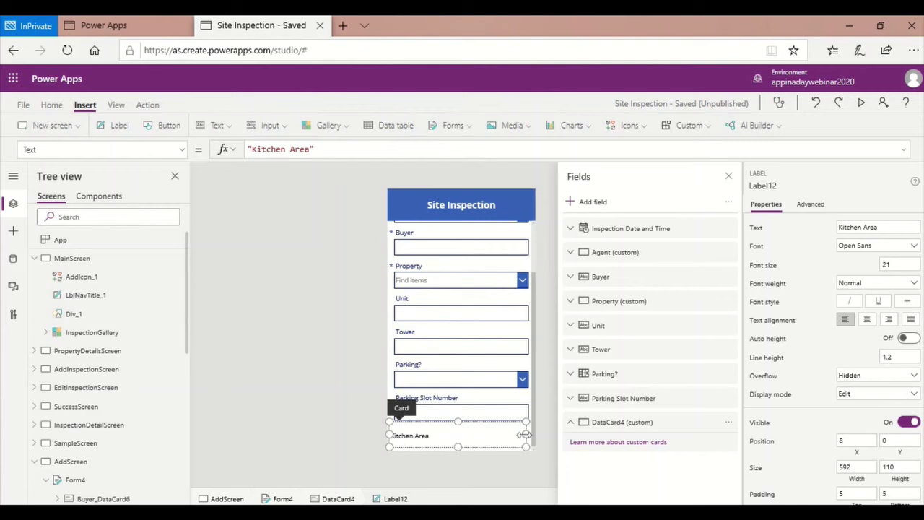
{"action": "left_click_drag", "start_coordinate": [527, 434], "coordinate": [532, 434]}
{"action": "left_click_drag", "start_coordinate": [460, 446], "coordinate": [459, 450]}
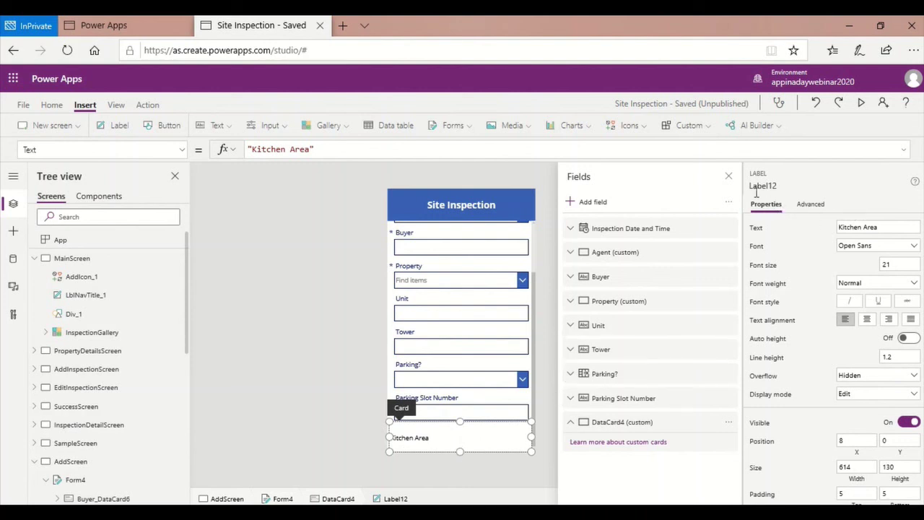
{"action": "left_click", "coordinate": [728, 176]}
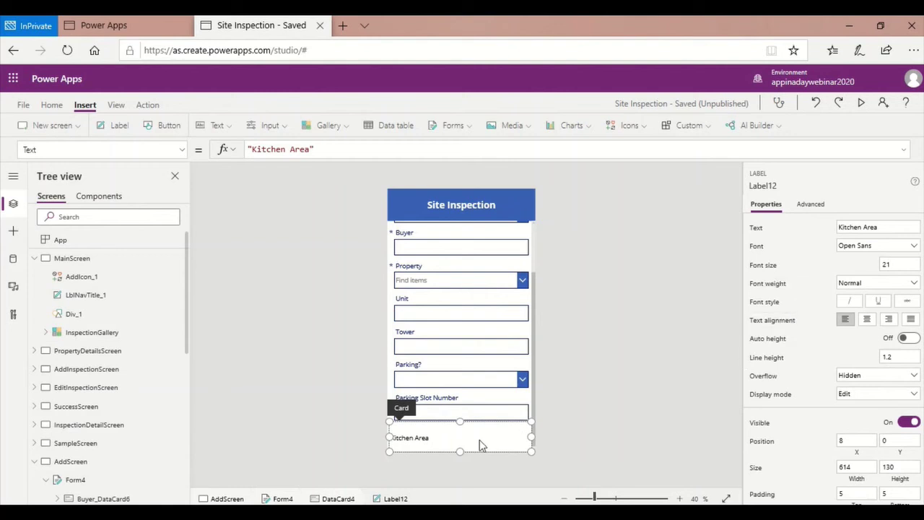
Set the Kitchen Area label's font size to 23 and make it bold
{"action": "left_click", "coordinate": [886, 263]}
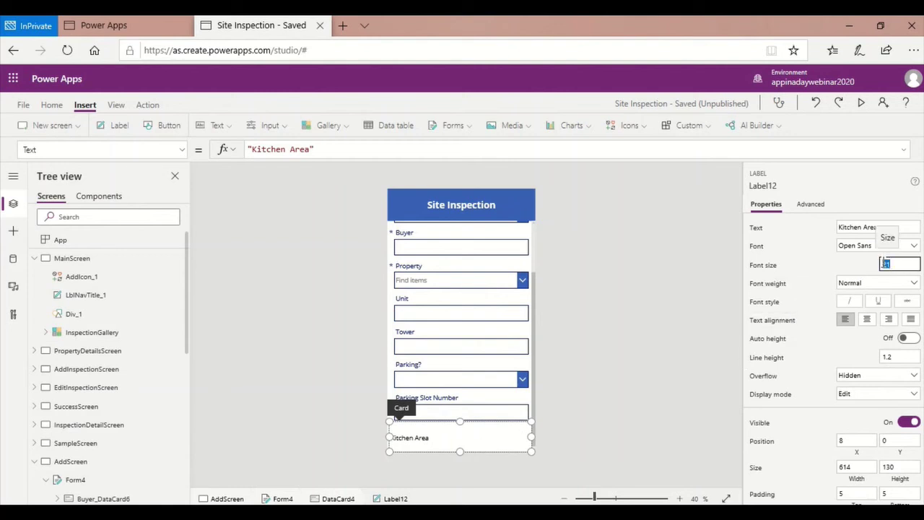
{"action": "type", "text": "23"}
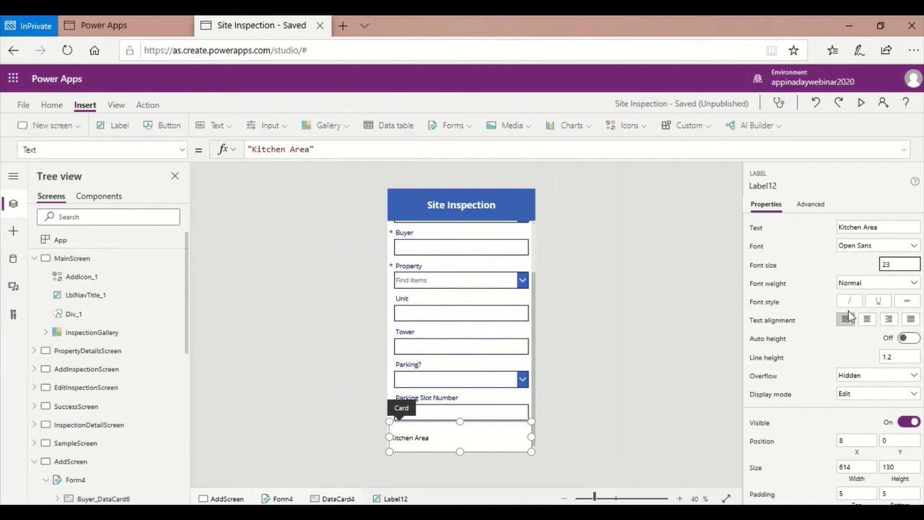
{"action": "left_click", "coordinate": [915, 287]}
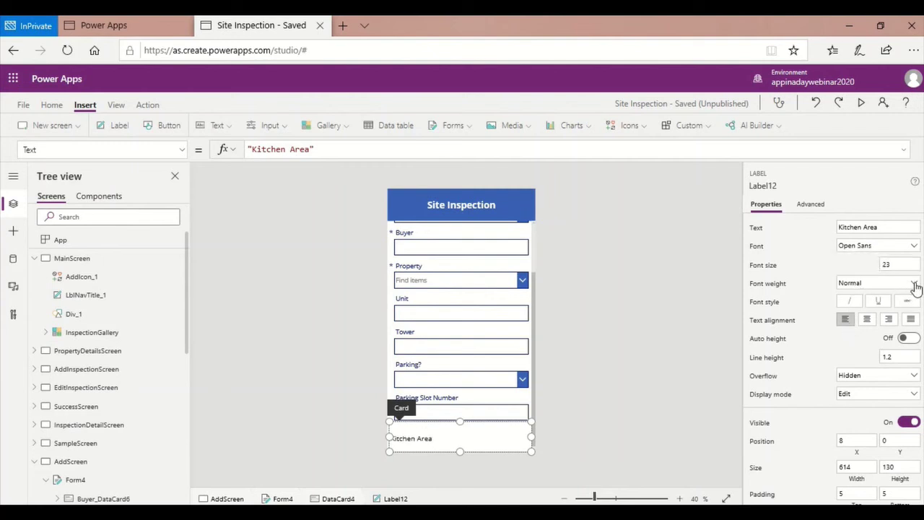
{"action": "left_click", "coordinate": [914, 286]}
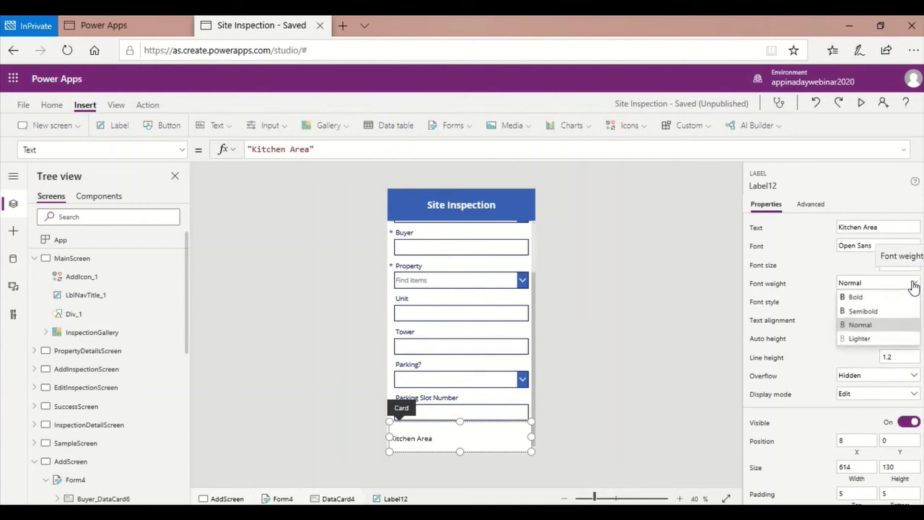
{"action": "left_click", "coordinate": [863, 295]}
Give the label a light blue fill and black text colour
{"action": "scroll", "coordinate": [782, 442], "scroll_direction": "down", "scroll_amount": 5}
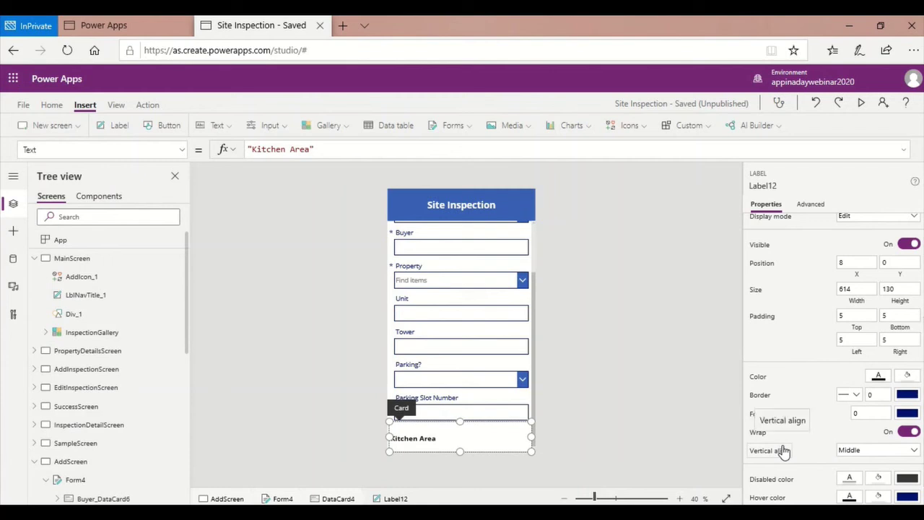
{"action": "left_click", "coordinate": [908, 377]}
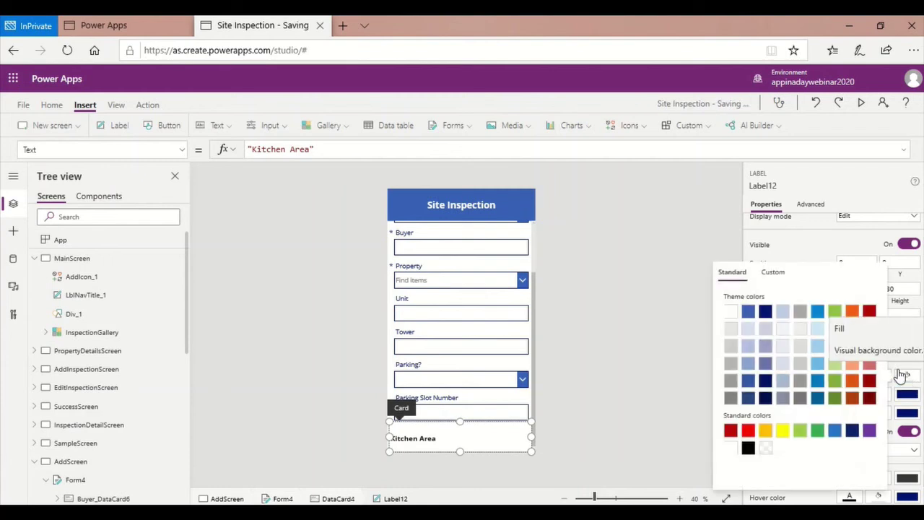
{"action": "left_click", "coordinate": [751, 352]}
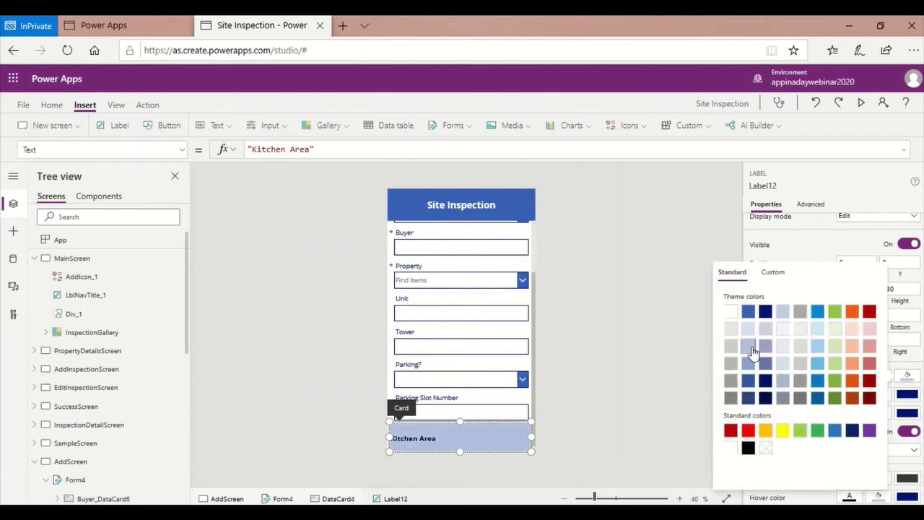
{"action": "left_click", "coordinate": [810, 253]}
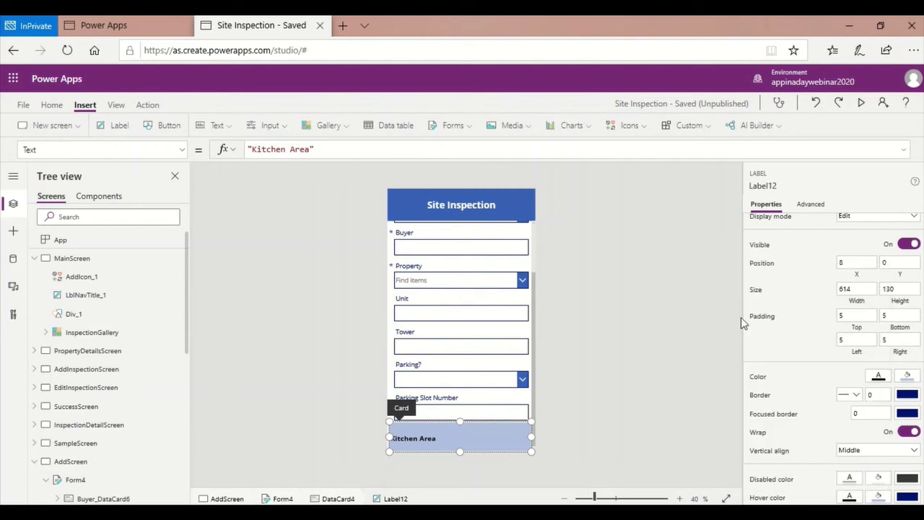
{"action": "left_click", "coordinate": [878, 380]}
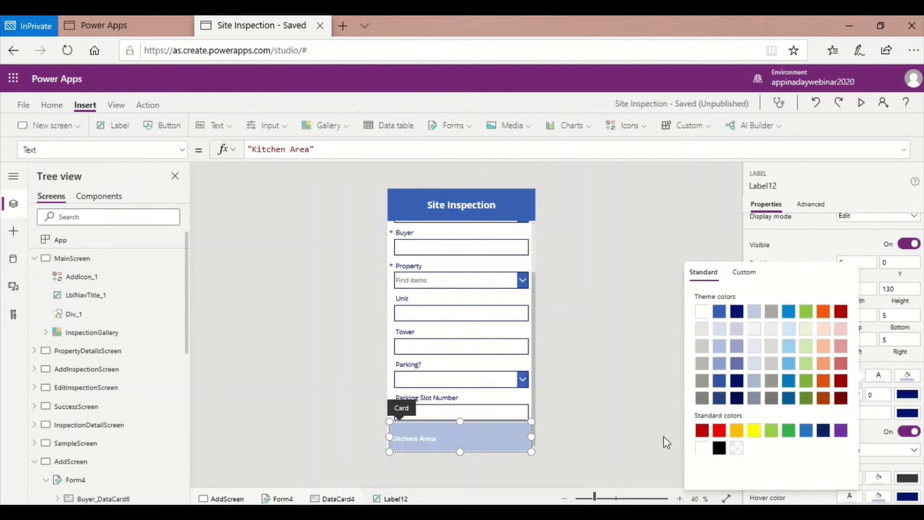
{"action": "left_click", "coordinate": [718, 448]}
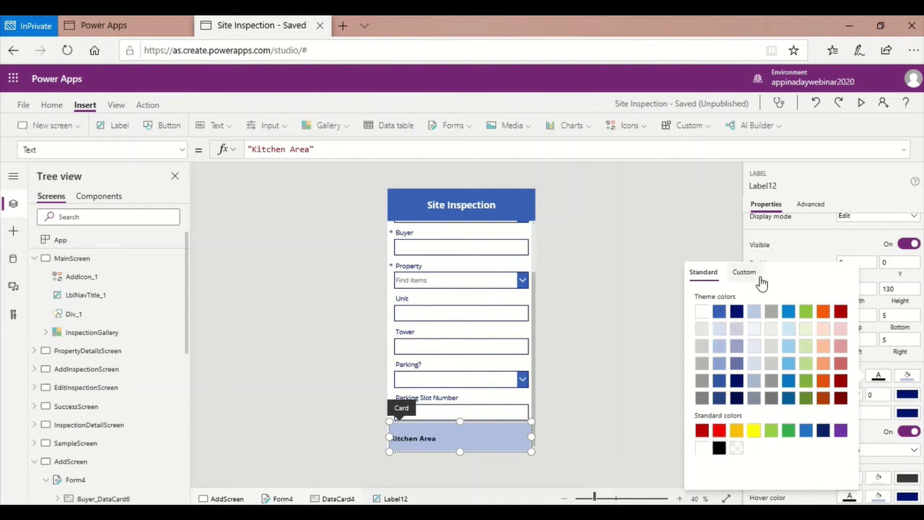
{"action": "left_click", "coordinate": [788, 235]}
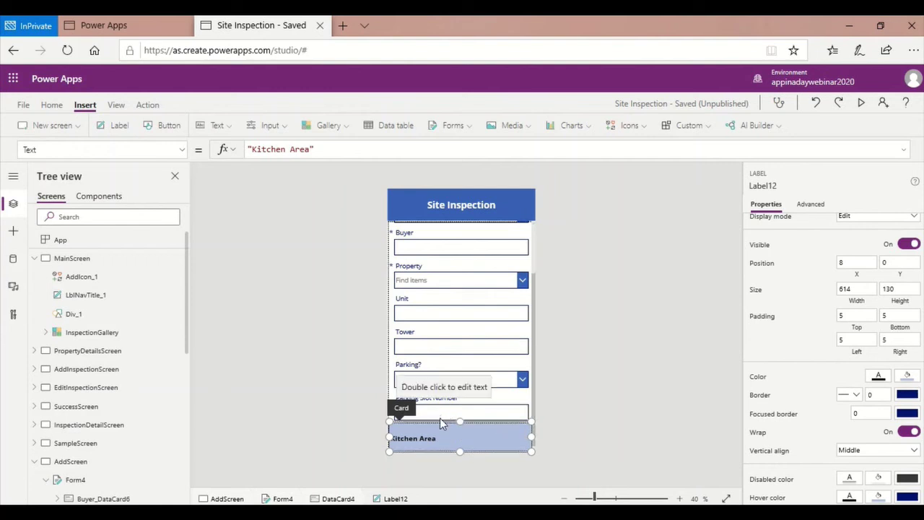
{"action": "scroll", "coordinate": [93, 375], "scroll_direction": "down", "scroll_amount": 4}
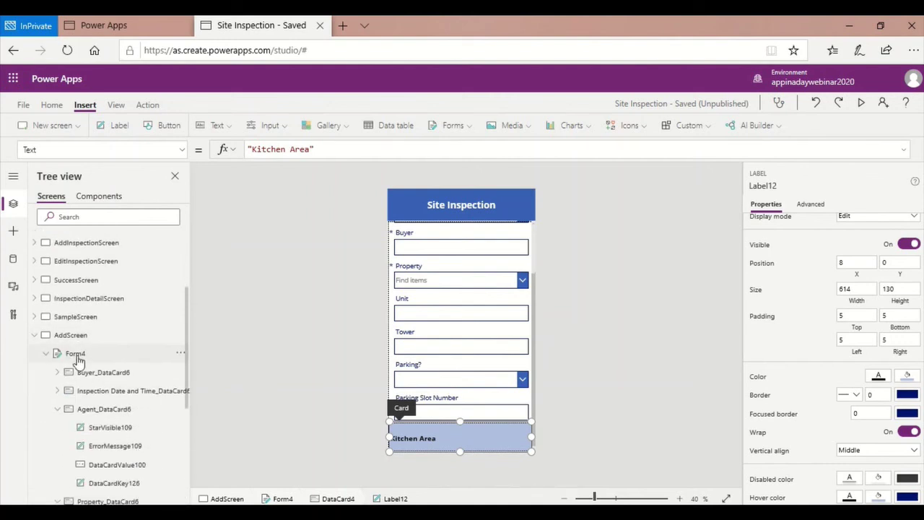
Search fields for 'kit' and add Kitchen Flooring, Lights, Notes, Plumbing and Power Outlets to Form4
{"action": "left_click", "coordinate": [75, 353]}
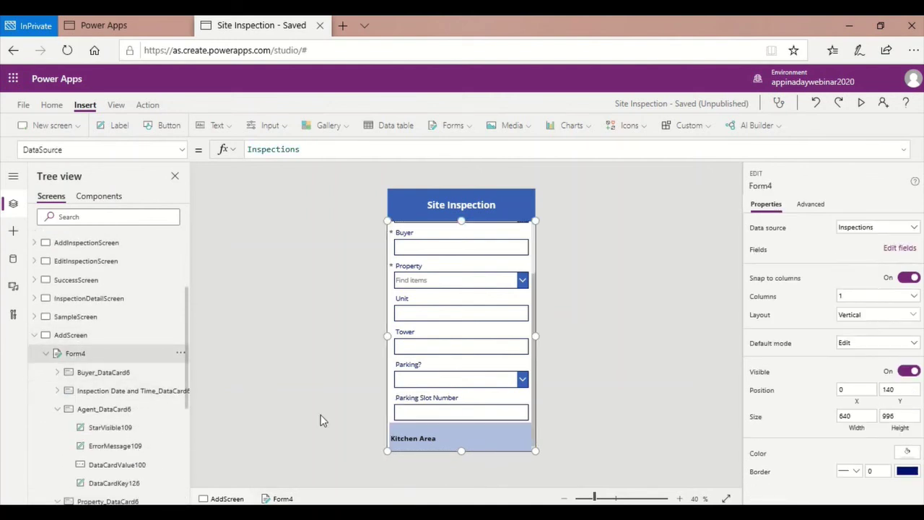
{"action": "left_click", "coordinate": [898, 248]}
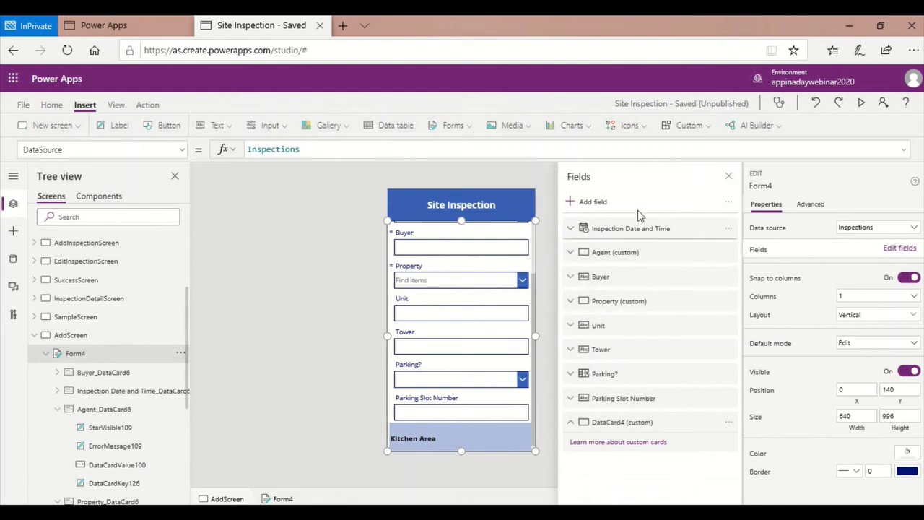
{"action": "left_click", "coordinate": [592, 203]}
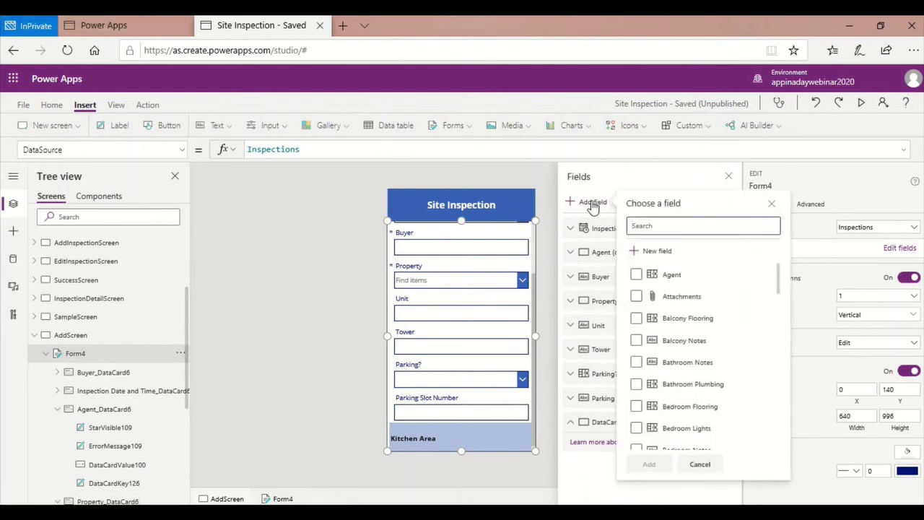
{"action": "type", "text": "kitchen"}
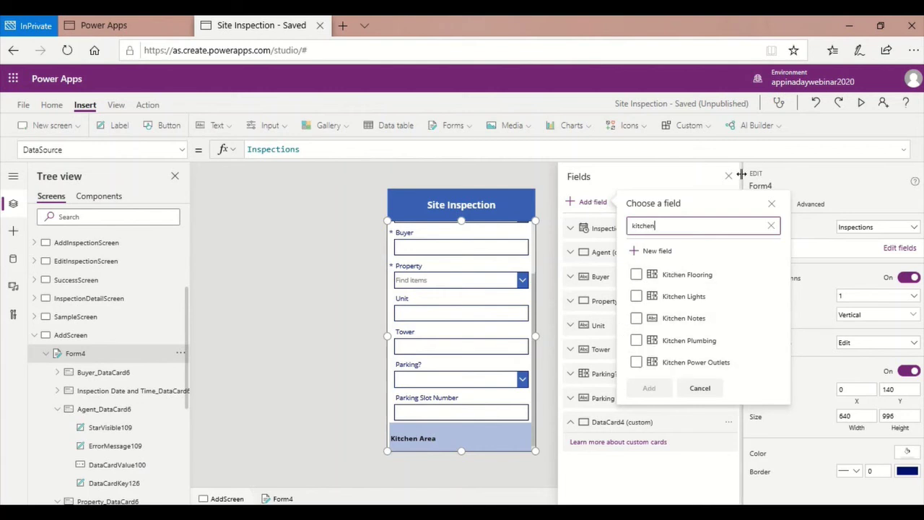
{"action": "left_click", "coordinate": [636, 275]}
{"action": "left_click", "coordinate": [636, 296]}
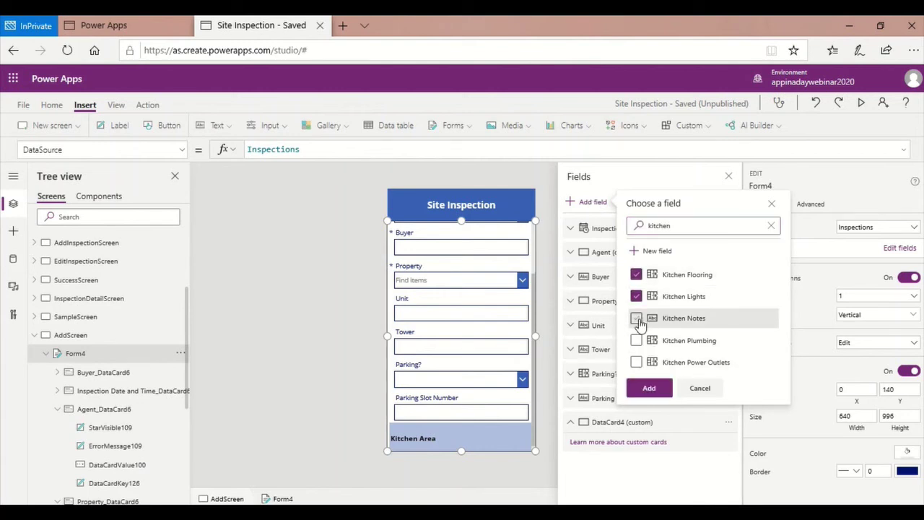
{"action": "left_click", "coordinate": [635, 318]}
{"action": "left_click", "coordinate": [635, 339]}
{"action": "left_click", "coordinate": [636, 362]}
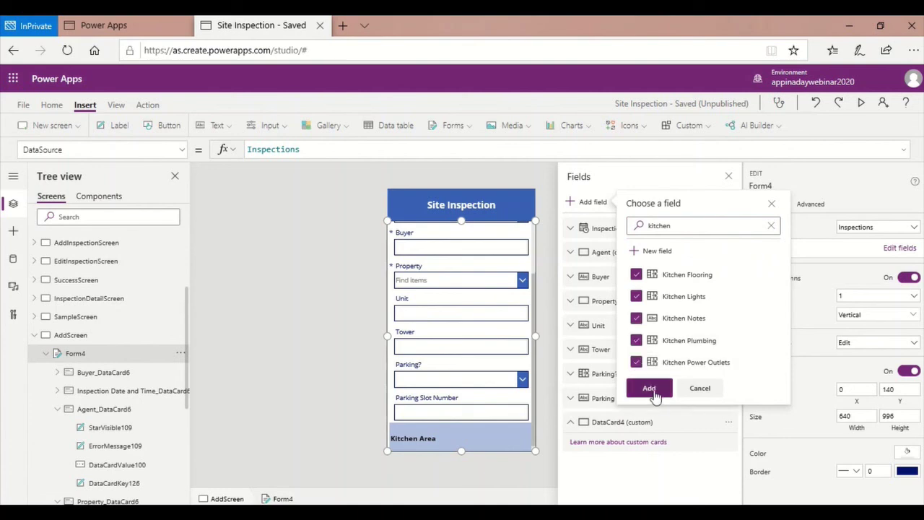
{"action": "left_click", "coordinate": [647, 388]}
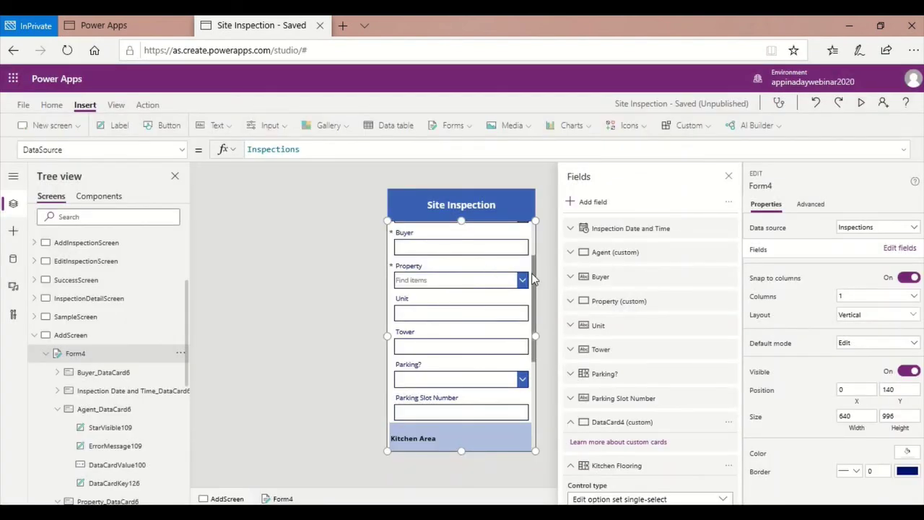
Collapse the Kitchen Flooring, Lights, Notes, Plumbing and Power Outlets field cards
{"action": "left_click_drag", "start_coordinate": [531, 273], "coordinate": [529, 390]}
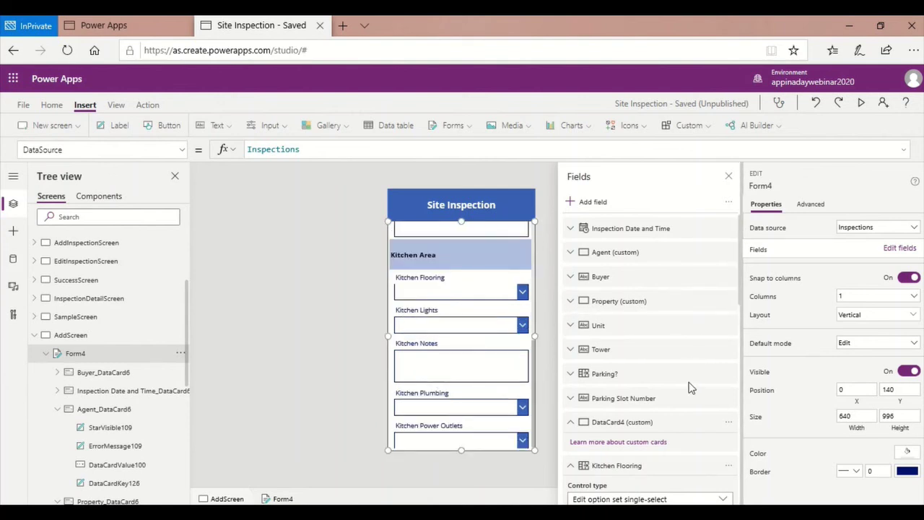
{"action": "scroll", "coordinate": [691, 388], "scroll_direction": "down", "scroll_amount": 3}
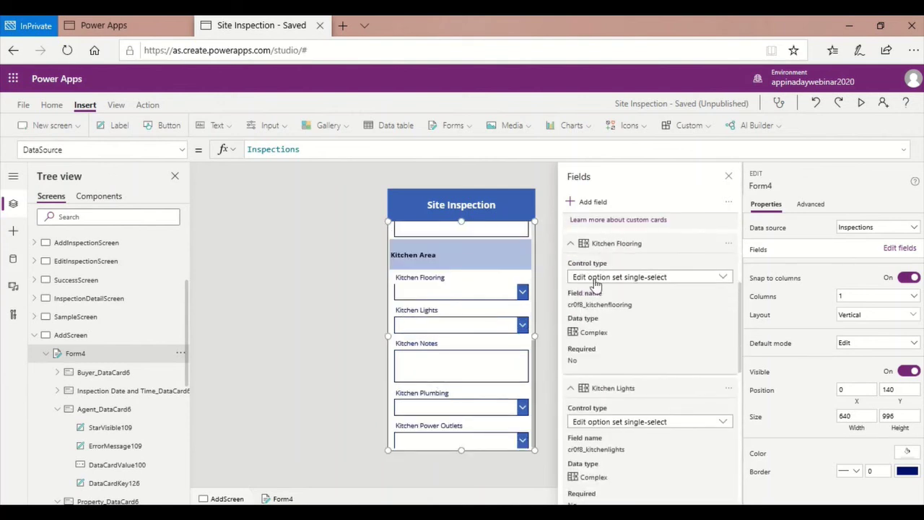
{"action": "left_click", "coordinate": [570, 246]}
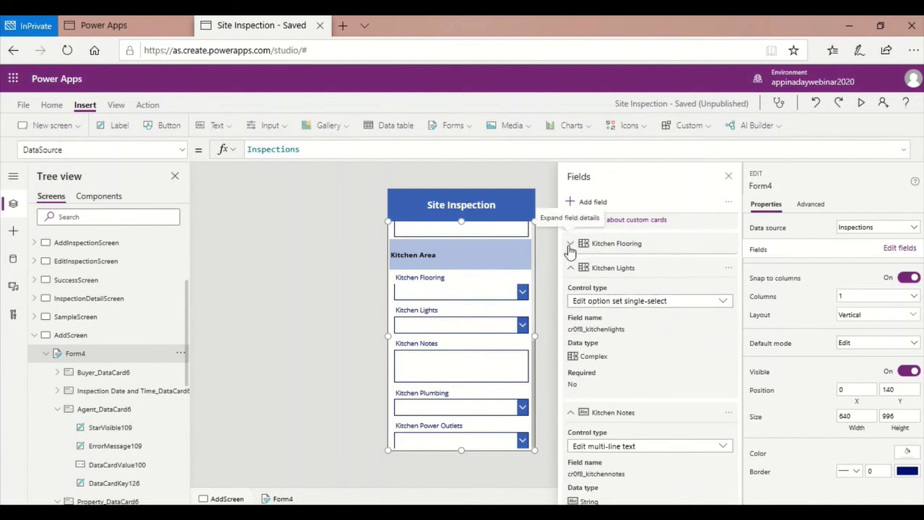
{"action": "left_click", "coordinate": [570, 267]}
{"action": "left_click", "coordinate": [570, 292]}
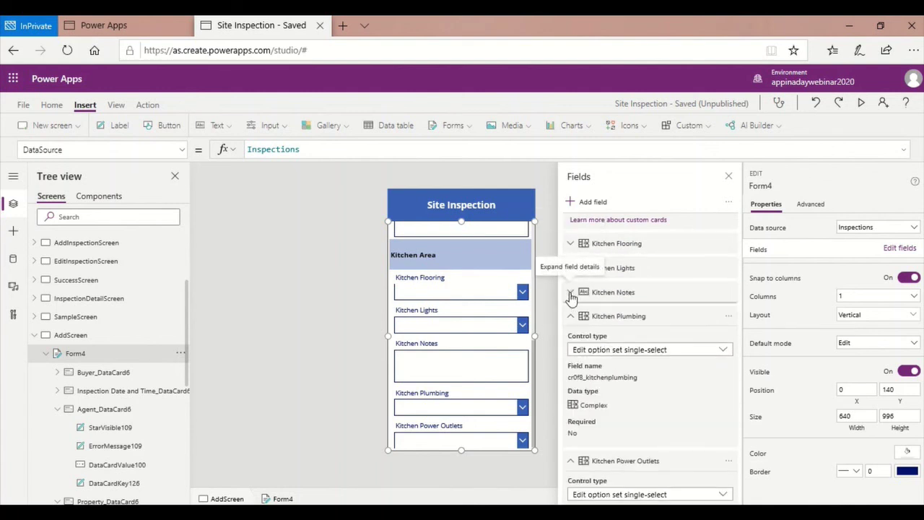
{"action": "left_click", "coordinate": [570, 315]}
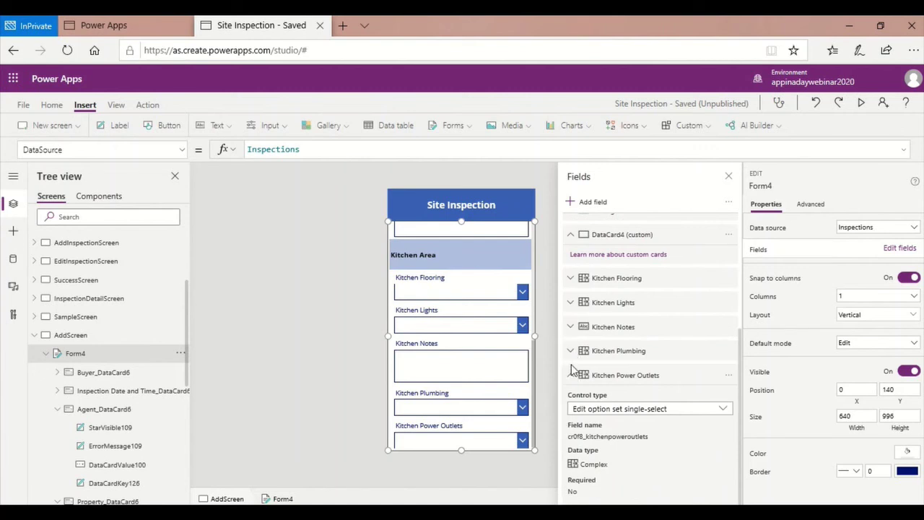
{"action": "left_click", "coordinate": [570, 375]}
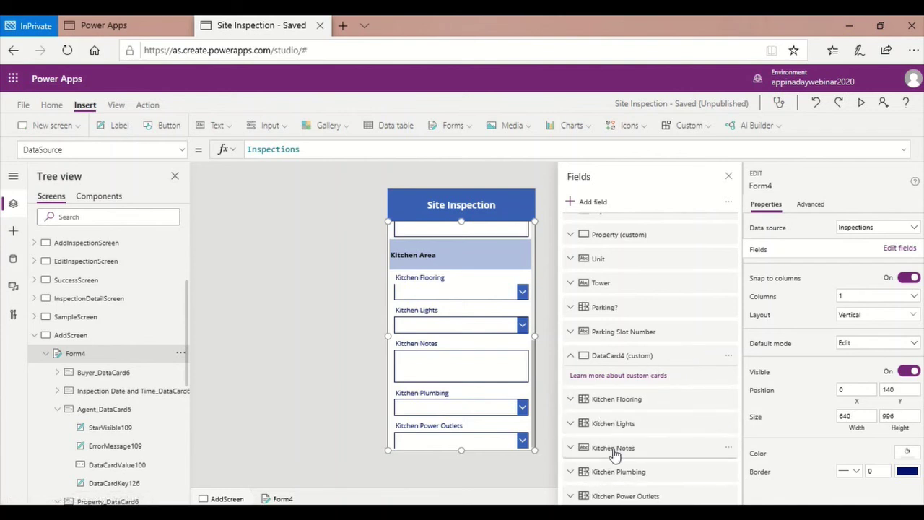
Move Kitchen Notes down twice to follow Kitchen Power Outlets, then close the field list
{"action": "left_click", "coordinate": [728, 453]}
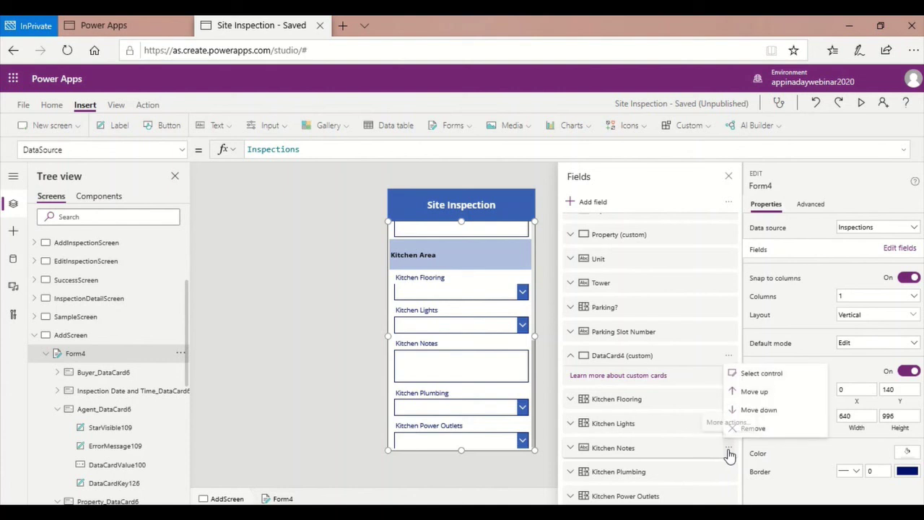
{"action": "left_click", "coordinate": [757, 409]}
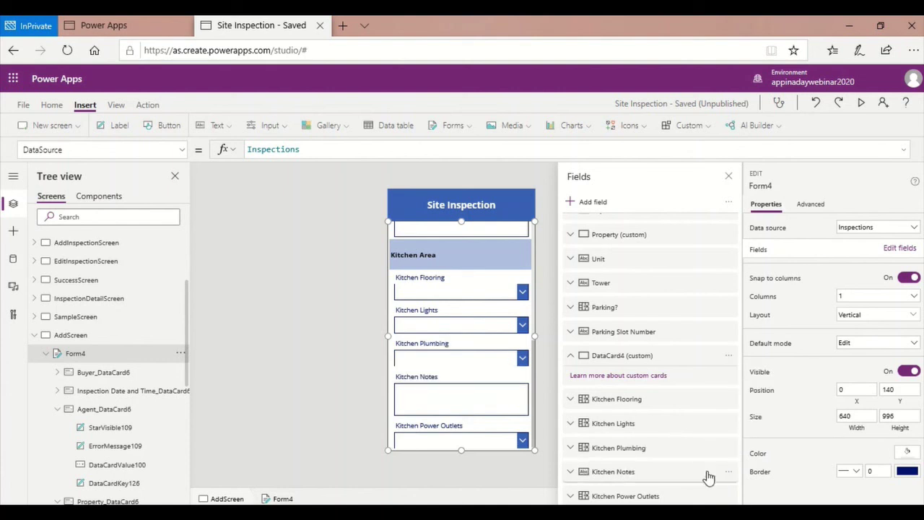
{"action": "left_click", "coordinate": [727, 471]}
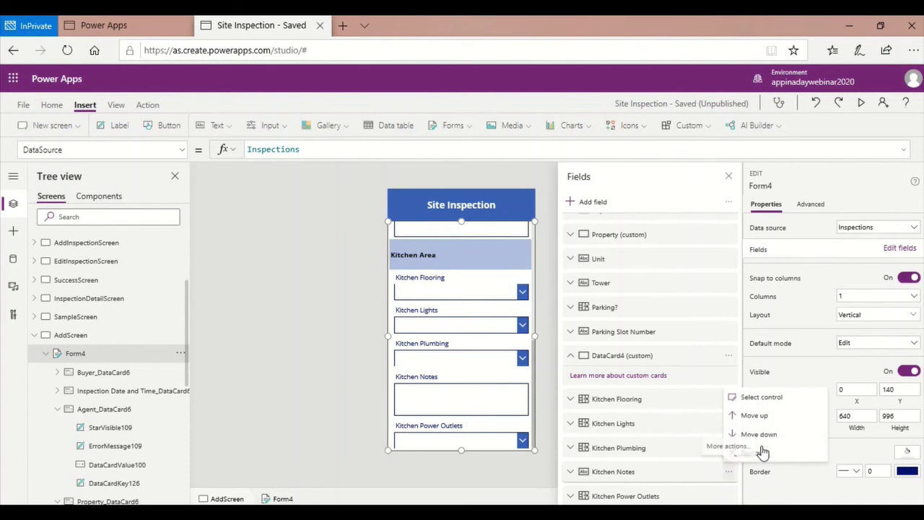
{"action": "left_click", "coordinate": [767, 435]}
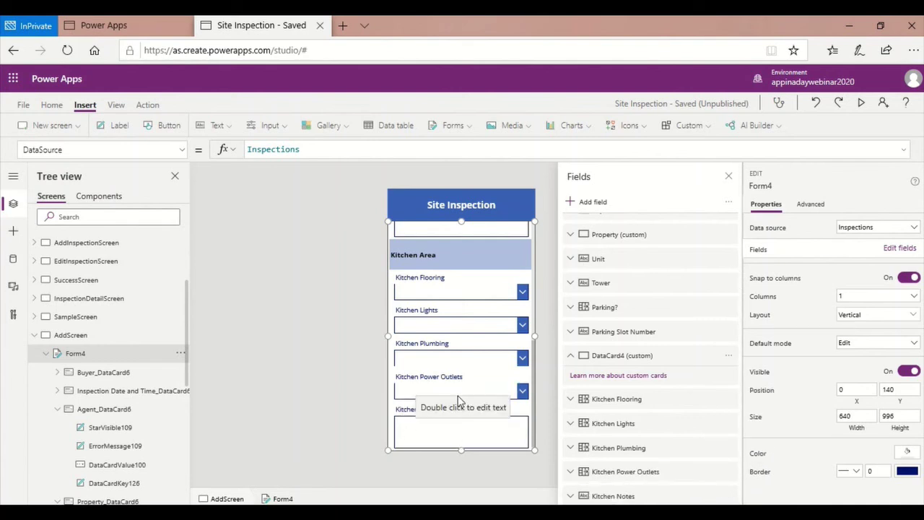
{"action": "scroll", "coordinate": [478, 341], "scroll_direction": "up", "scroll_amount": 3}
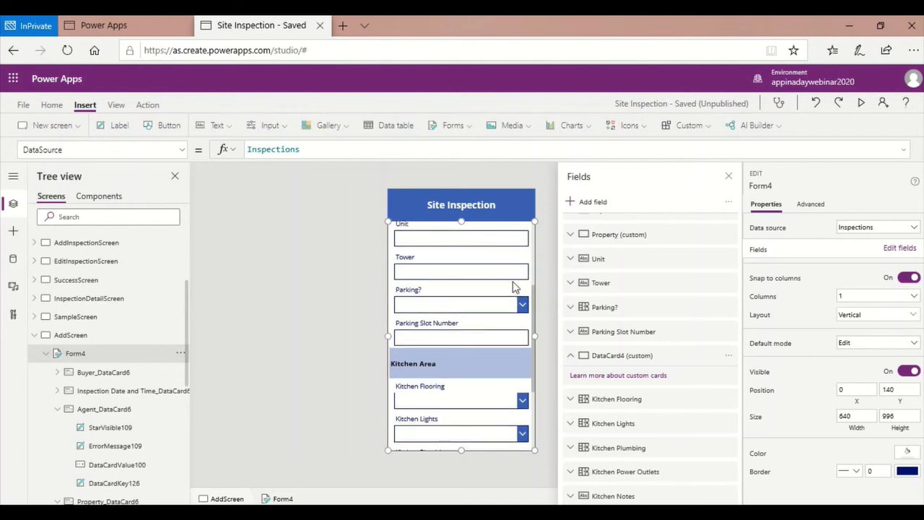
{"action": "scroll", "coordinate": [513, 286], "scroll_direction": "up", "scroll_amount": 3}
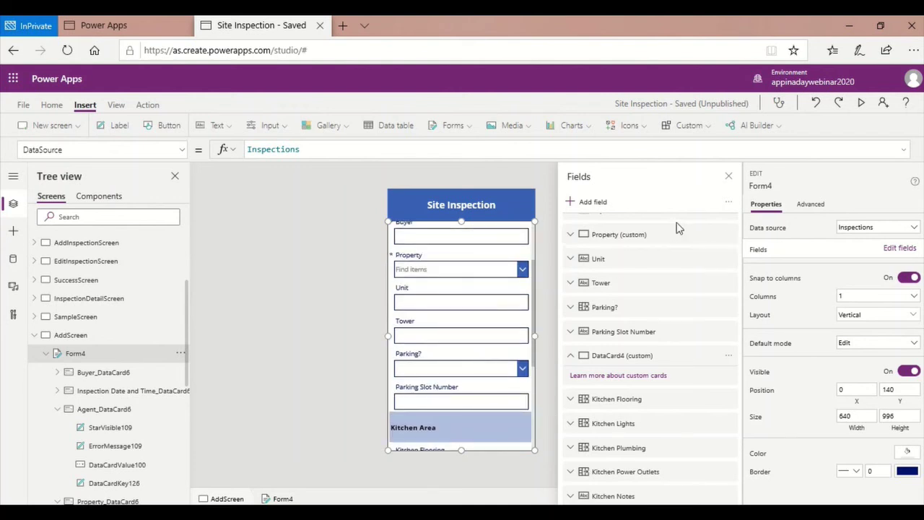
{"action": "left_click", "coordinate": [728, 176]}
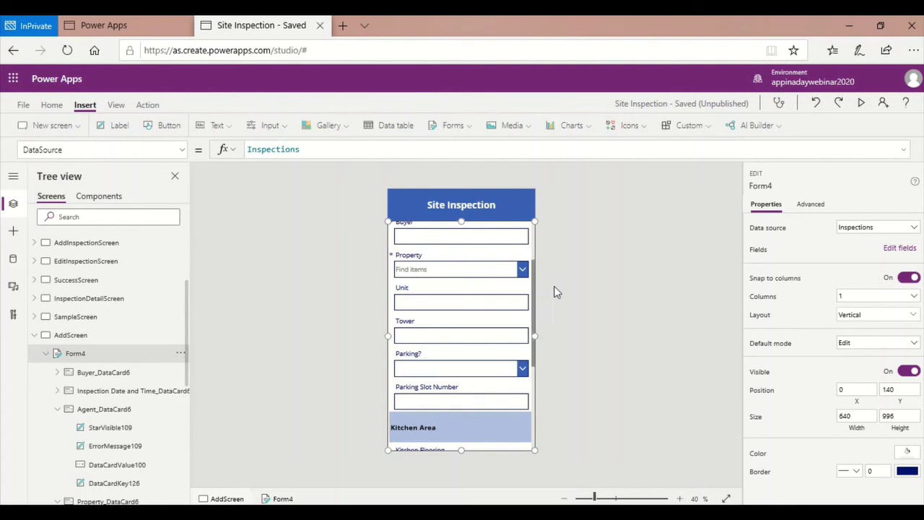
Insert a Save icon, drag it to the header's right end and colour it white
{"action": "left_click", "coordinate": [629, 127]}
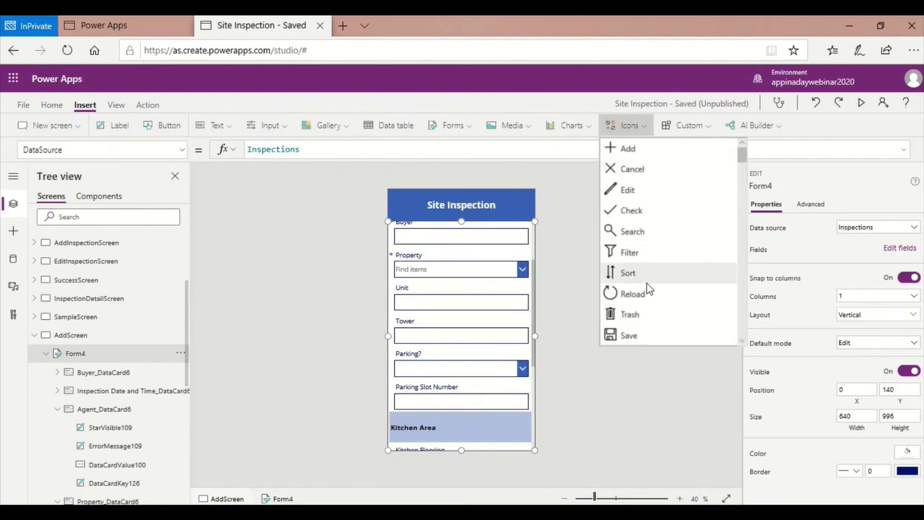
{"action": "scroll", "coordinate": [652, 304], "scroll_direction": "down", "scroll_amount": 1}
{"action": "scroll", "coordinate": [651, 308], "scroll_direction": "down", "scroll_amount": 2}
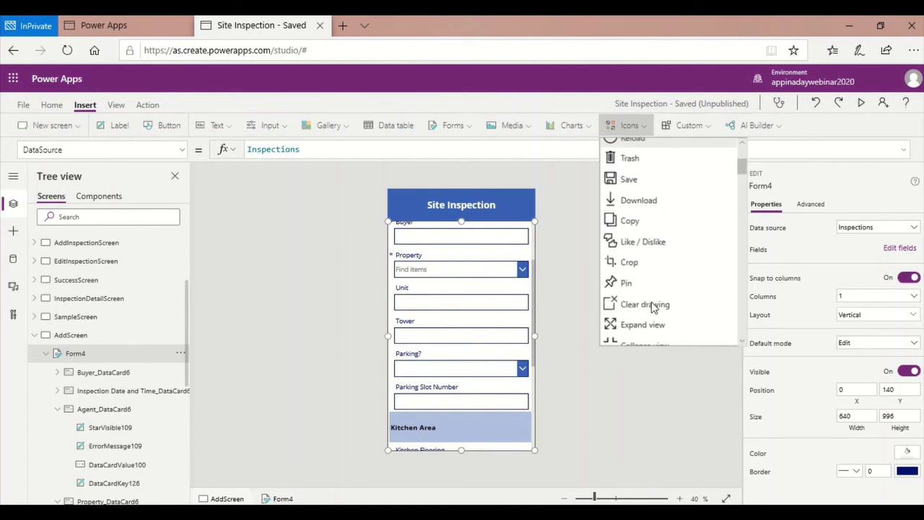
{"action": "scroll", "coordinate": [651, 306], "scroll_direction": "down", "scroll_amount": 3}
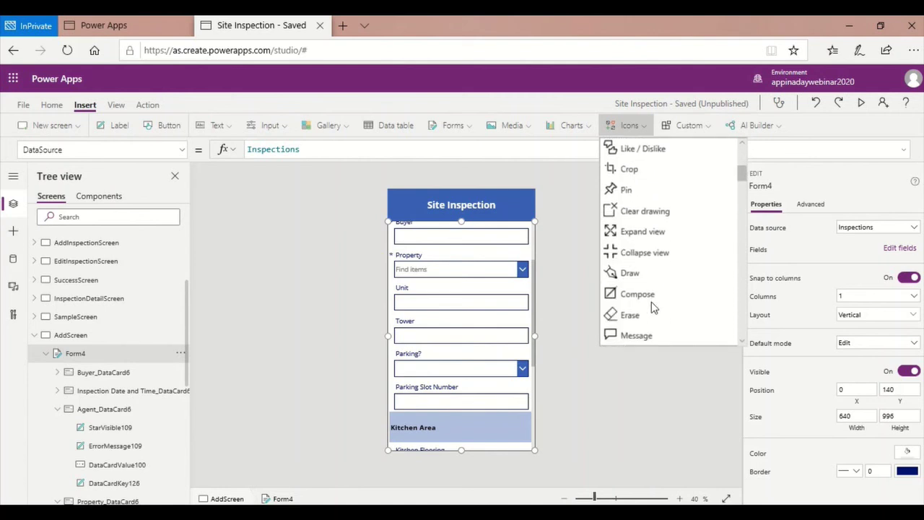
{"action": "scroll", "coordinate": [653, 306], "scroll_direction": "up", "scroll_amount": 10}
{"action": "scroll", "coordinate": [652, 306], "scroll_direction": "down", "scroll_amount": 1}
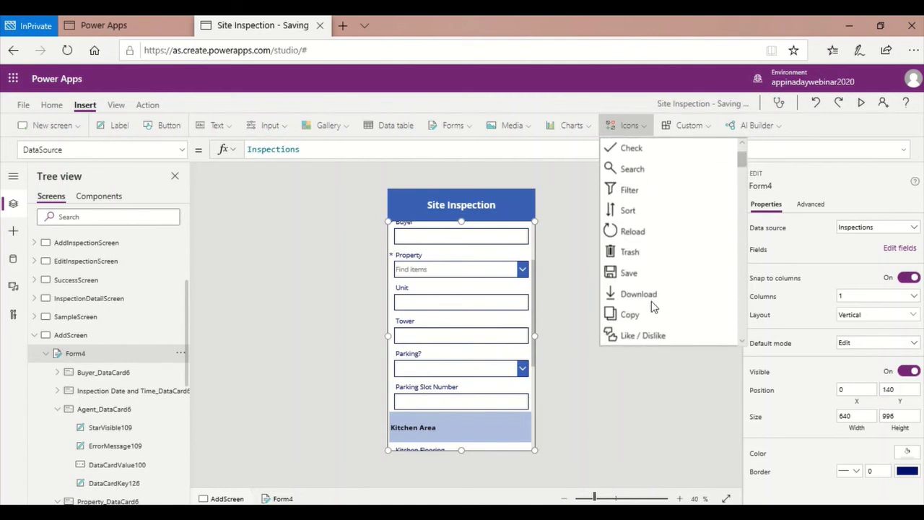
{"action": "left_click", "coordinate": [626, 274]}
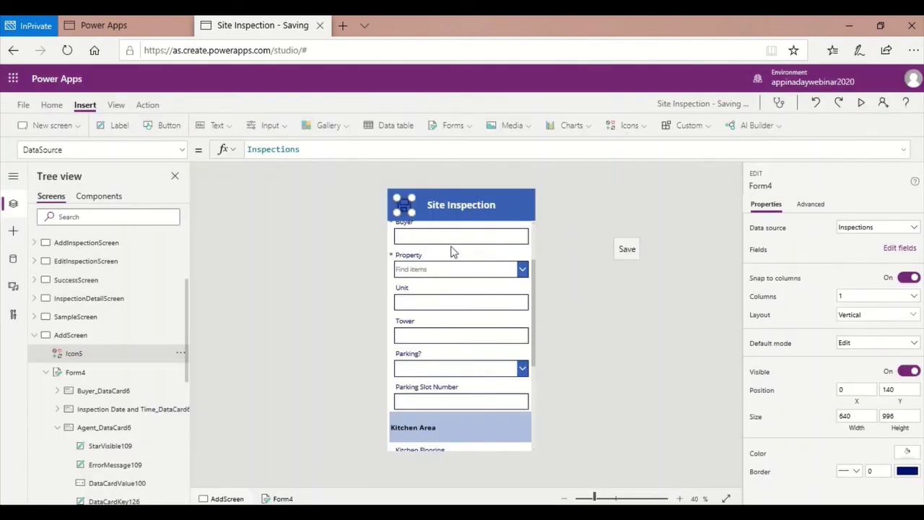
{"action": "left_click_drag", "start_coordinate": [403, 204], "coordinate": [514, 203]}
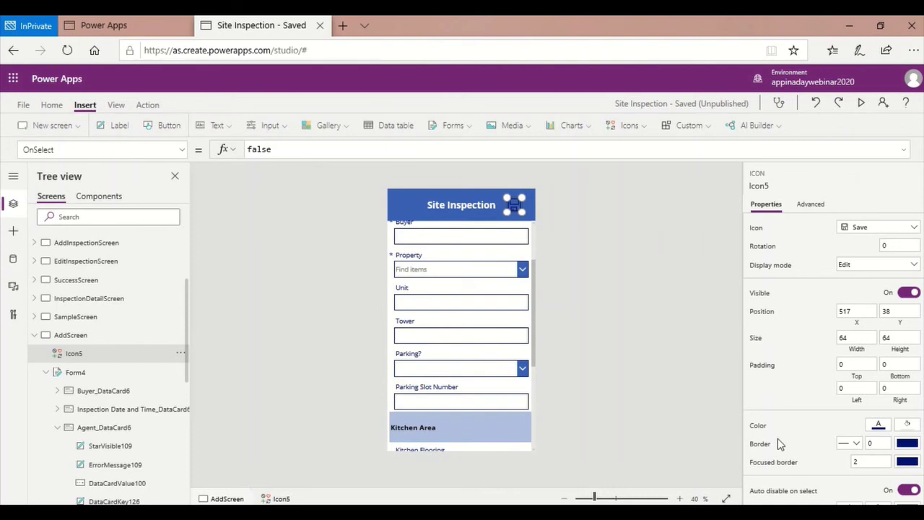
{"action": "left_click", "coordinate": [878, 425]}
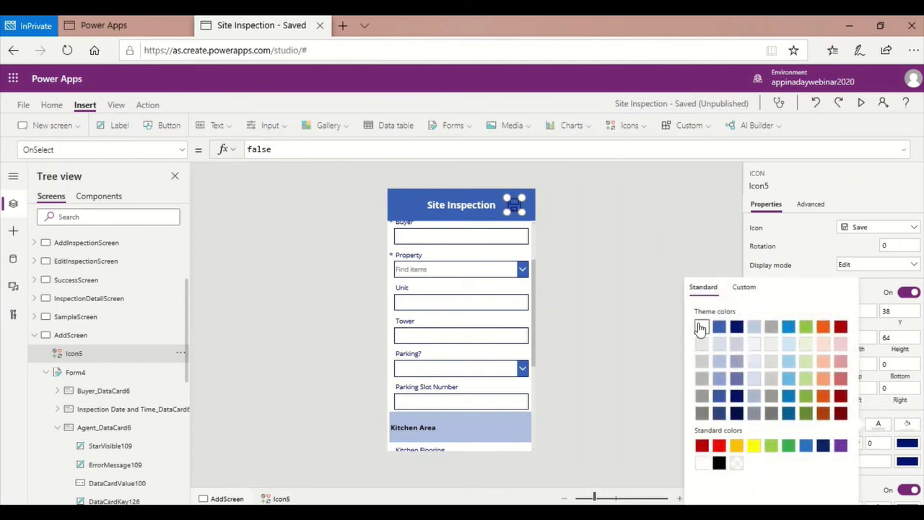
{"action": "left_click", "coordinate": [699, 329]}
{"action": "left_click", "coordinate": [806, 208]}
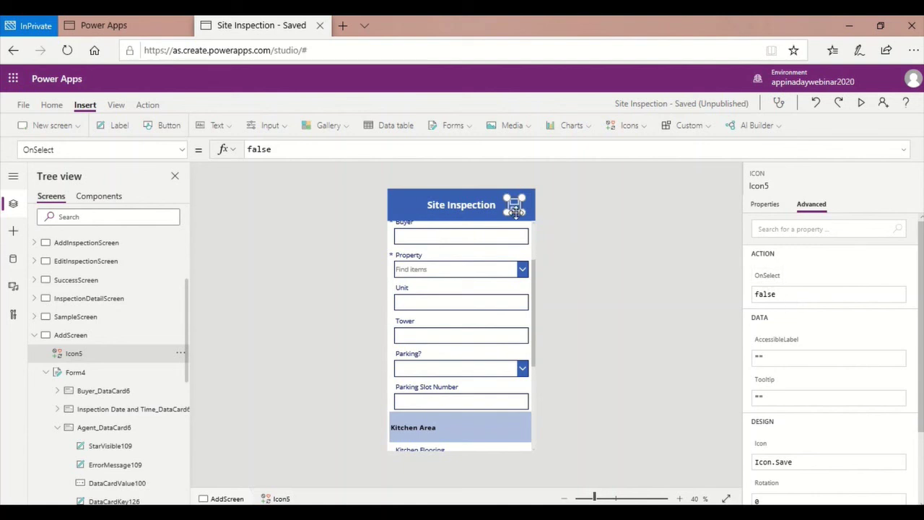
Replace the save icon's OnSelect value false with SubmitForm(AddScreen)
{"action": "left_click", "coordinate": [779, 294]}
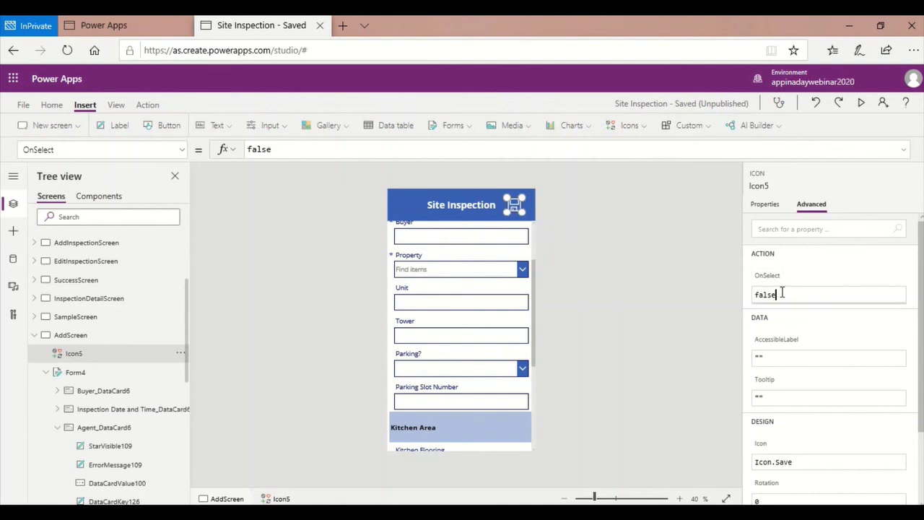
{"action": "left_click_drag", "start_coordinate": [786, 294], "coordinate": [748, 297]}
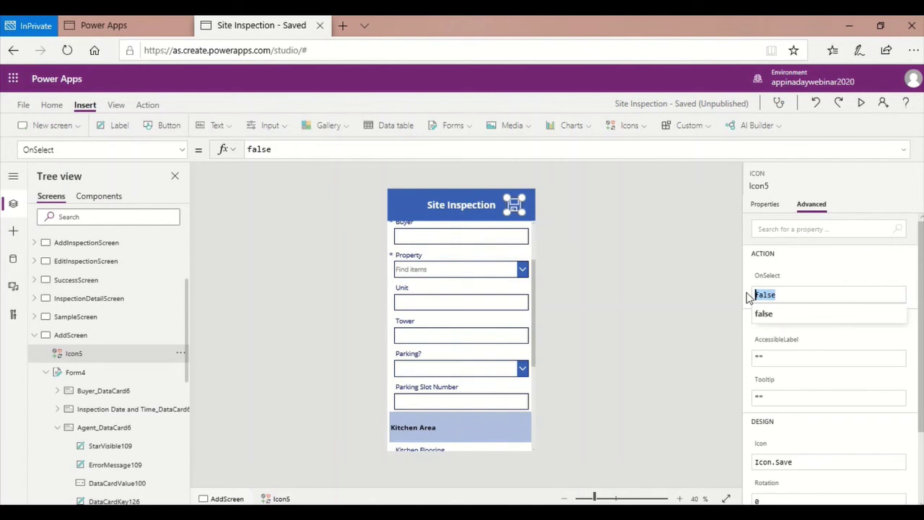
{"action": "type", "text": "submi"}
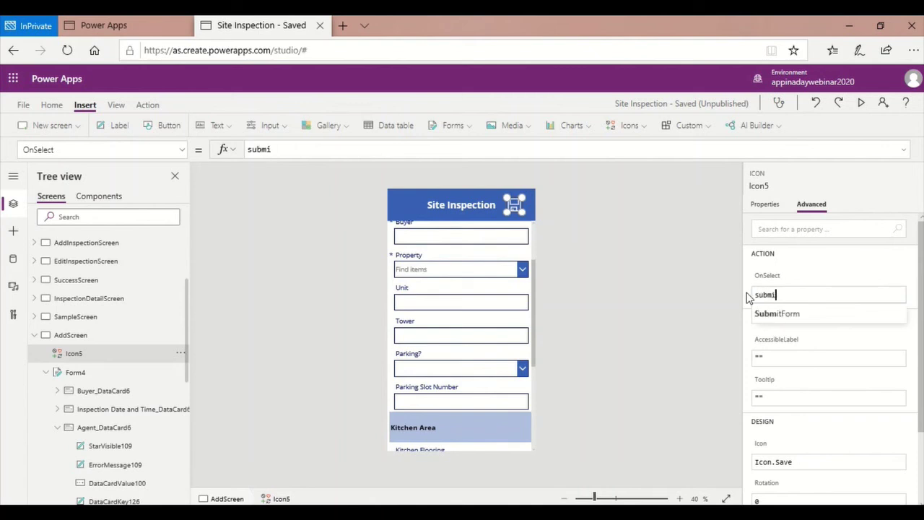
{"action": "type", "text": "tform"}
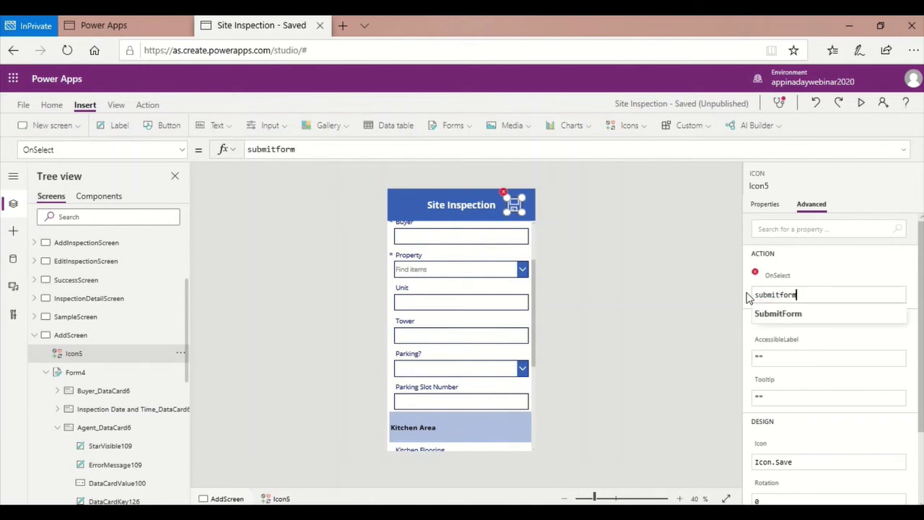
{"action": "left_click", "coordinate": [794, 313]}
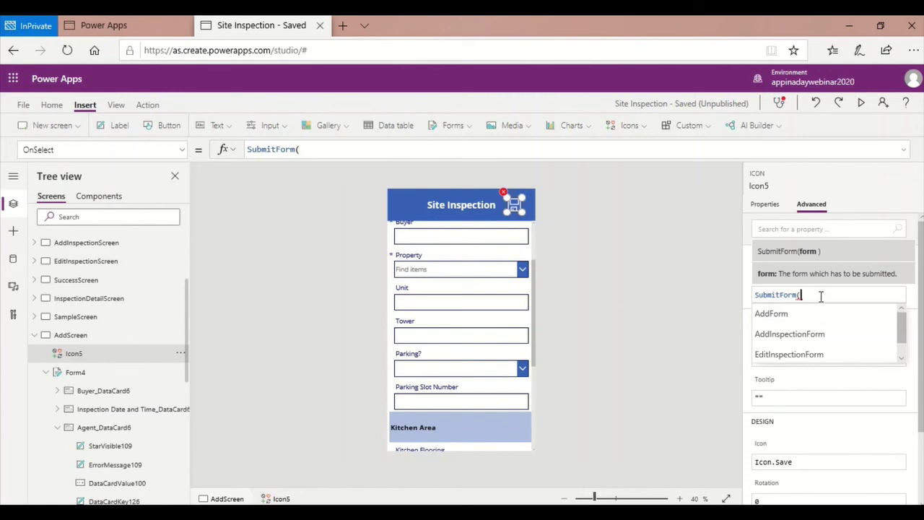
{"action": "type", "text": "AddScreen"}
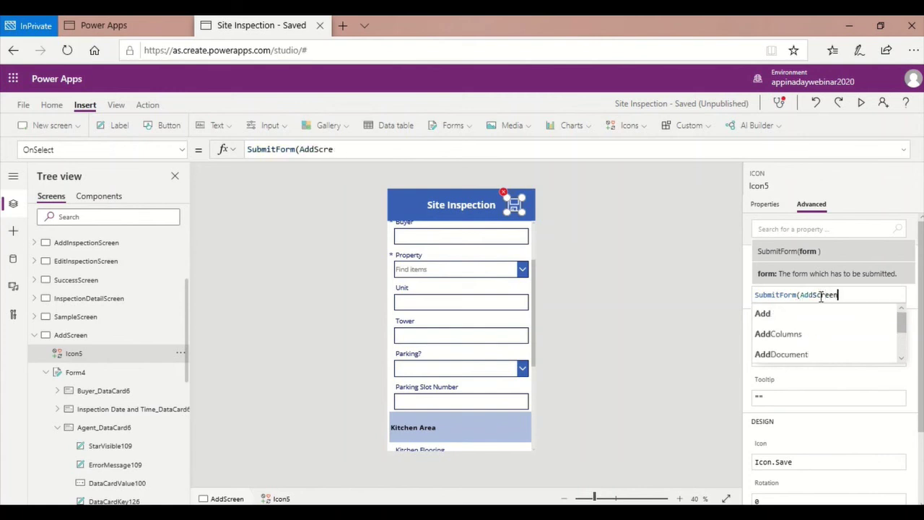
{"action": "left_click", "coordinate": [782, 321]}
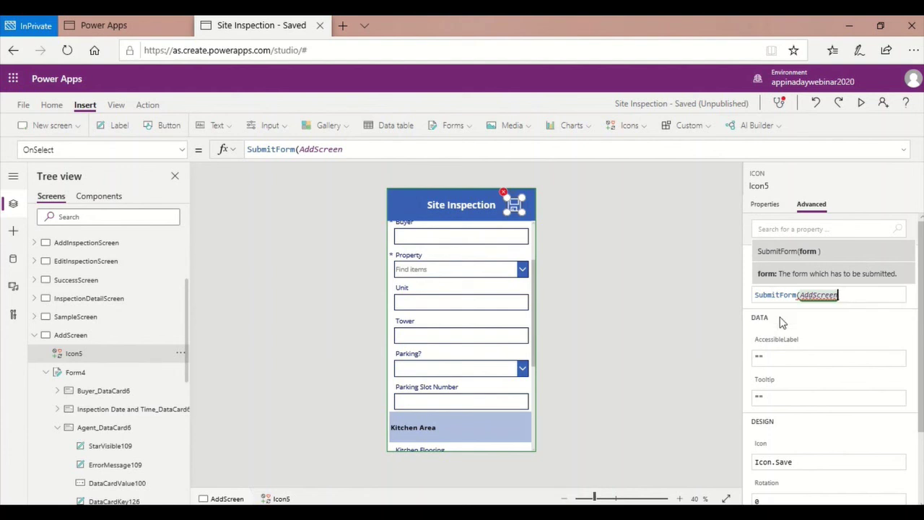
{"action": "type", "text": ")"}
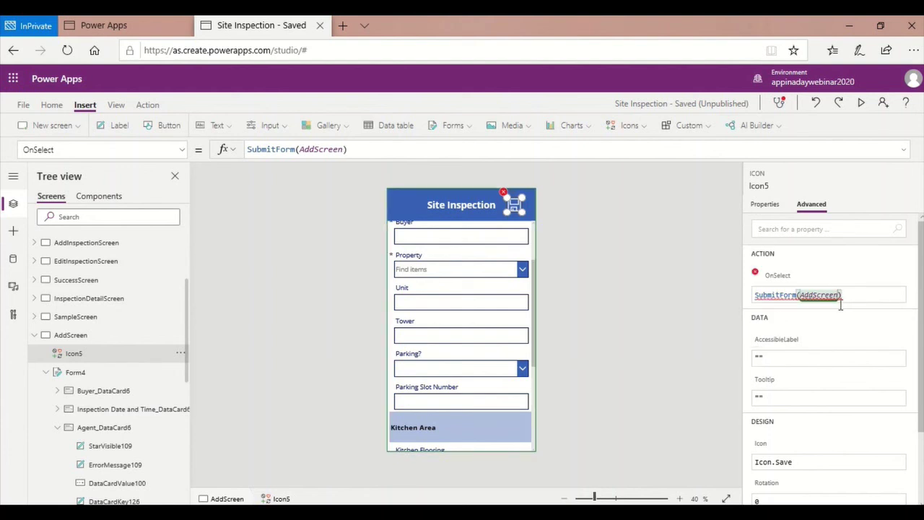
{"action": "key", "text": "Left"}
{"action": "key", "text": "Left"}
{"action": "key", "text": "Left"}
{"action": "key", "text": "Left"}
{"action": "key", "text": "Left"}
{"action": "key", "text": "Left"}
{"action": "key", "text": "Left"}
{"action": "key", "text": "Left"}
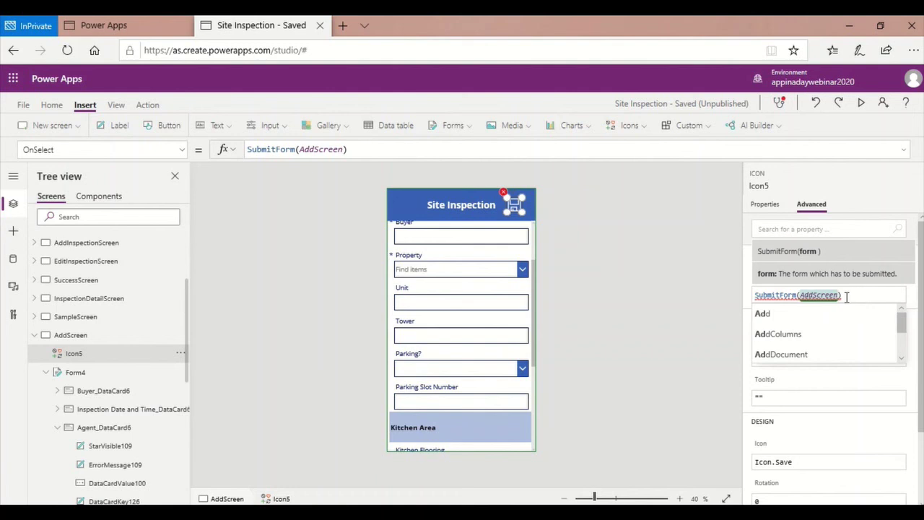
Correct the OnSelect argument from AddScreen to Form4, giving SubmitForm(Form4)
{"action": "mouse_move", "coordinate": [830, 293]}
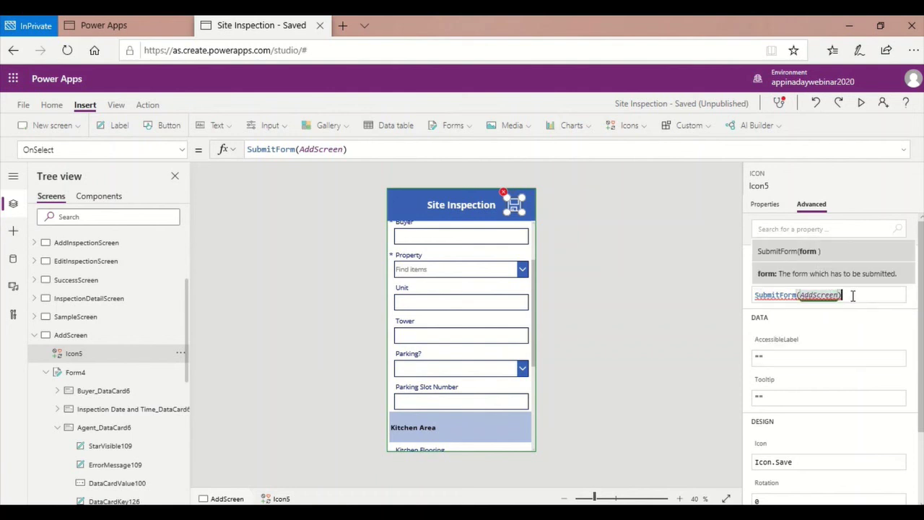
{"action": "left_click", "coordinate": [692, 389]}
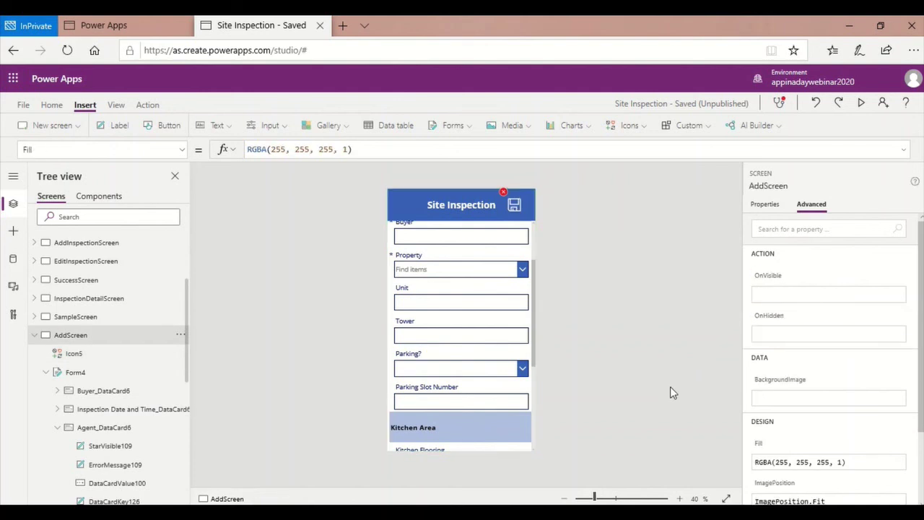
{"action": "left_click", "coordinate": [514, 205]}
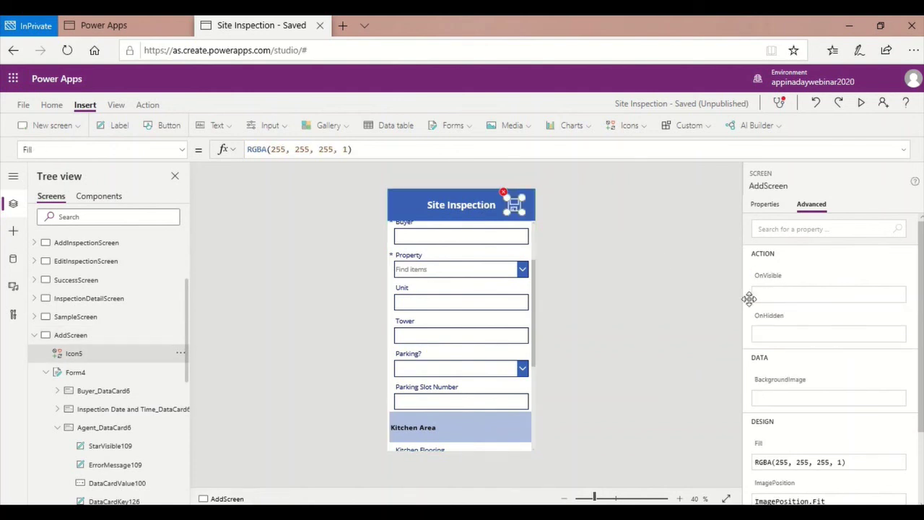
{"action": "left_click", "coordinate": [843, 294]}
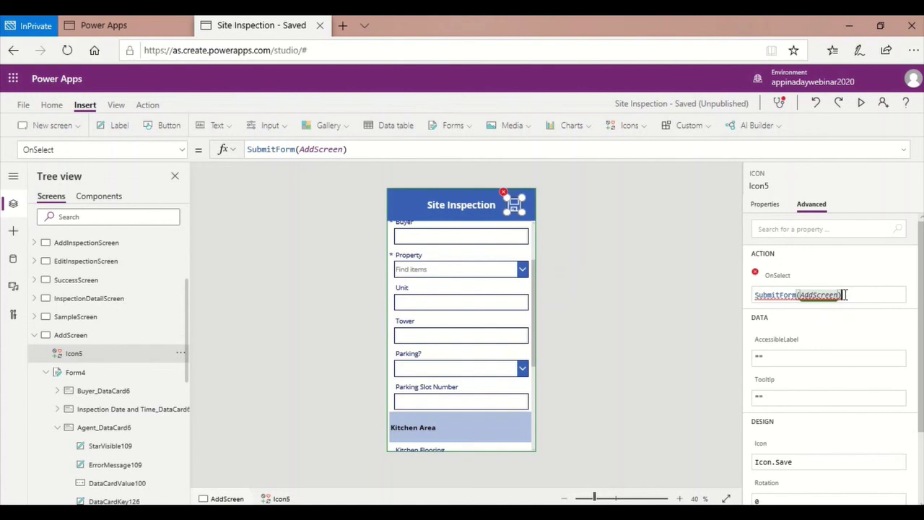
{"action": "key", "text": "BackSpace"}
{"action": "key", "text": "BackSpace"}
{"action": "key", "text": "BackSpace"}
{"action": "key", "text": "BackSpace"}
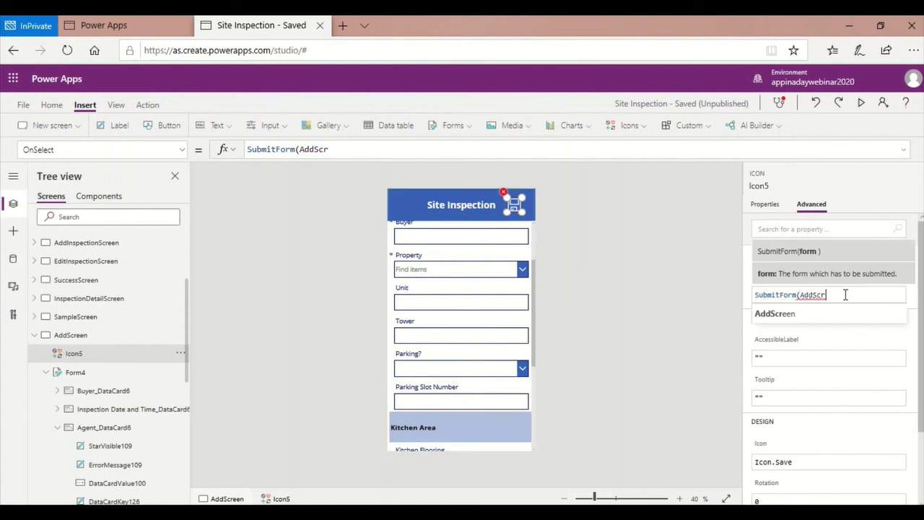
{"action": "key", "text": "BackSpace"}
{"action": "key", "text": "BackSpace"}
{"action": "key", "text": "BackSpace"}
{"action": "key", "text": "BackSpace"}
{"action": "key", "text": "BackSpace"}
{"action": "key", "text": "BackSpace"}
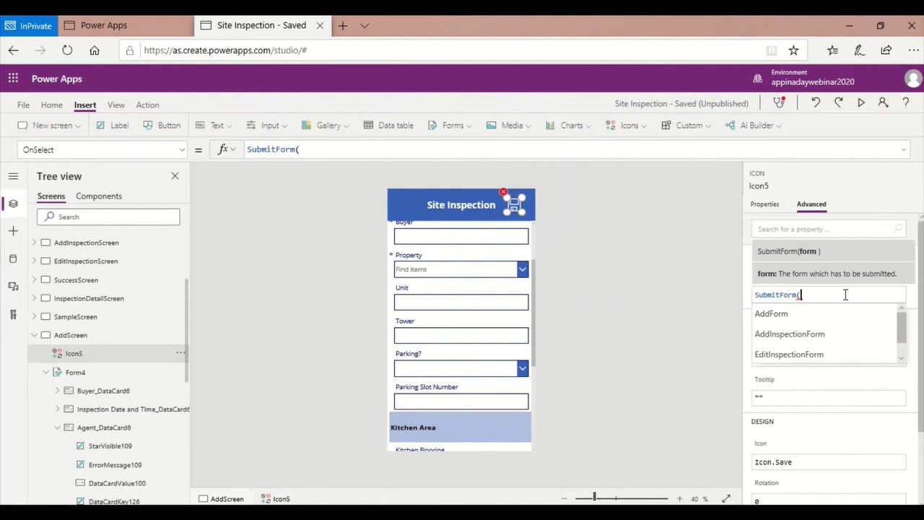
{"action": "type", "text": "Form4"}
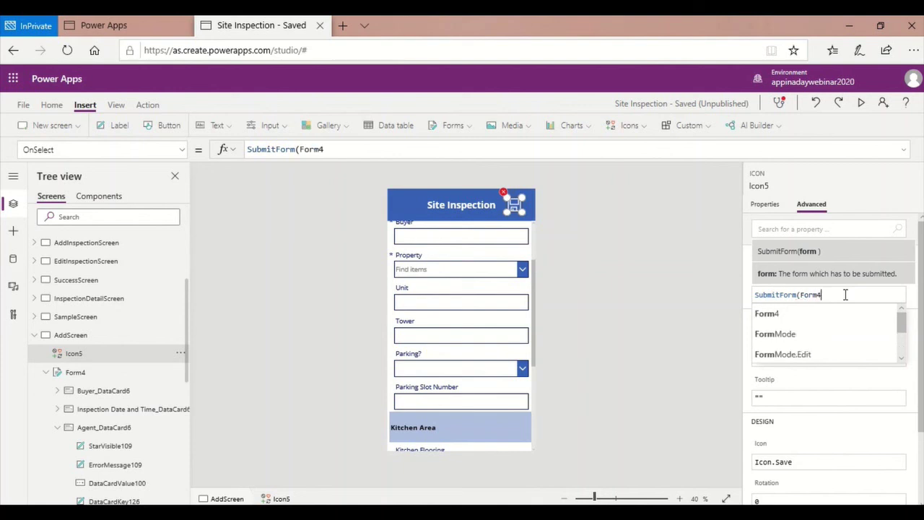
{"action": "type", "text": ")"}
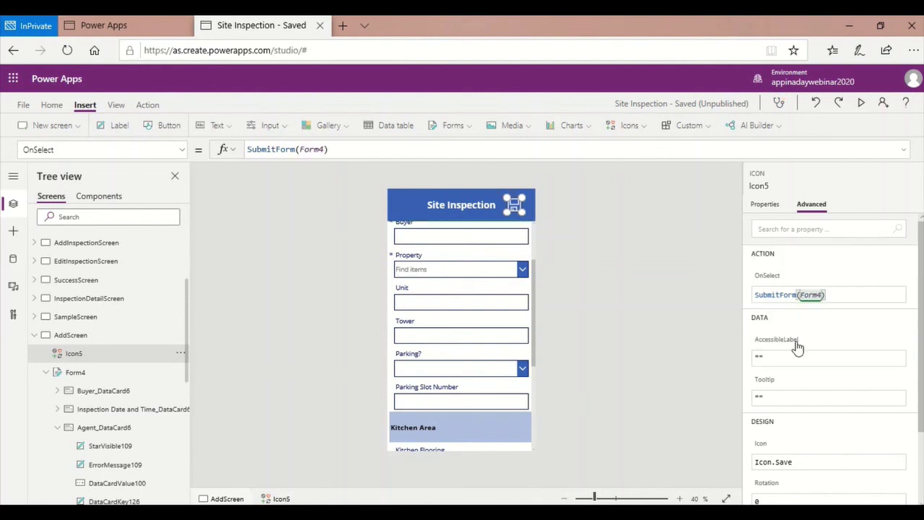
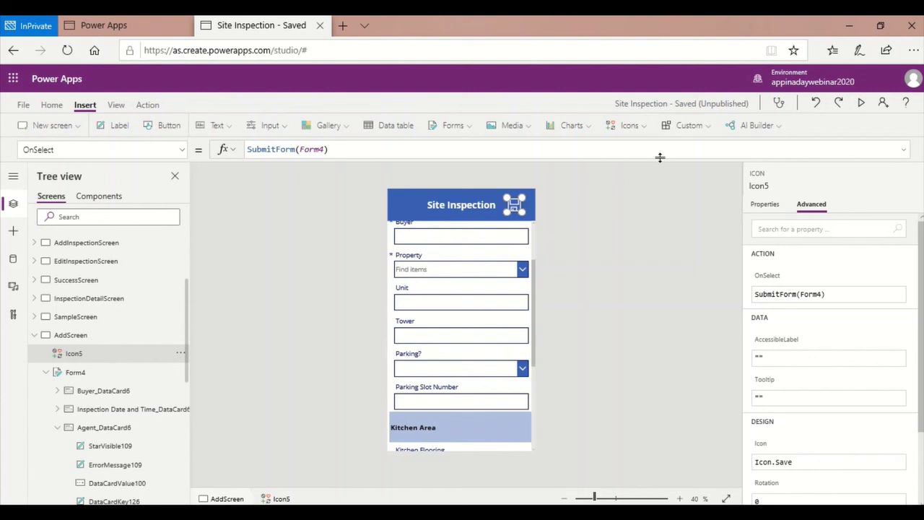
Insert a left-chevron icon into the AddScreen header and colour it white
{"action": "left_click", "coordinate": [628, 126]}
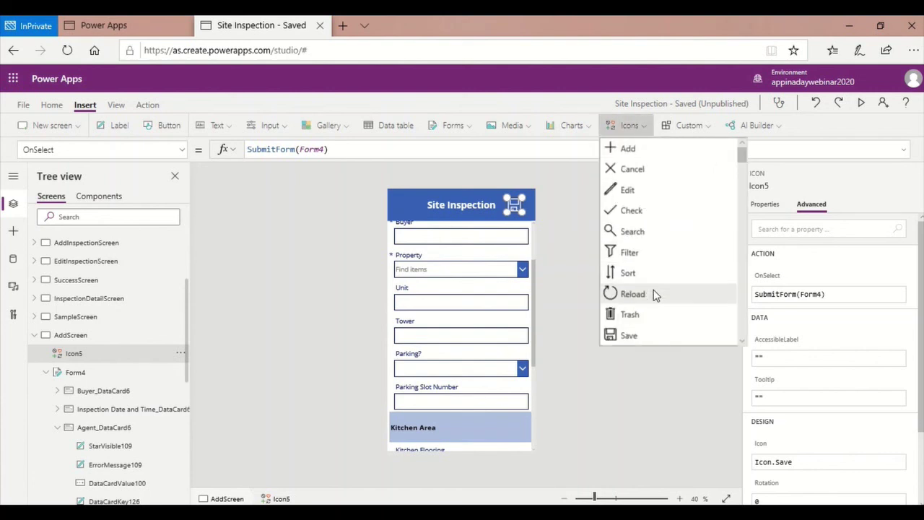
{"action": "scroll", "coordinate": [653, 290], "scroll_direction": "down", "scroll_amount": 5}
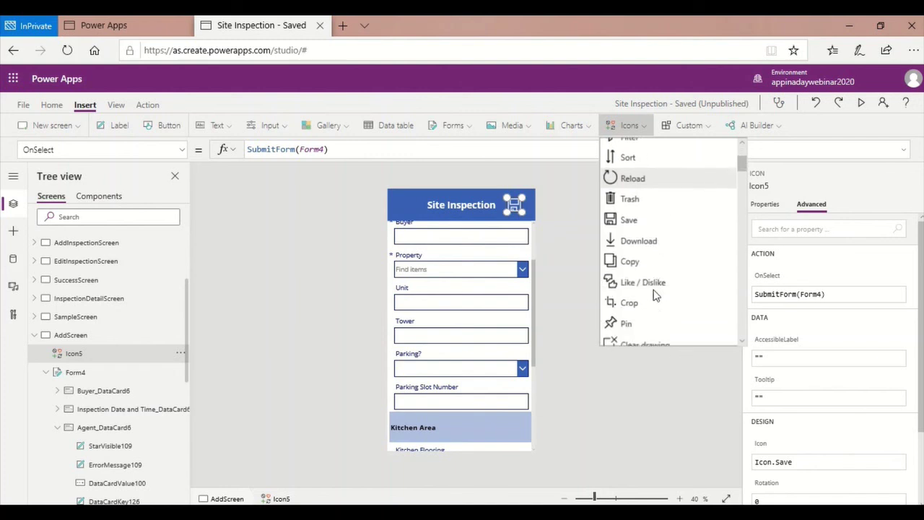
{"action": "scroll", "coordinate": [653, 294], "scroll_direction": "down", "scroll_amount": 6}
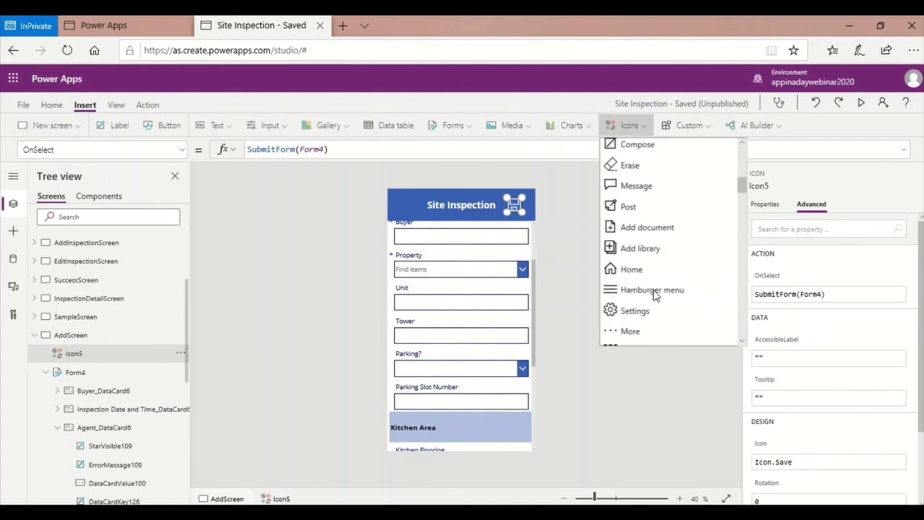
{"action": "left_click", "coordinate": [627, 275]}
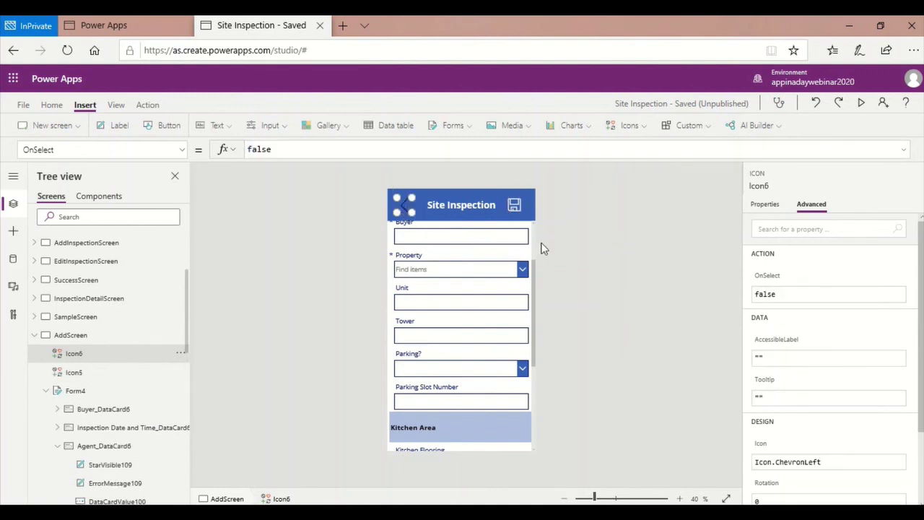
{"action": "left_click", "coordinate": [762, 205]}
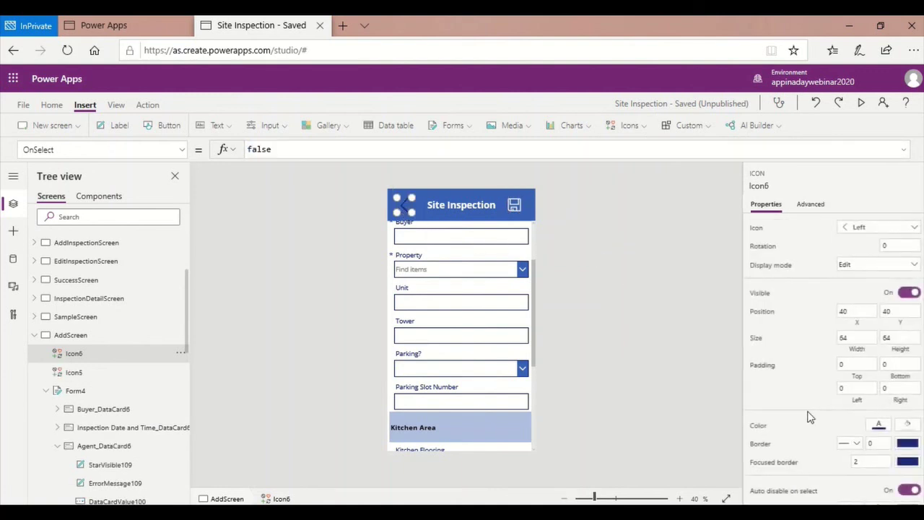
{"action": "left_click", "coordinate": [879, 426]}
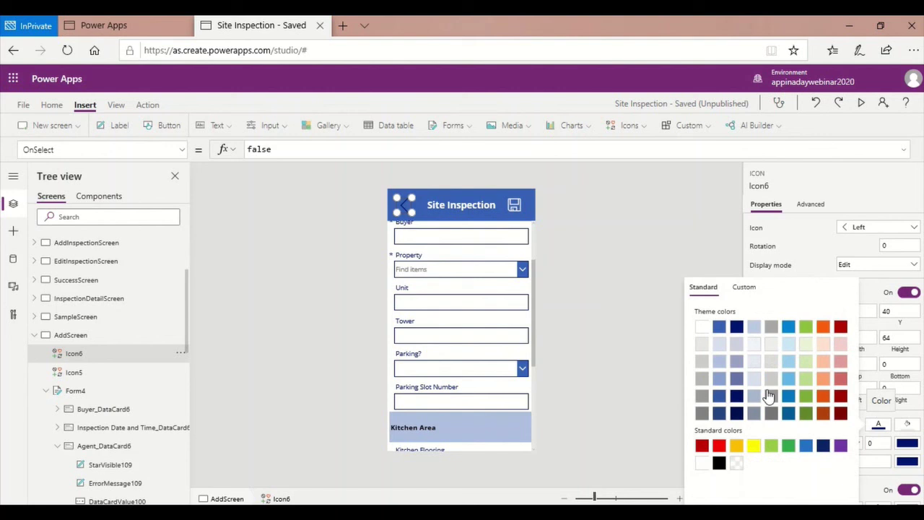
{"action": "left_click", "coordinate": [701, 328]}
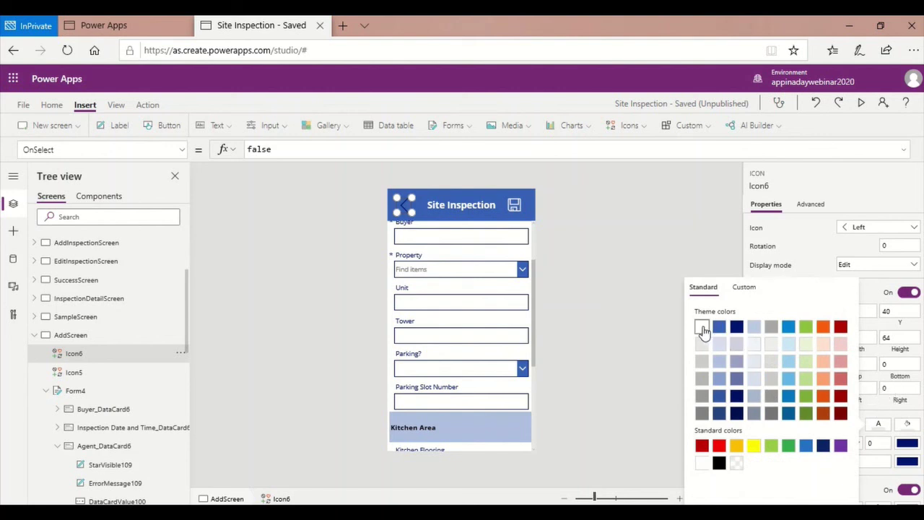
{"action": "left_click", "coordinate": [811, 207]}
{"action": "left_click", "coordinate": [811, 205]}
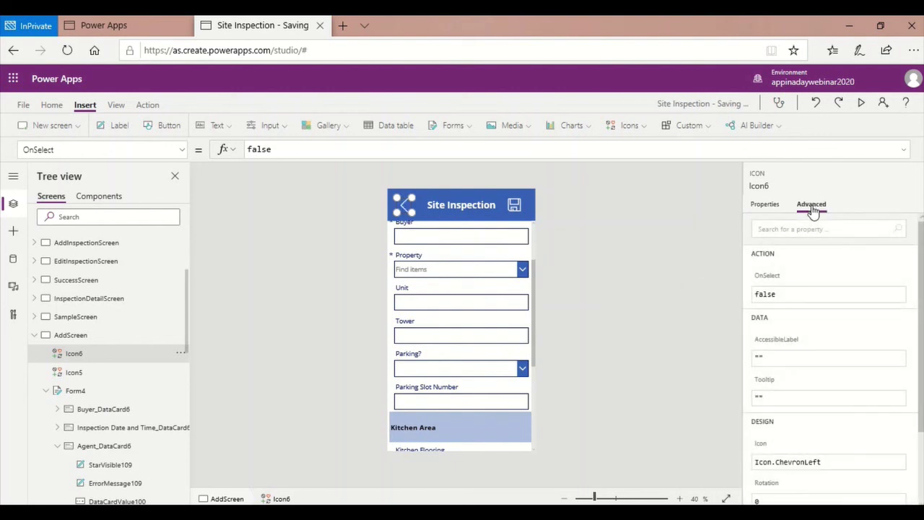
Replace the chevron icon's OnSelect value false with Navigate(MainScreen)
{"action": "left_click", "coordinate": [796, 296]}
{"action": "left_click_drag", "start_coordinate": [797, 295], "coordinate": [726, 293]}
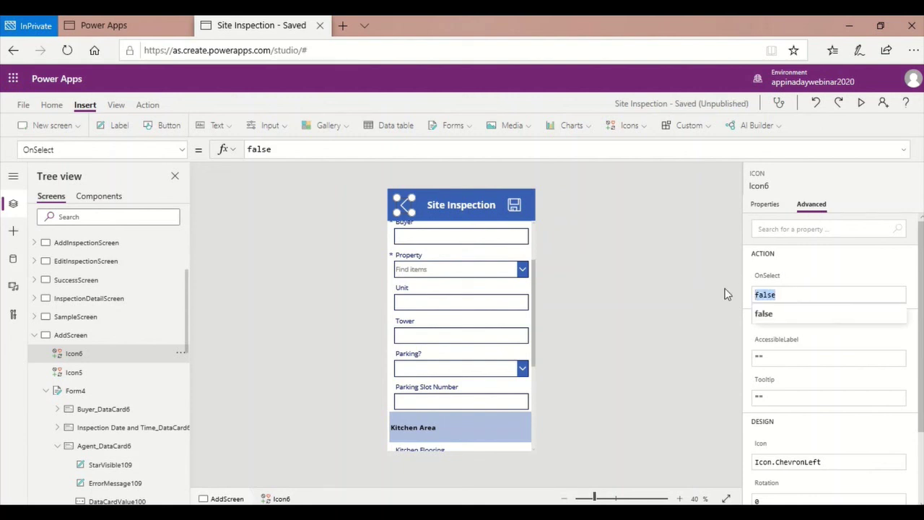
{"action": "type", "text": "navigate"}
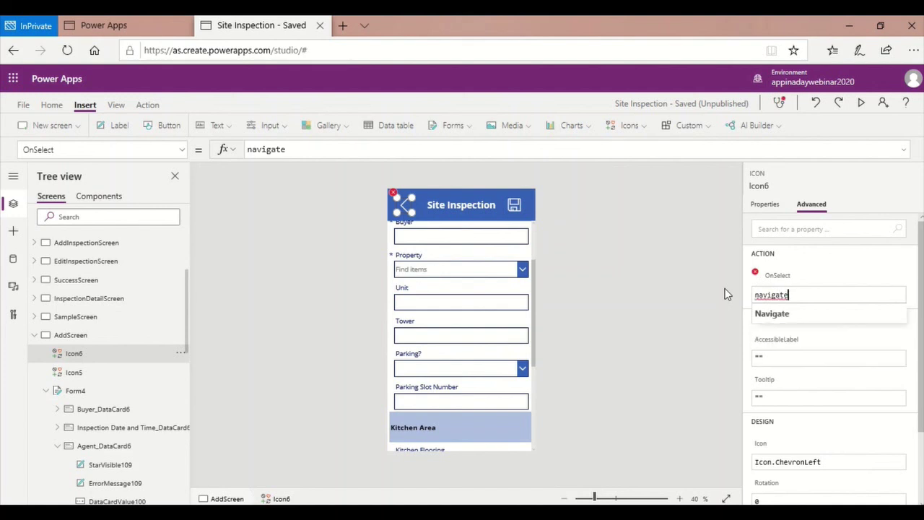
{"action": "left_click", "coordinate": [776, 317]}
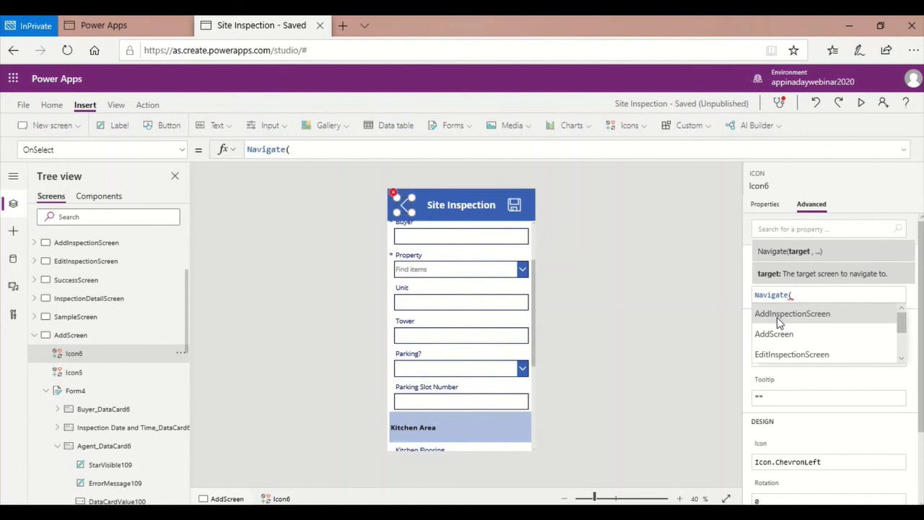
{"action": "type", "text": "Main"}
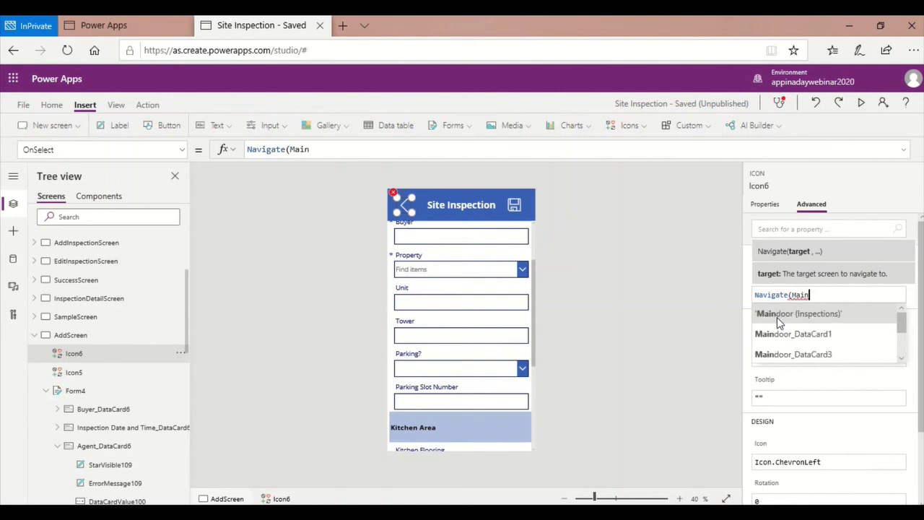
{"action": "type", "text": "Screen"}
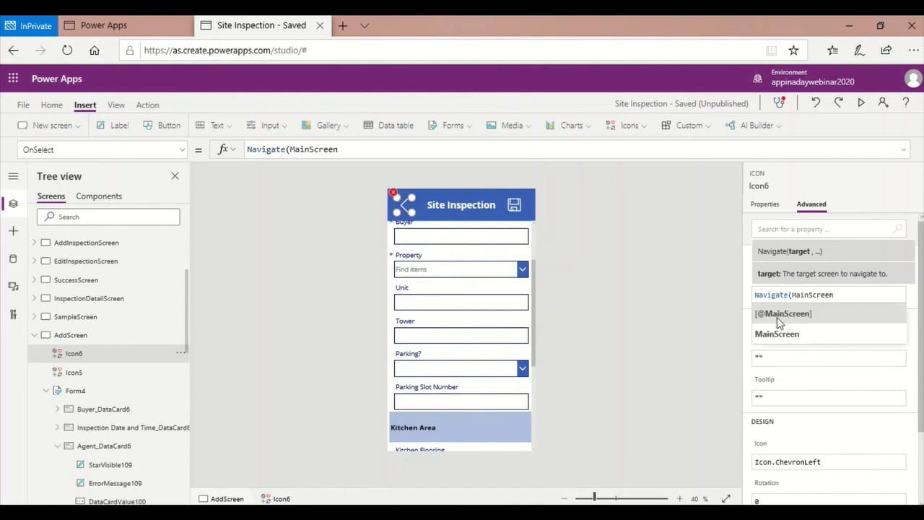
{"action": "left_click", "coordinate": [780, 334]}
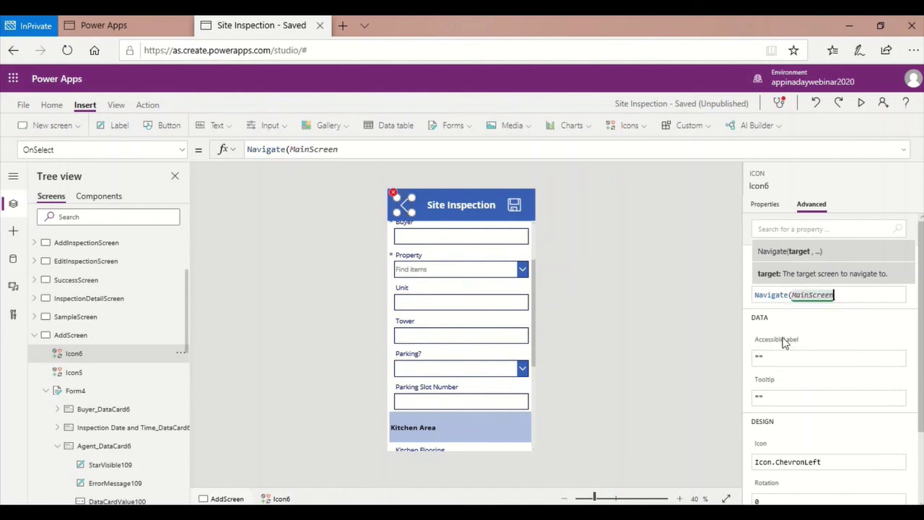
{"action": "type", "text": ")"}
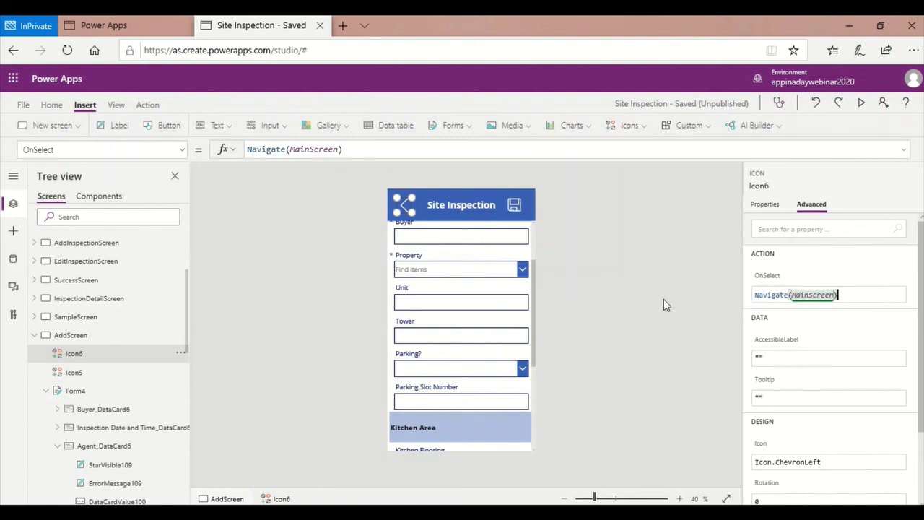
{"action": "left_click", "coordinate": [592, 309]}
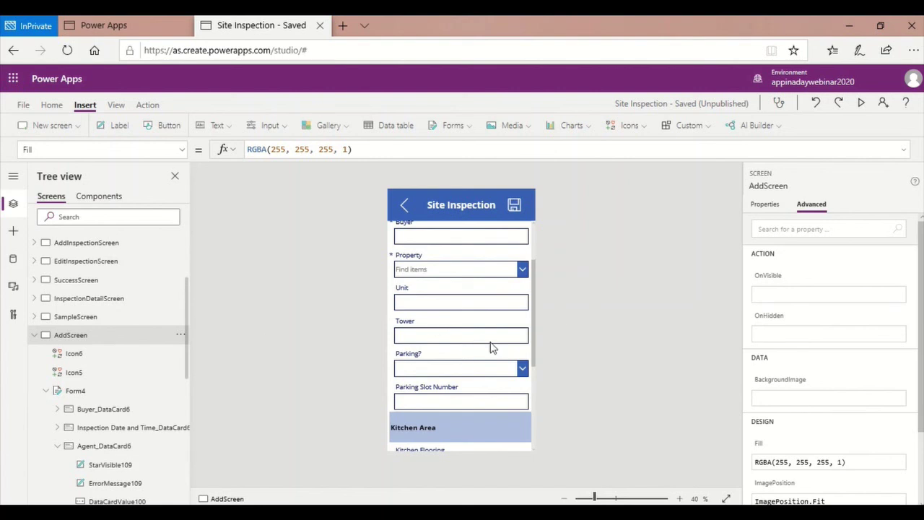
Scroll the form and Tree view back up toward MainScreen
{"action": "scroll", "coordinate": [472, 406], "scroll_direction": "up", "scroll_amount": 1}
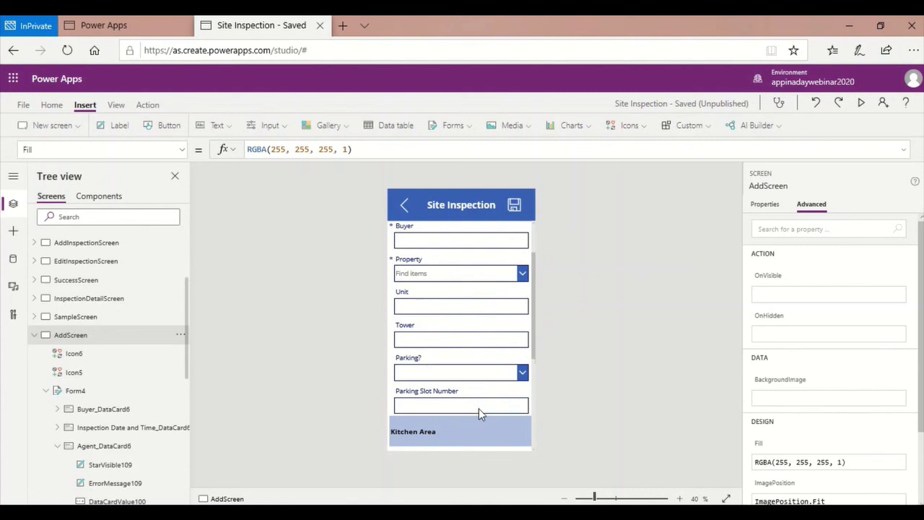
{"action": "scroll", "coordinate": [473, 407], "scroll_direction": "up", "scroll_amount": 2}
{"action": "scroll", "coordinate": [121, 278], "scroll_direction": "up", "scroll_amount": 1}
{"action": "scroll", "coordinate": [121, 277], "scroll_direction": "up", "scroll_amount": 3}
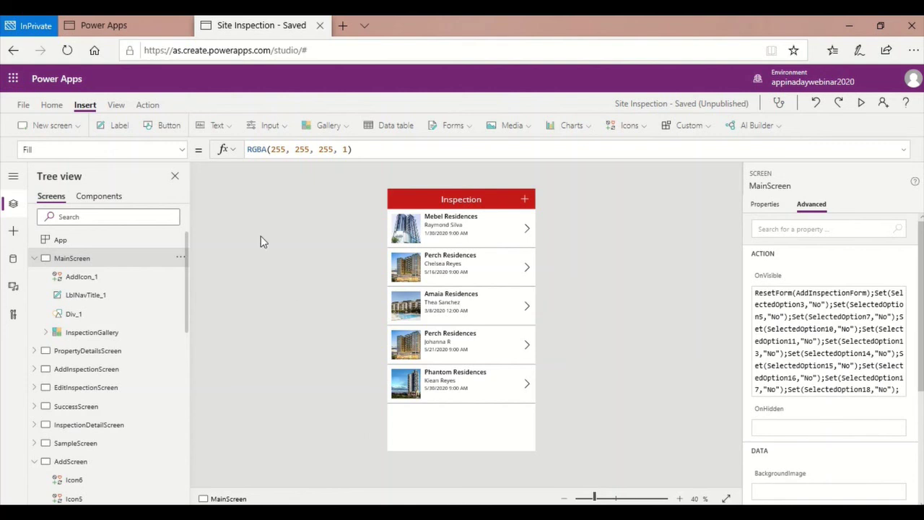
Insert a button and position it as a wide bar along the bottom of MainScreen
{"action": "left_click", "coordinate": [161, 130]}
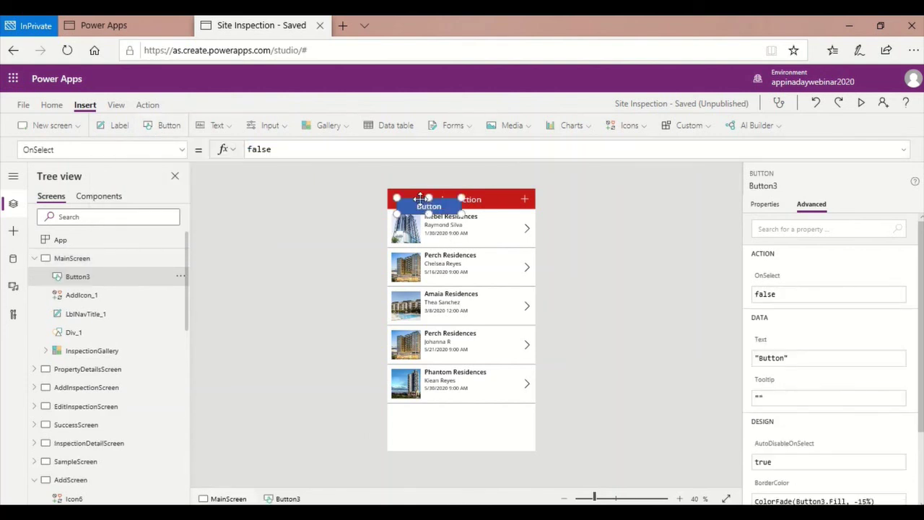
{"action": "left_click_drag", "start_coordinate": [419, 199], "coordinate": [492, 431]}
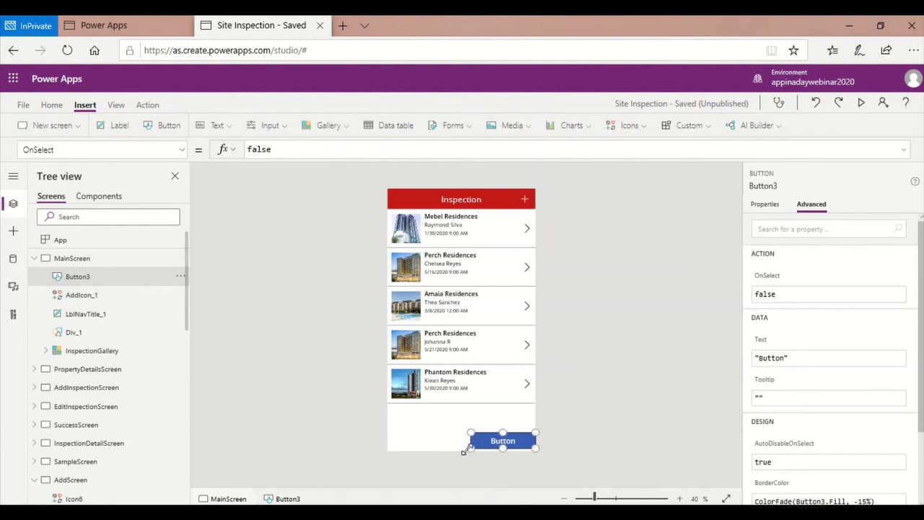
{"action": "left_click_drag", "start_coordinate": [463, 452], "coordinate": [433, 444]}
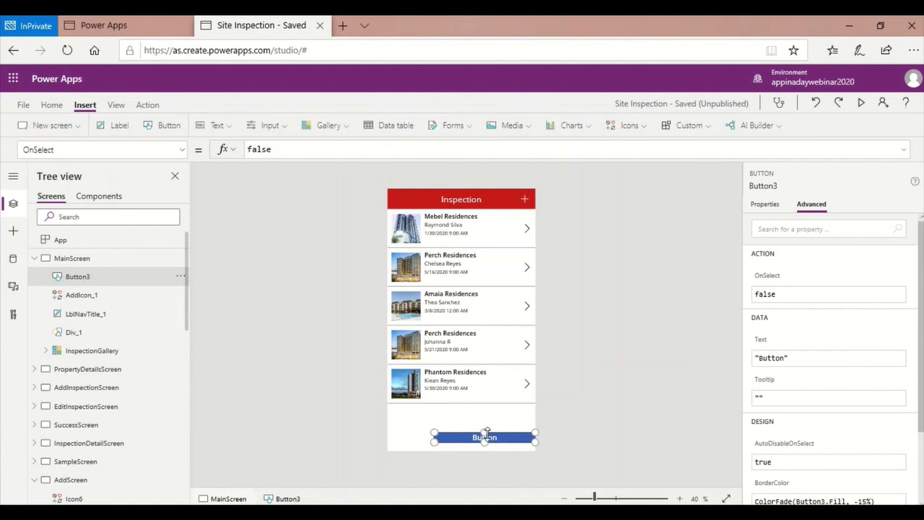
{"action": "left_click_drag", "start_coordinate": [476, 434], "coordinate": [479, 442]}
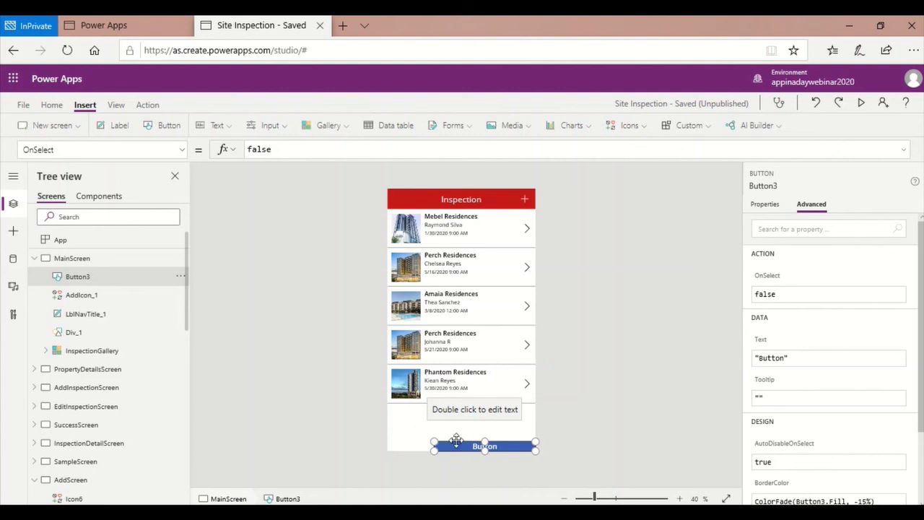
{"action": "double_click", "coordinate": [475, 446]}
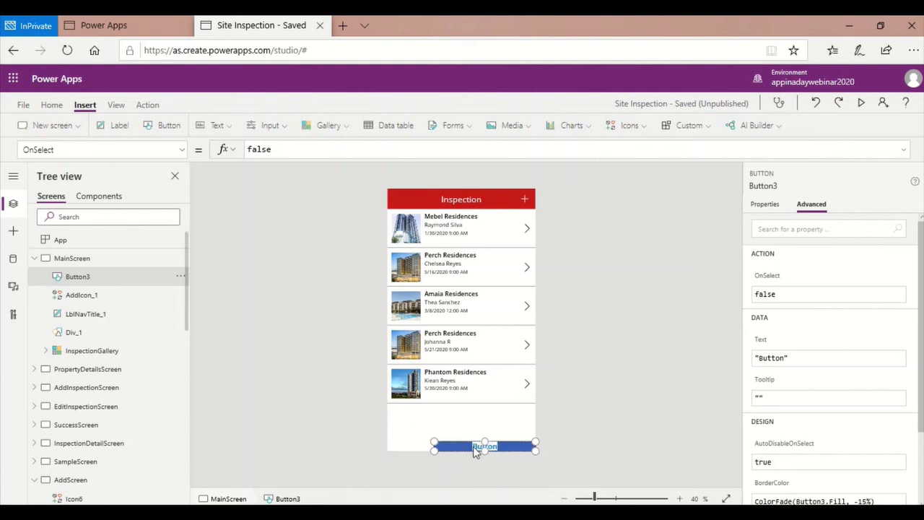
{"action": "left_click_drag", "start_coordinate": [433, 447], "coordinate": [447, 447]}
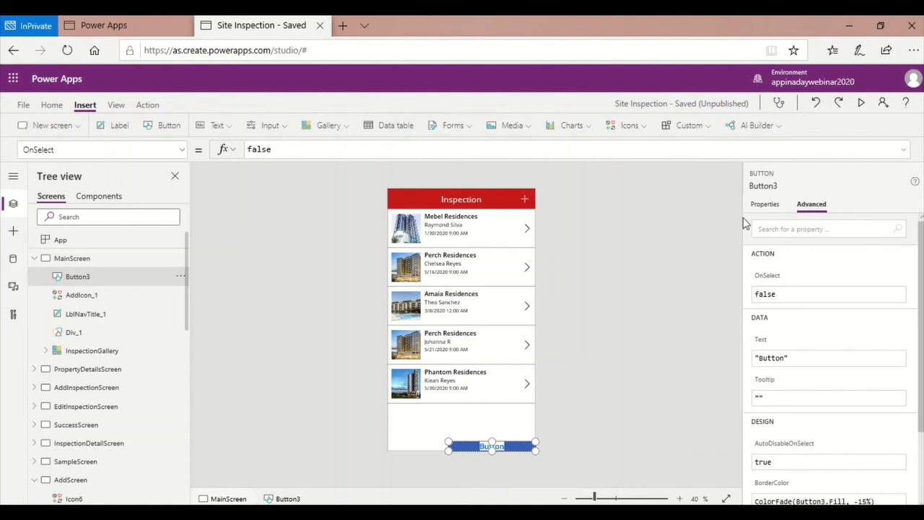
Set the button's Text property to 'Add New Inspection'
{"action": "left_click", "coordinate": [765, 204]}
{"action": "left_click", "coordinate": [863, 225]}
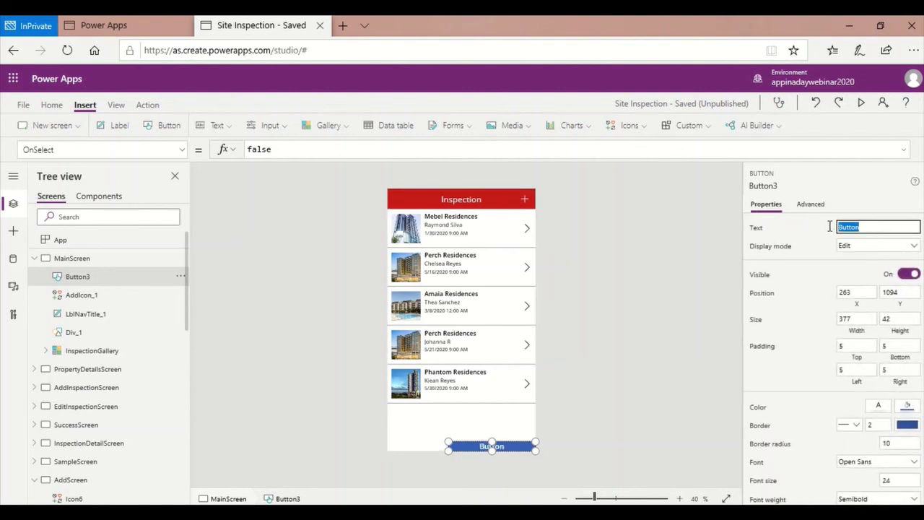
{"action": "type", "text": "Add new"}
{"action": "key", "text": "BackSpace"}
{"action": "key", "text": "BackSpace"}
{"action": "key", "text": "BackSpace"}
{"action": "type", "text": "New Inspection"}
{"action": "left_click", "coordinate": [707, 298]}
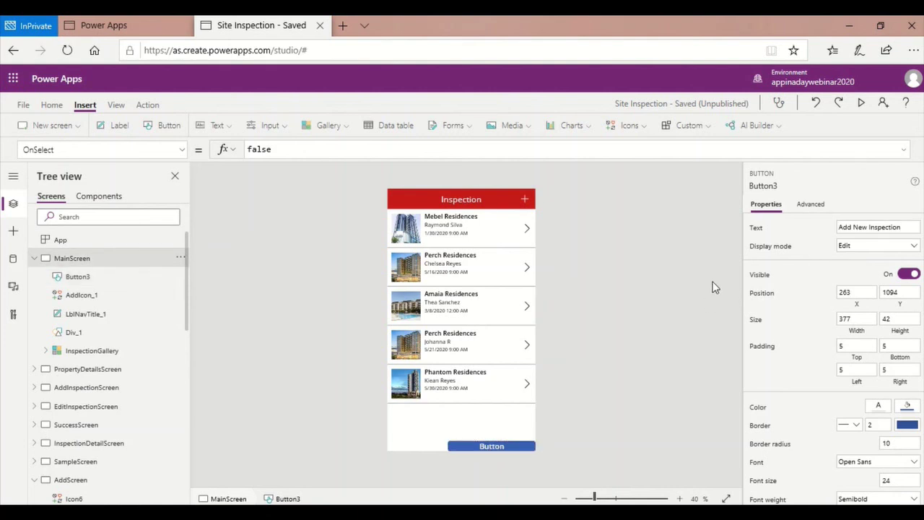
Change the Add New Inspection button's fill from blue to dark red
{"action": "left_click", "coordinate": [508, 450]}
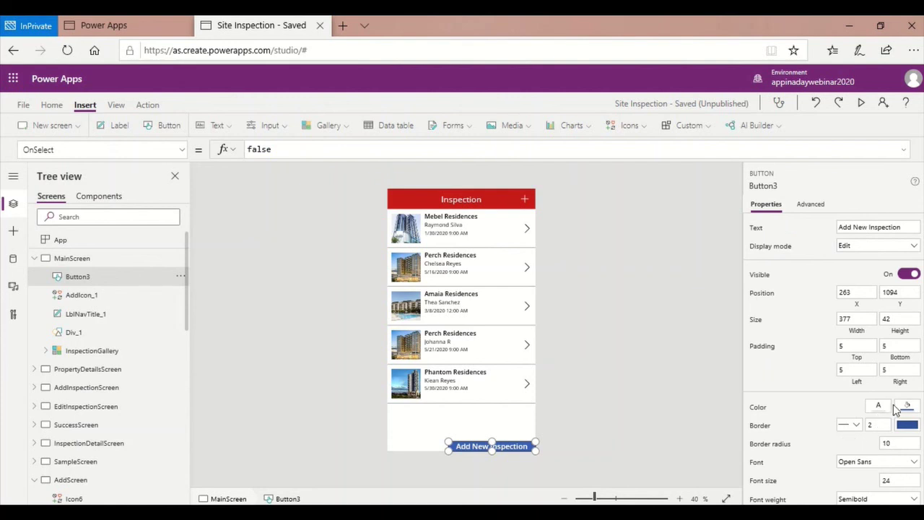
{"action": "left_click", "coordinate": [907, 407]}
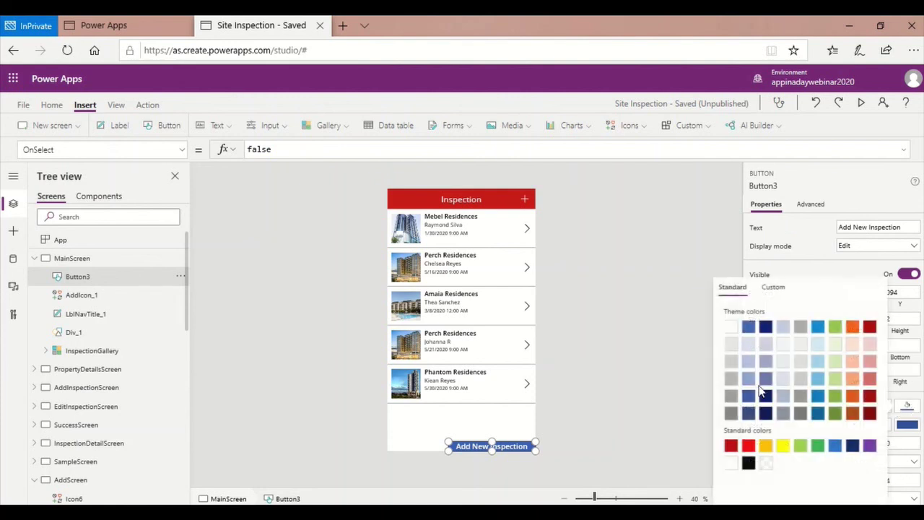
{"action": "left_click", "coordinate": [729, 446]}
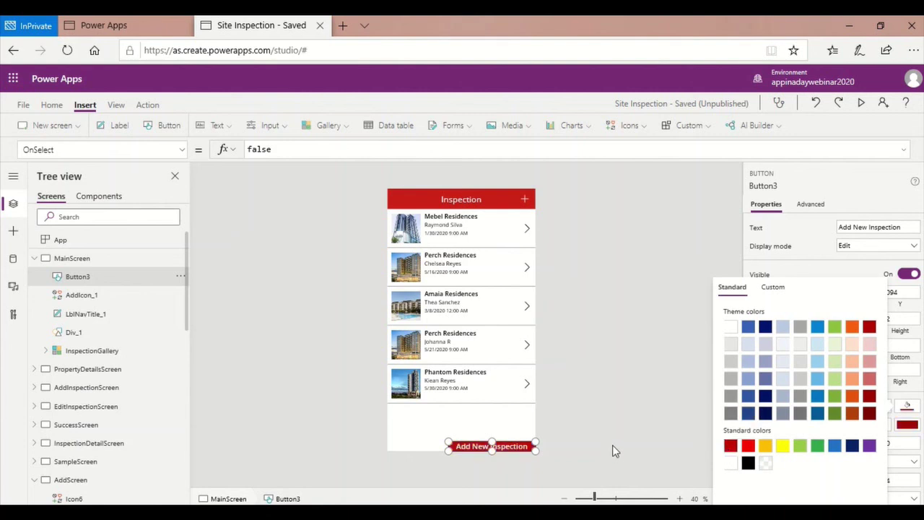
{"action": "left_click", "coordinate": [808, 207]}
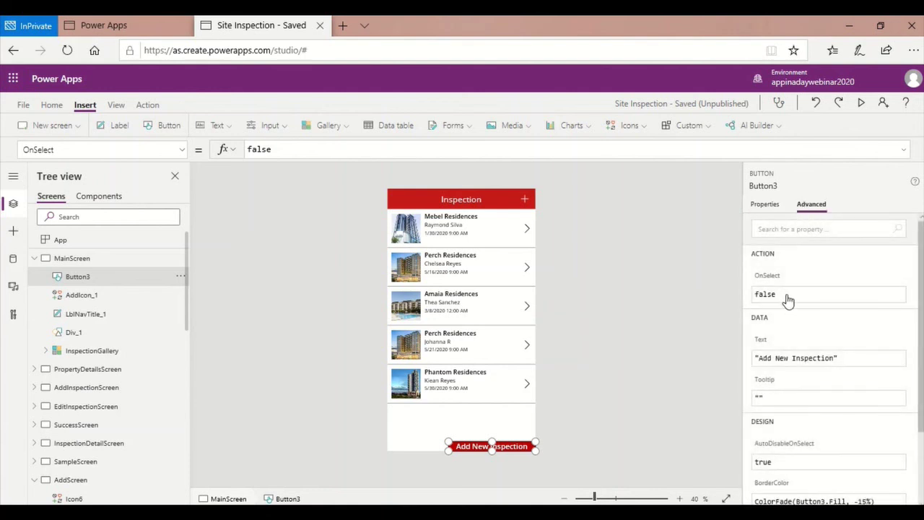
Replace the button's OnSelect value false with Navigate(AddScreen)
{"action": "left_click", "coordinate": [790, 294]}
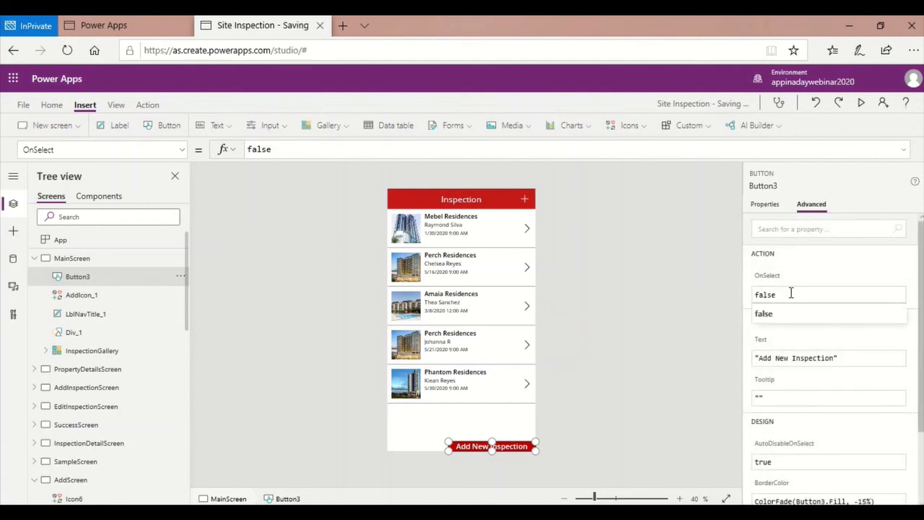
{"action": "left_click_drag", "start_coordinate": [790, 294], "coordinate": [742, 291]}
{"action": "type", "text": "navi"}
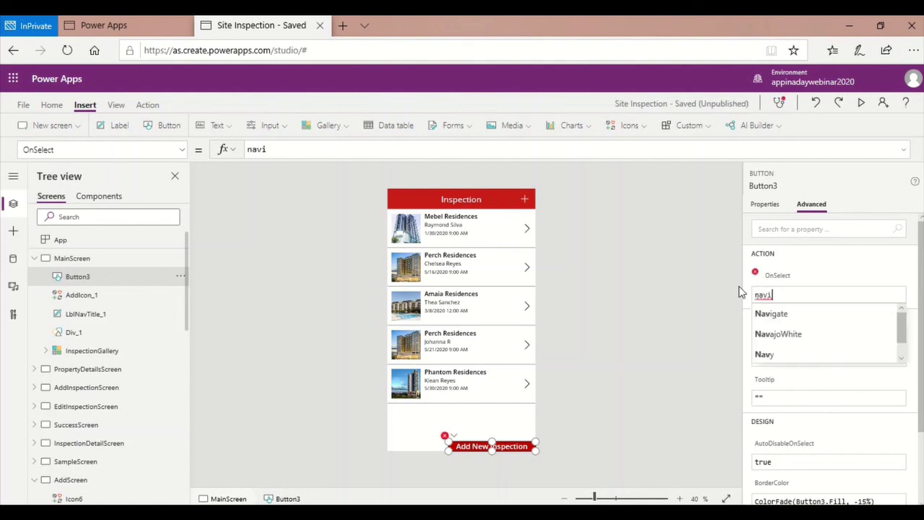
{"action": "type", "text": "gate"}
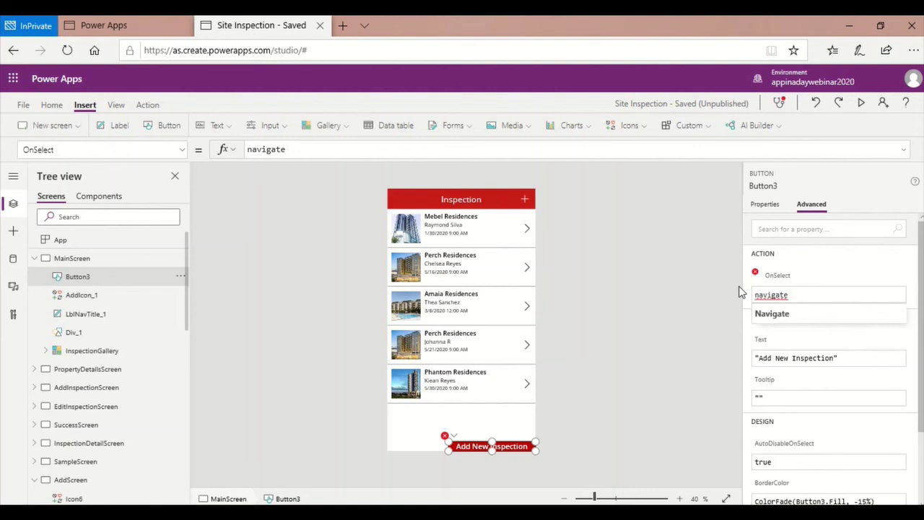
{"action": "left_click", "coordinate": [772, 314]}
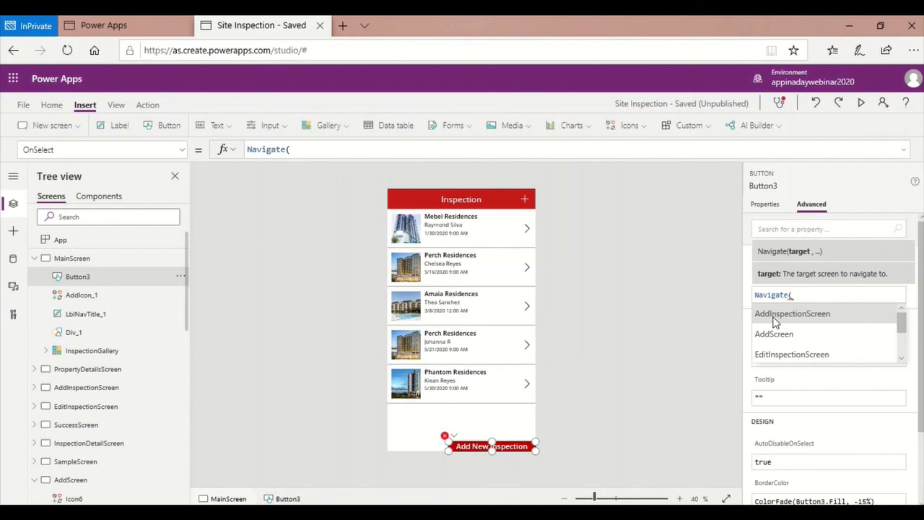
{"action": "type", "text": "AddSc"}
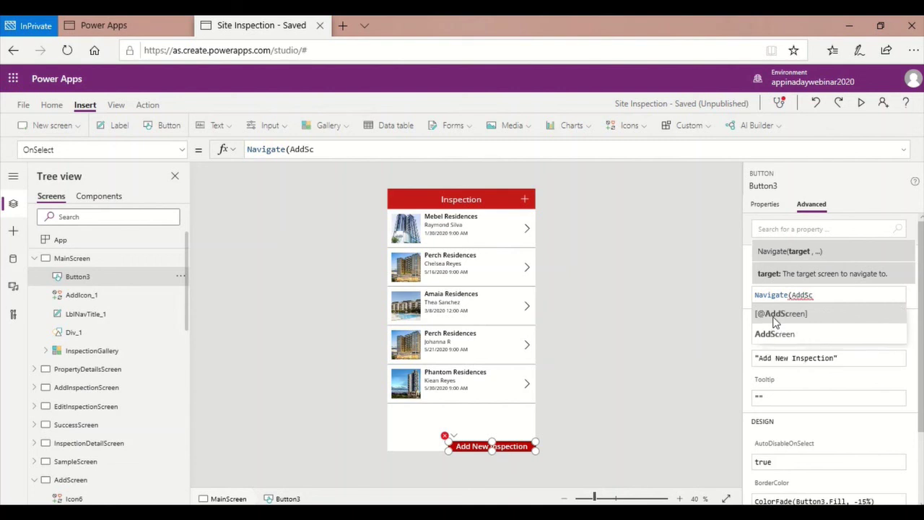
{"action": "left_click", "coordinate": [774, 334]}
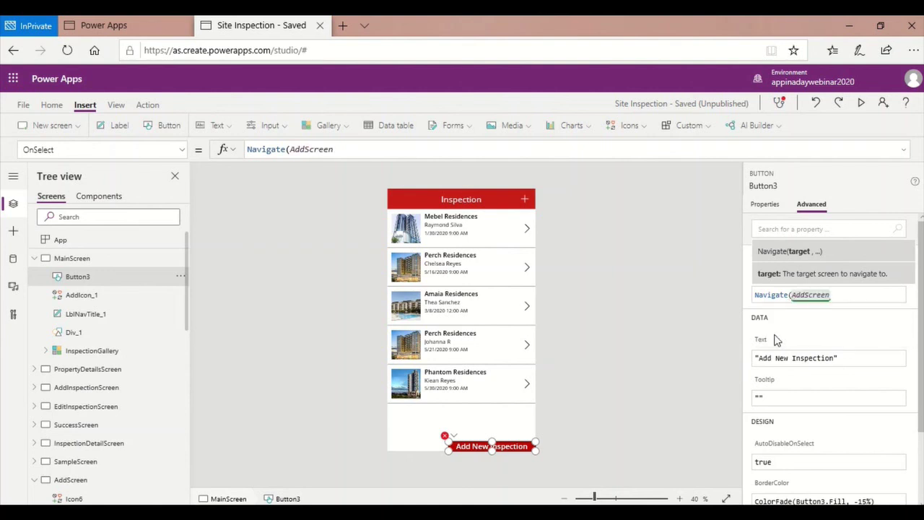
{"action": "type", "text": ")"}
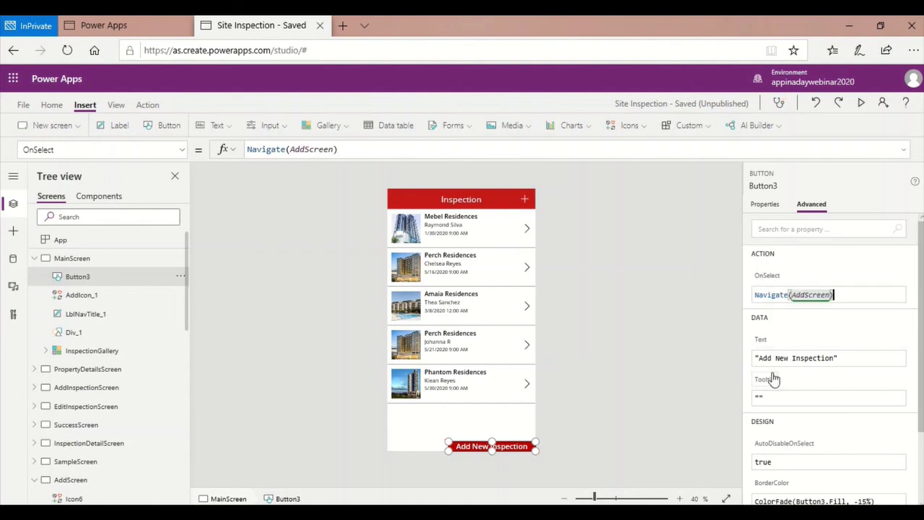
{"action": "left_click", "coordinate": [635, 438]}
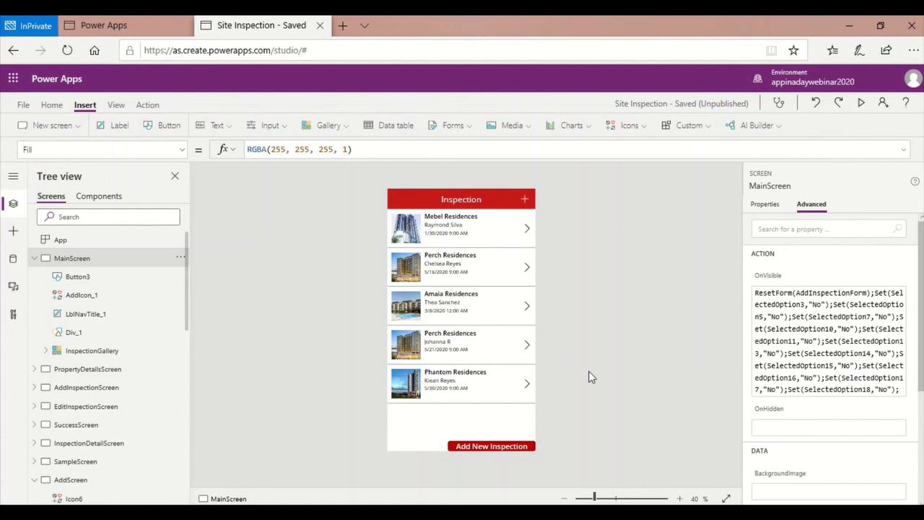
{"action": "left_click", "coordinate": [861, 105]}
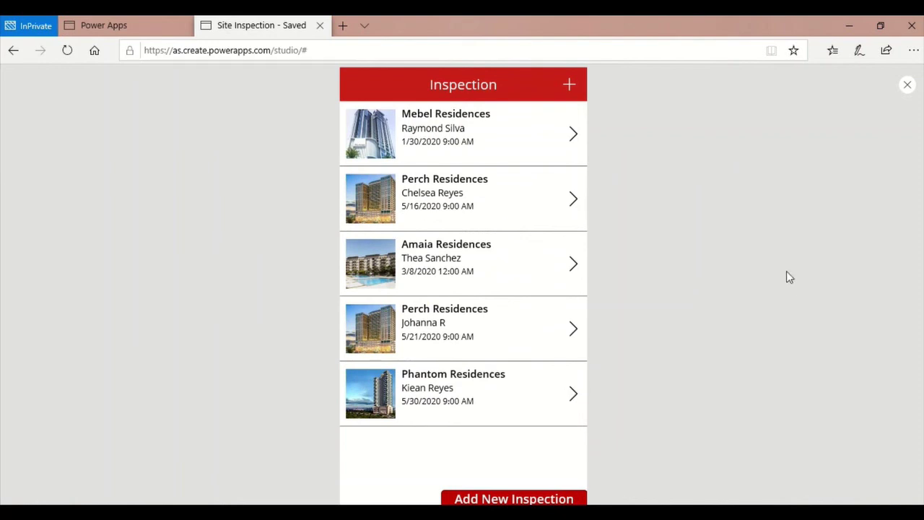
{"action": "left_click", "coordinate": [574, 139]}
{"action": "left_click", "coordinate": [454, 130]}
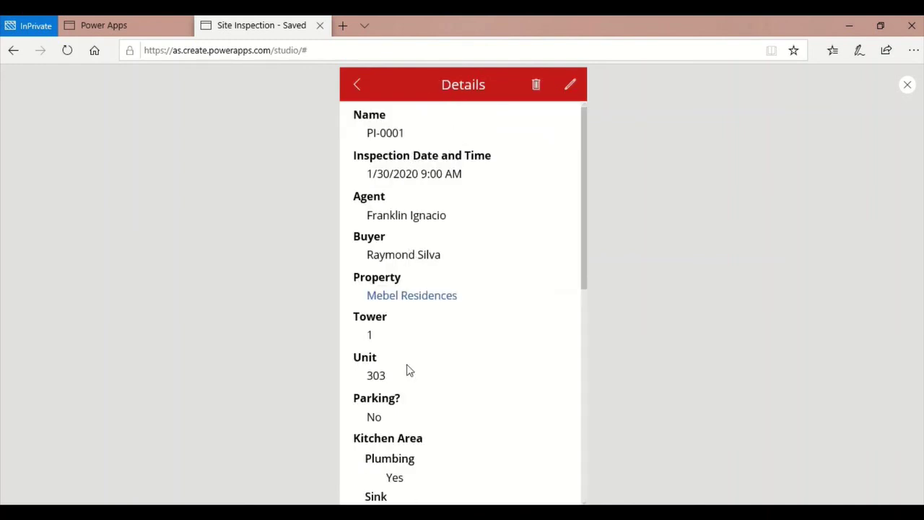
{"action": "left_click", "coordinate": [356, 86]}
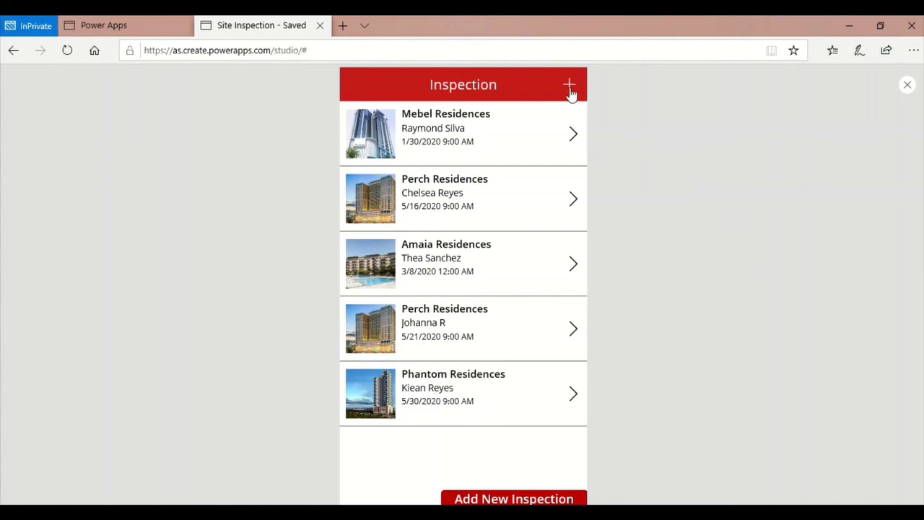
{"action": "left_click", "coordinate": [519, 499]}
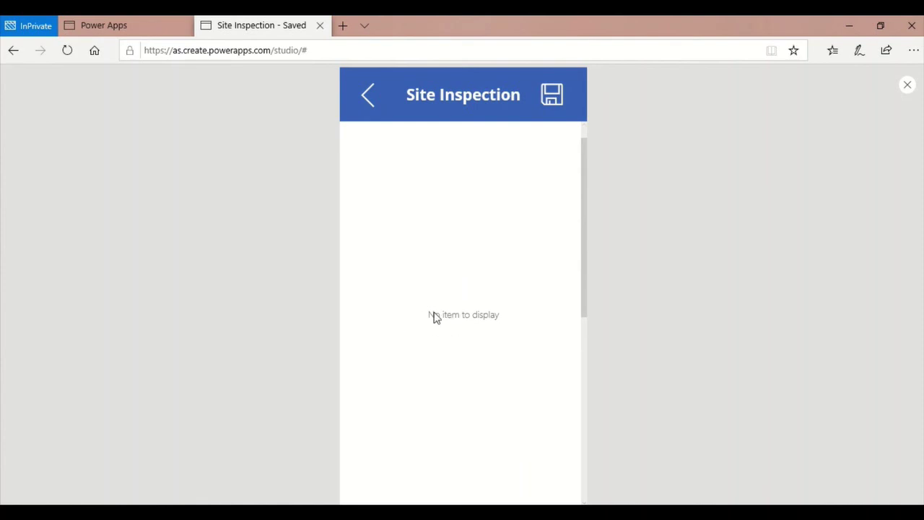
{"action": "left_click", "coordinate": [368, 98]}
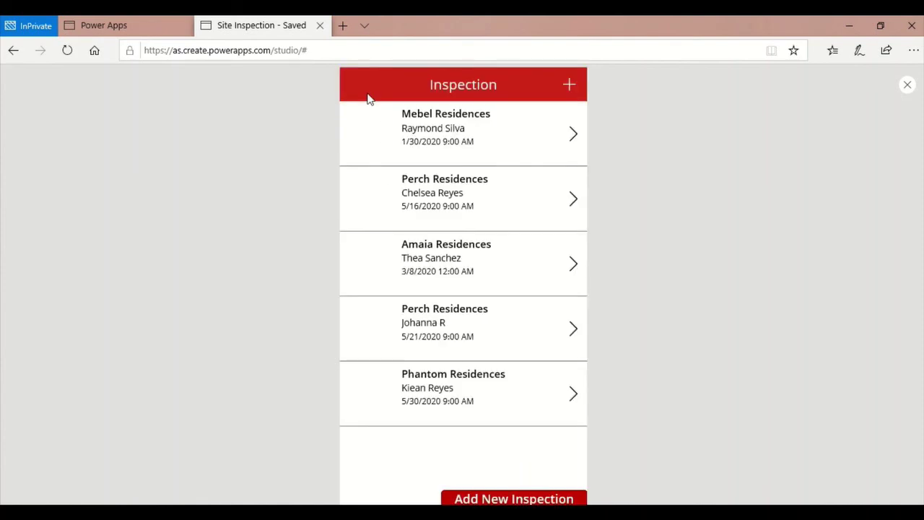
{"action": "left_click", "coordinate": [908, 86]}
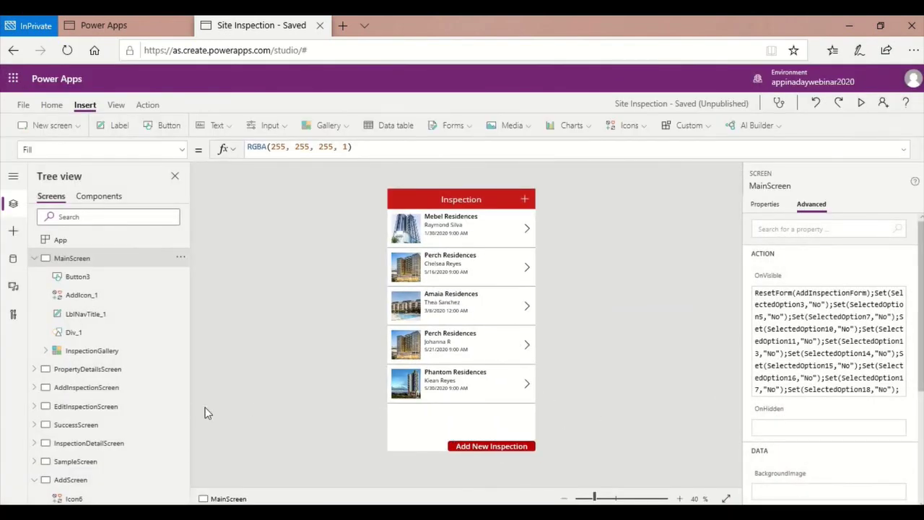
Set Form4's Default mode to New on AddScreen, then preview the app
{"action": "scroll", "coordinate": [143, 406], "scroll_direction": "down", "scroll_amount": 3}
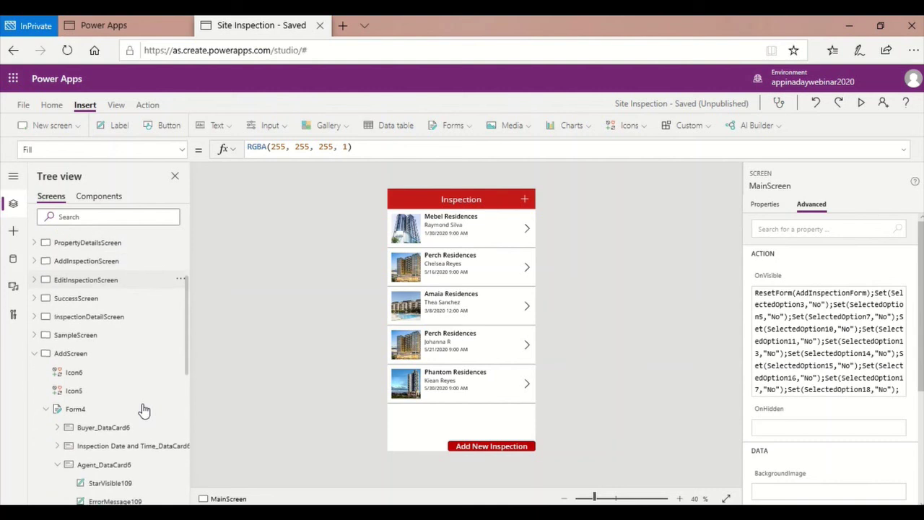
{"action": "left_click", "coordinate": [71, 353]}
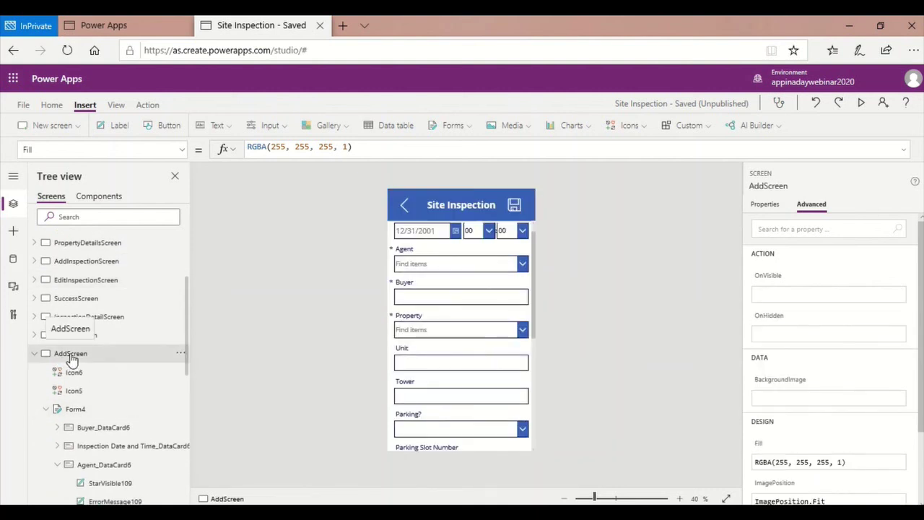
{"action": "left_click", "coordinate": [77, 412]}
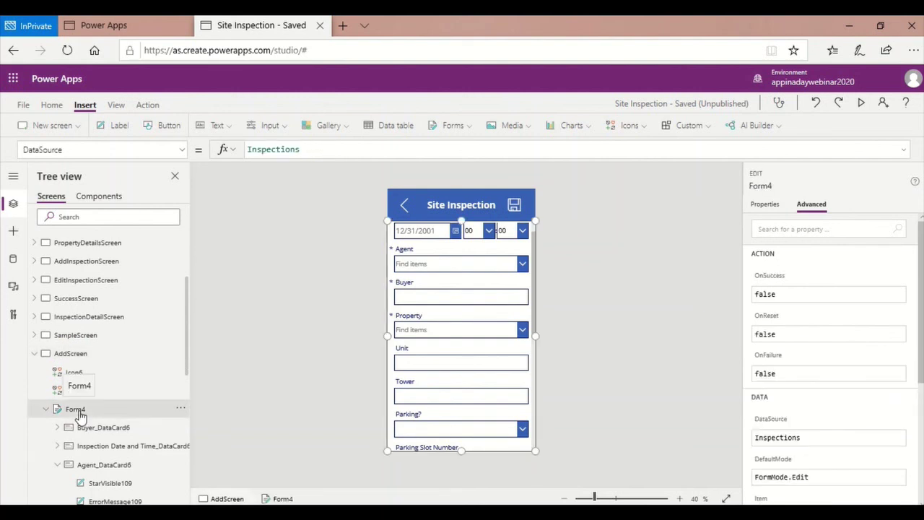
{"action": "left_click", "coordinate": [765, 205]}
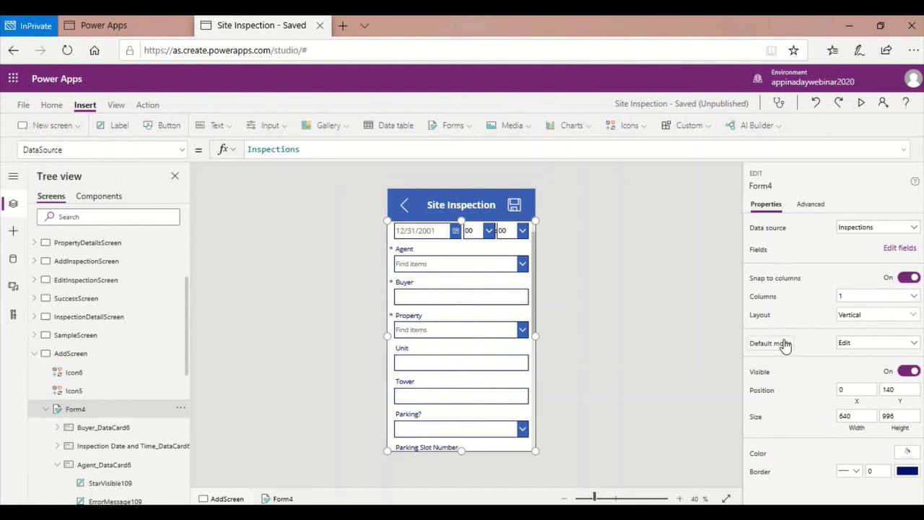
{"action": "mouse_move", "coordinate": [847, 347]}
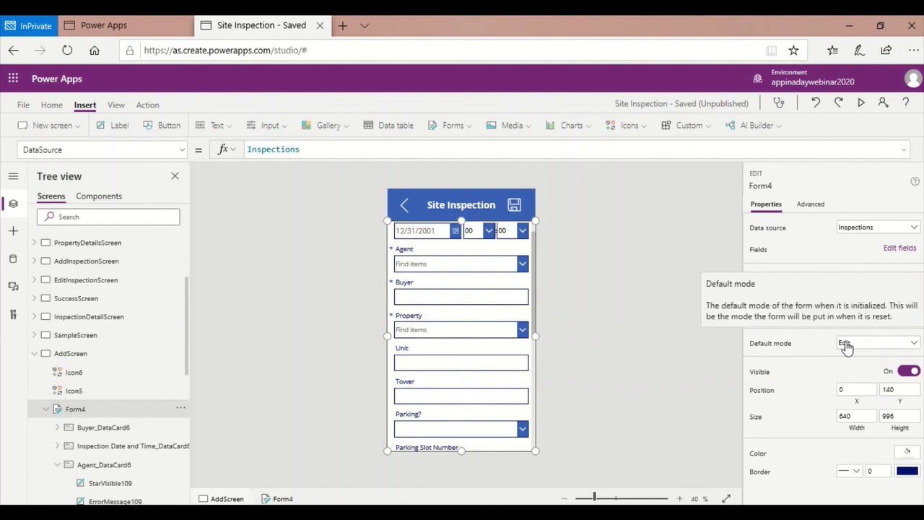
{"action": "left_click", "coordinate": [915, 343]}
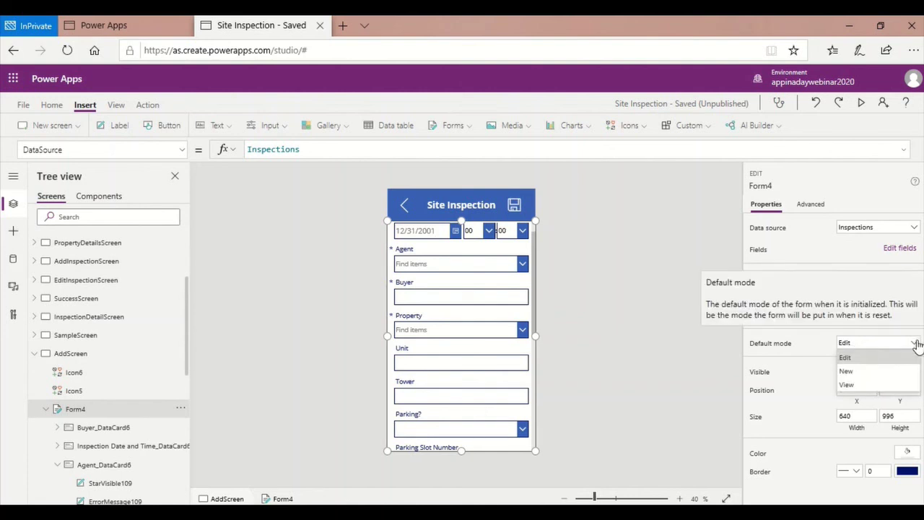
{"action": "left_click", "coordinate": [846, 371]}
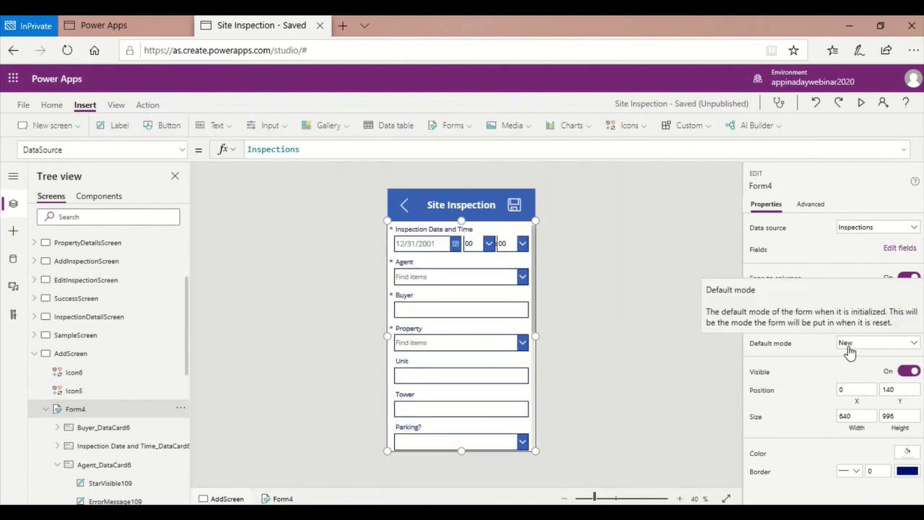
{"action": "left_click", "coordinate": [674, 424]}
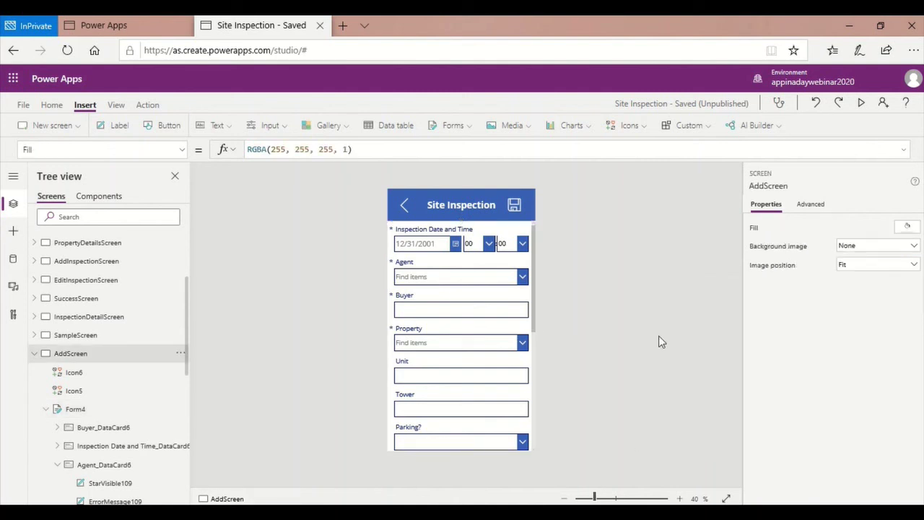
{"action": "left_click", "coordinate": [861, 106]}
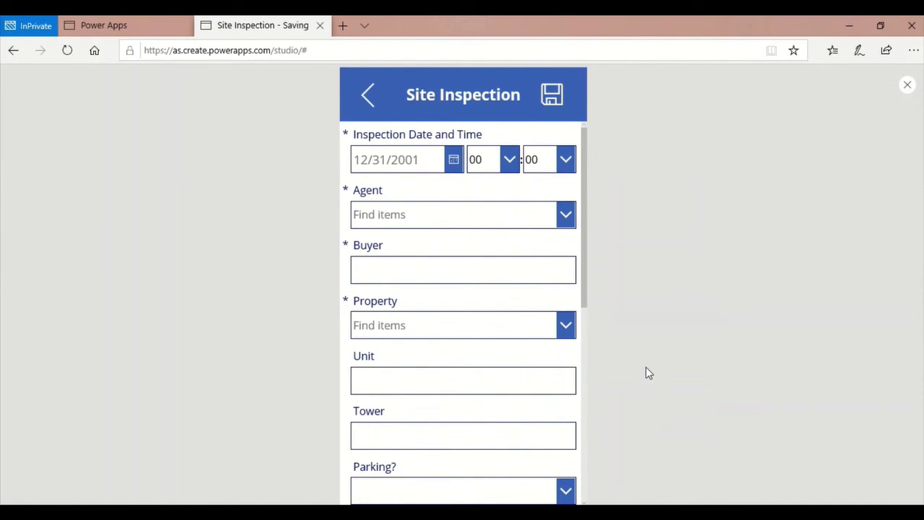
Open a new inspection form from the list and set the date to May 31
{"action": "left_click", "coordinate": [367, 95]}
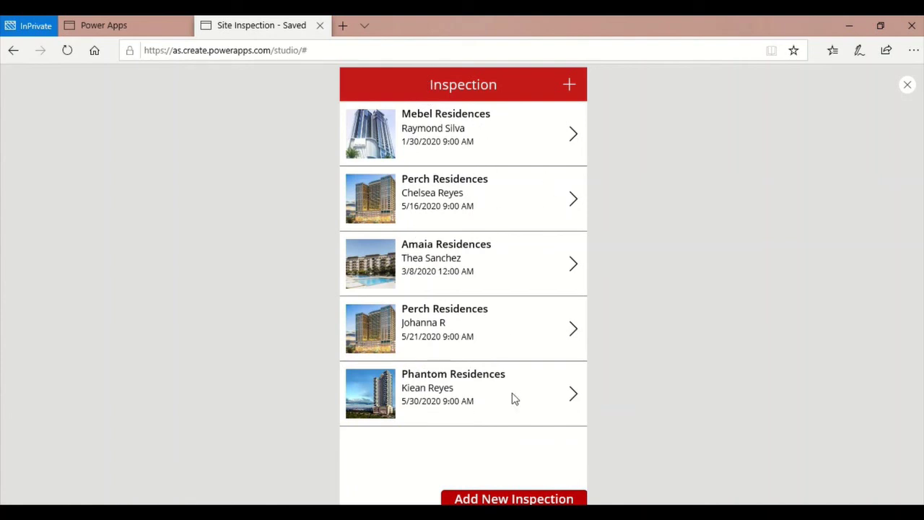
{"action": "left_click", "coordinate": [517, 492]}
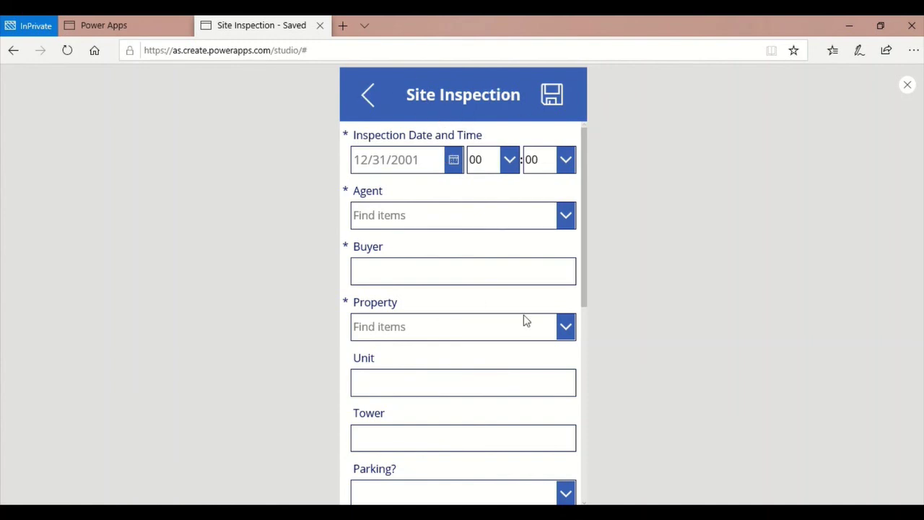
{"action": "scroll", "coordinate": [465, 375], "scroll_direction": "down", "scroll_amount": 6}
{"action": "scroll", "coordinate": [475, 409], "scroll_direction": "up", "scroll_amount": 5}
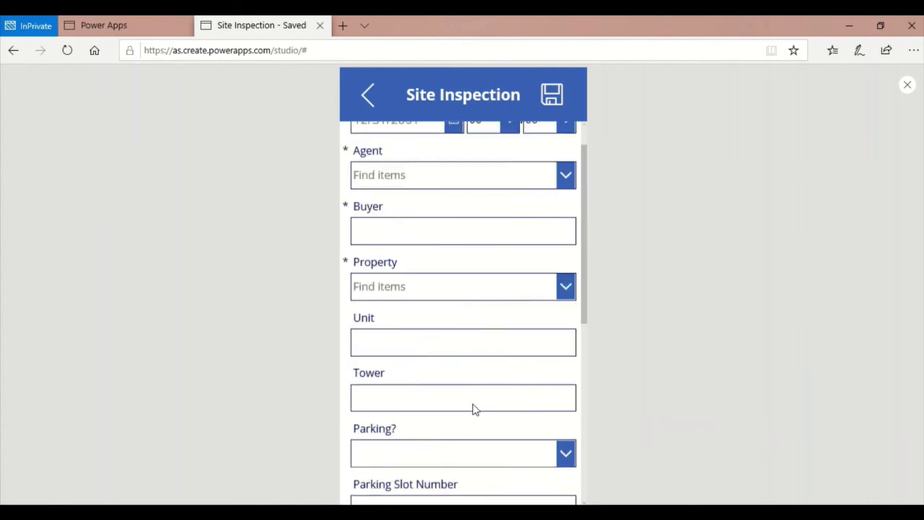
{"action": "scroll", "coordinate": [474, 409], "scroll_direction": "up", "scroll_amount": 1}
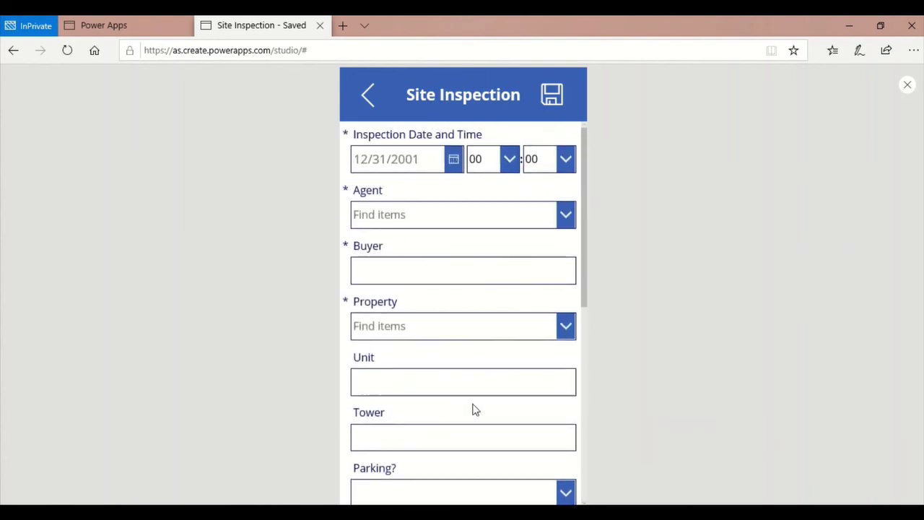
{"action": "left_click", "coordinate": [453, 161]}
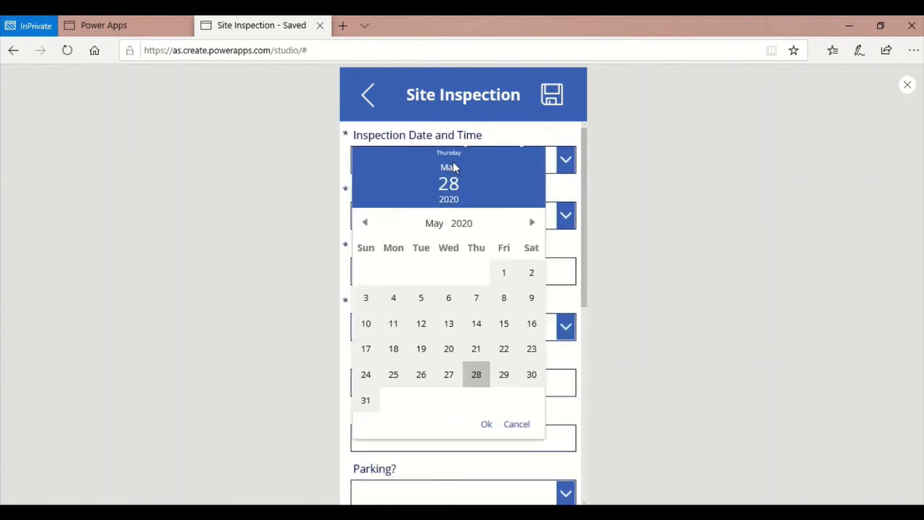
{"action": "left_click", "coordinate": [366, 407]}
{"action": "left_click", "coordinate": [487, 424]}
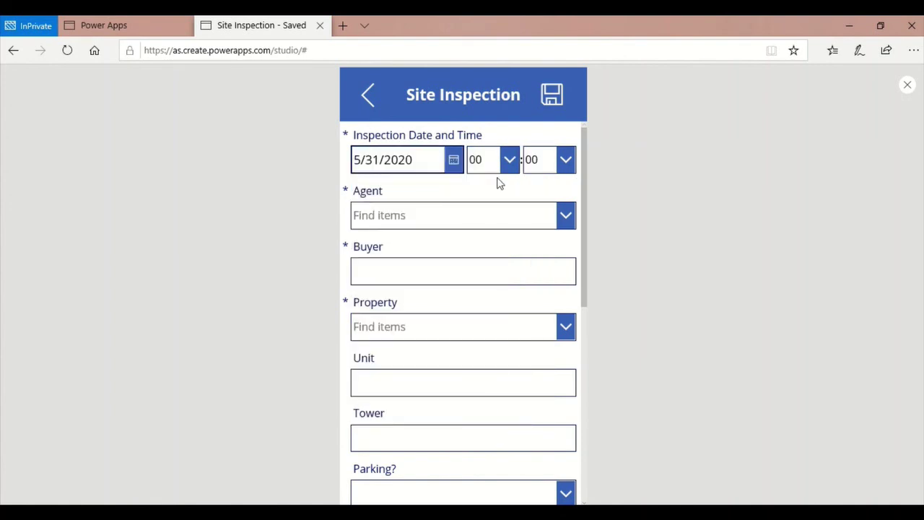
Choose hour 10, pick an agent, and enter the buyer's full name
{"action": "left_click", "coordinate": [510, 162]}
{"action": "scroll", "coordinate": [502, 307], "scroll_direction": "down", "scroll_amount": 3}
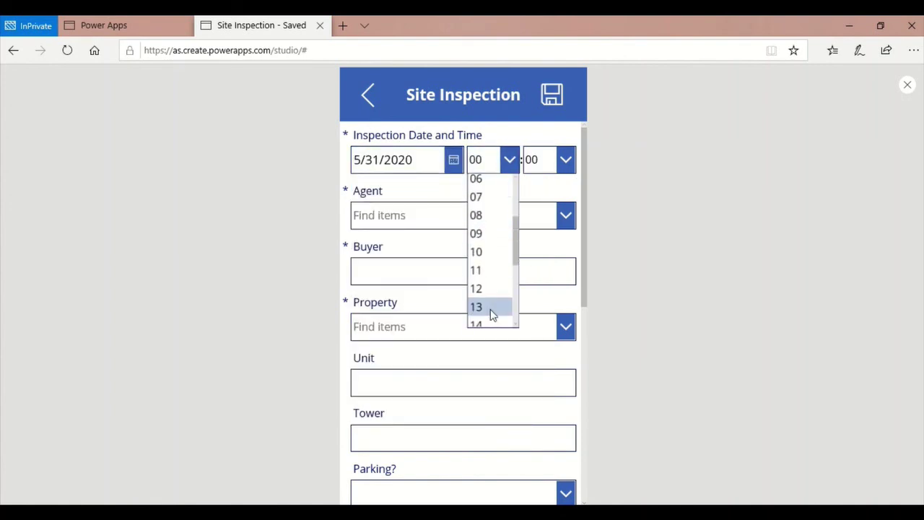
{"action": "scroll", "coordinate": [491, 311], "scroll_direction": "down", "scroll_amount": 2}
{"action": "scroll", "coordinate": [488, 309], "scroll_direction": "up", "scroll_amount": 2}
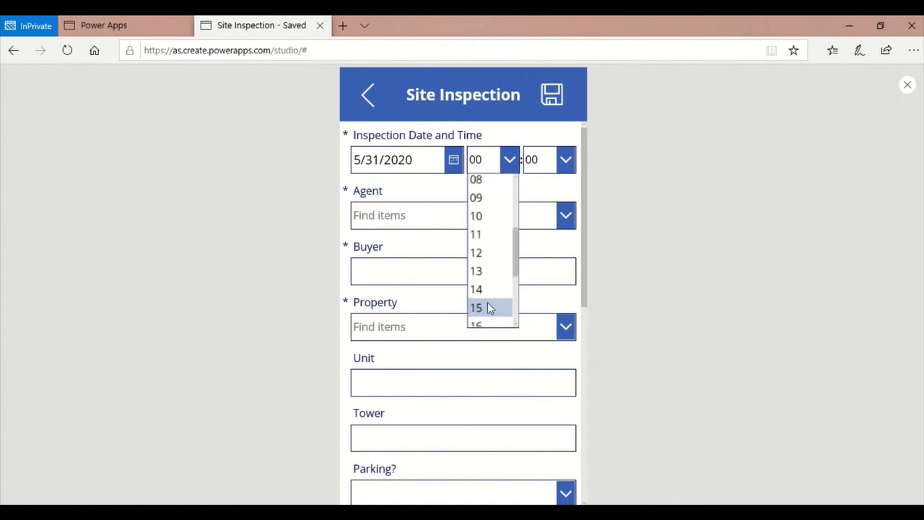
{"action": "left_click", "coordinate": [484, 274]}
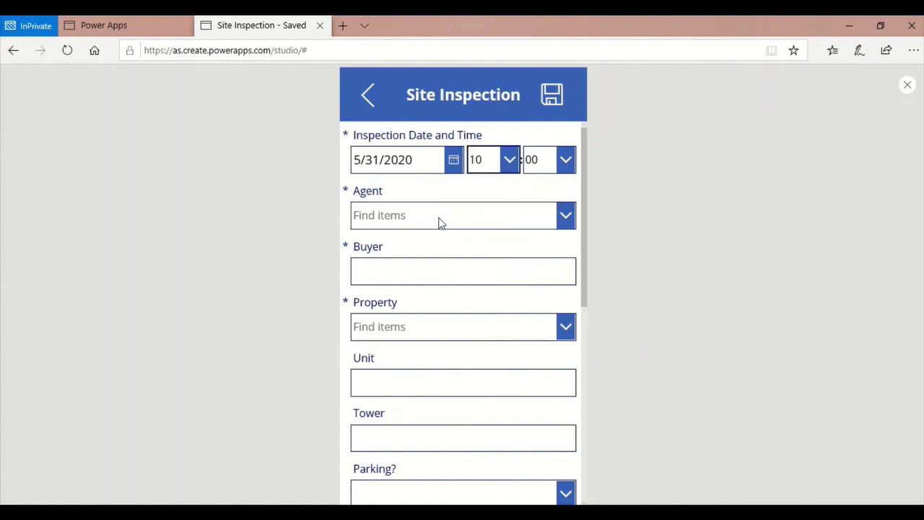
{"action": "left_click", "coordinate": [564, 217]}
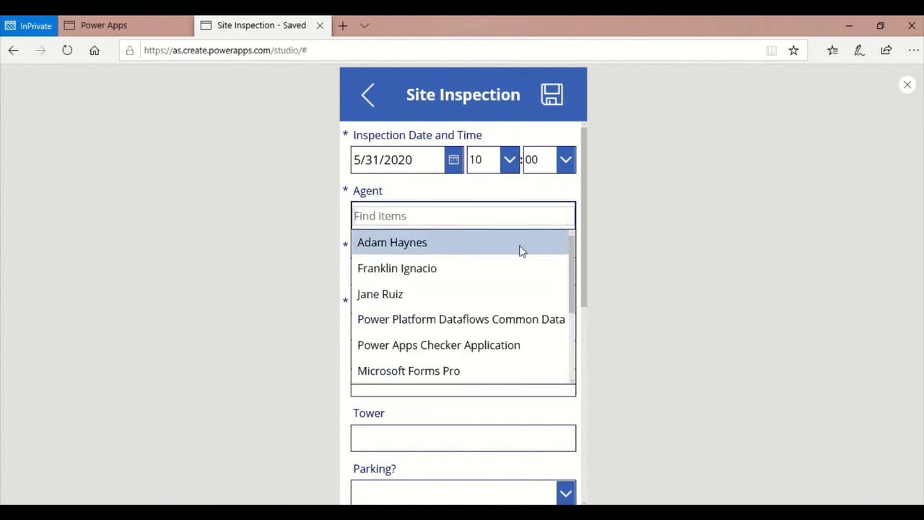
{"action": "left_click", "coordinate": [463, 294]}
{"action": "left_click", "coordinate": [441, 275]}
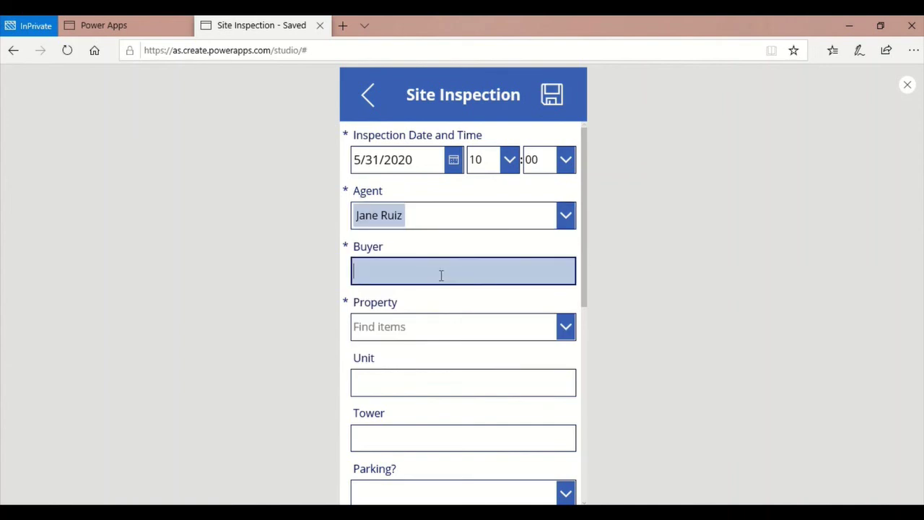
{"action": "type", "text": "Marl Rabina"}
Choose Bloom Residences, Unit 308, Tower 3, Parking Yes, and parking slot 255
{"action": "left_click", "coordinate": [563, 328]}
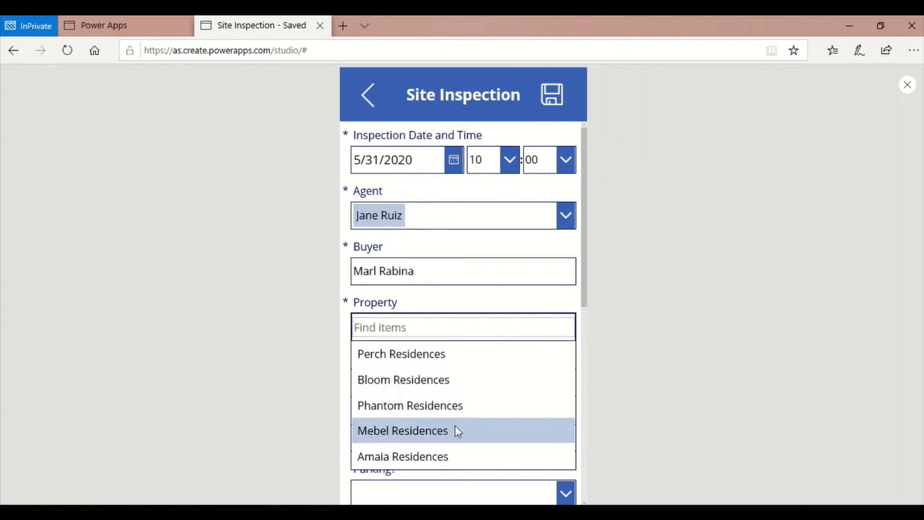
{"action": "left_click", "coordinate": [460, 382]}
{"action": "left_click", "coordinate": [461, 385]}
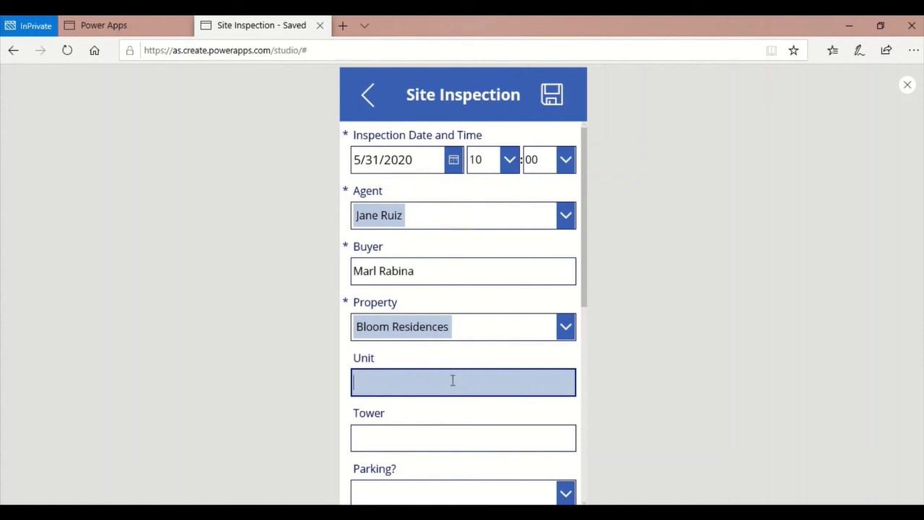
{"action": "left_click", "coordinate": [419, 436]}
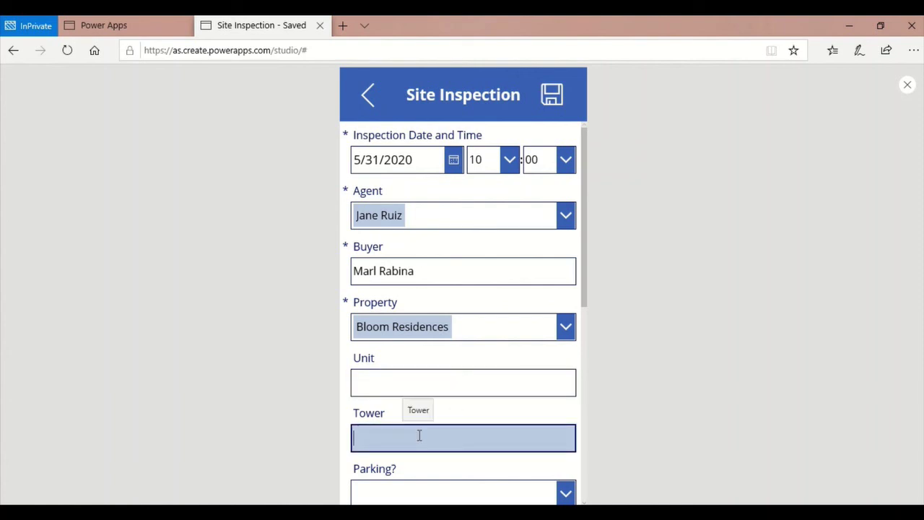
{"action": "type", "text": "3"}
{"action": "left_click", "coordinate": [419, 385]}
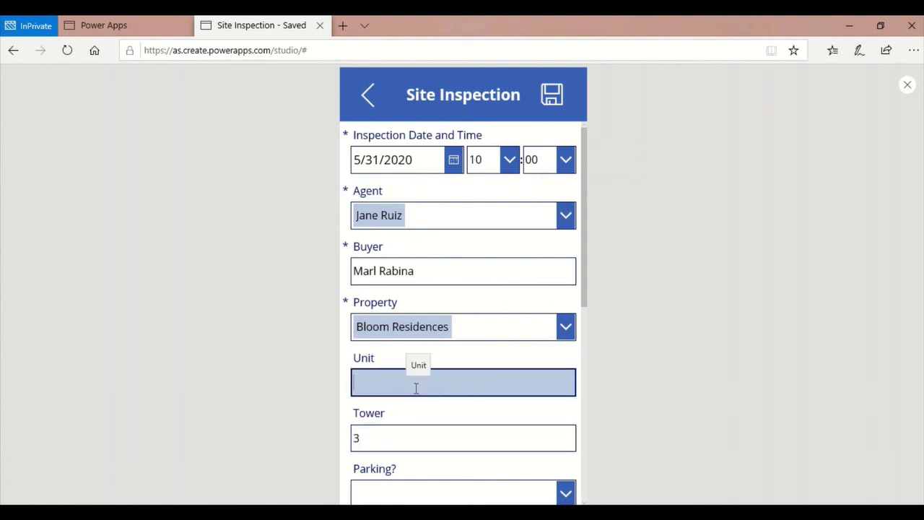
{"action": "type", "text": "308"}
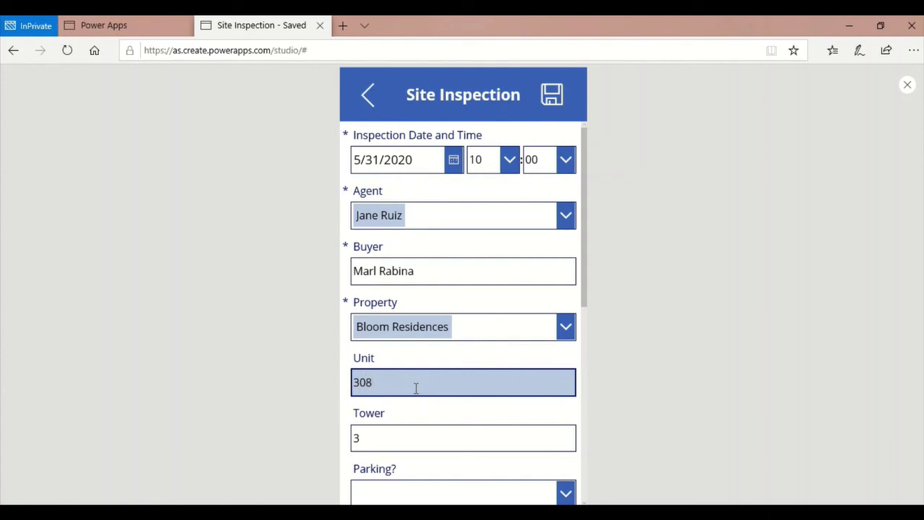
{"action": "scroll", "coordinate": [433, 466], "scroll_direction": "down", "scroll_amount": 2}
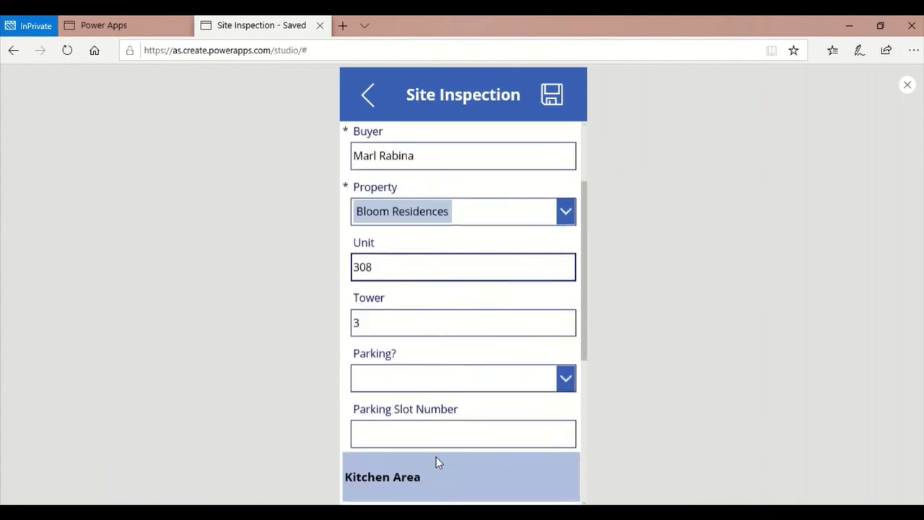
{"action": "left_click", "coordinate": [563, 380]}
{"action": "left_click", "coordinate": [420, 388]}
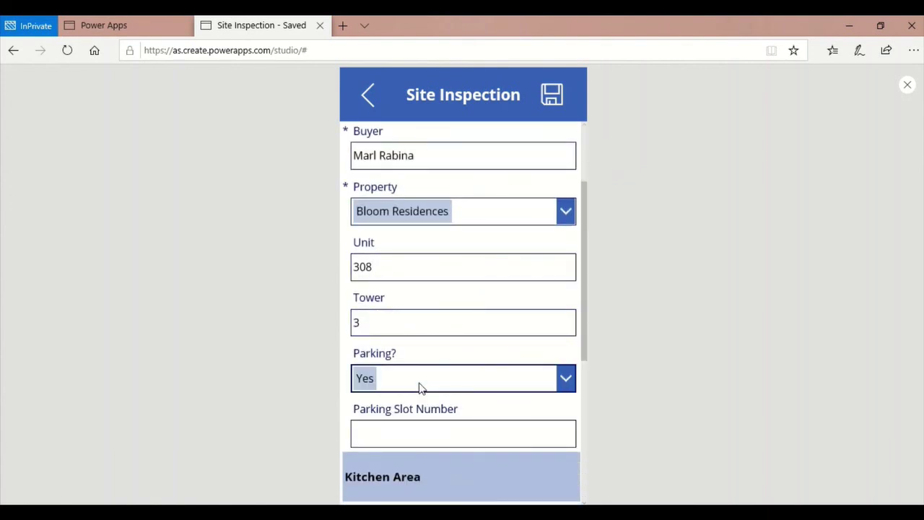
{"action": "left_click", "coordinate": [419, 430]}
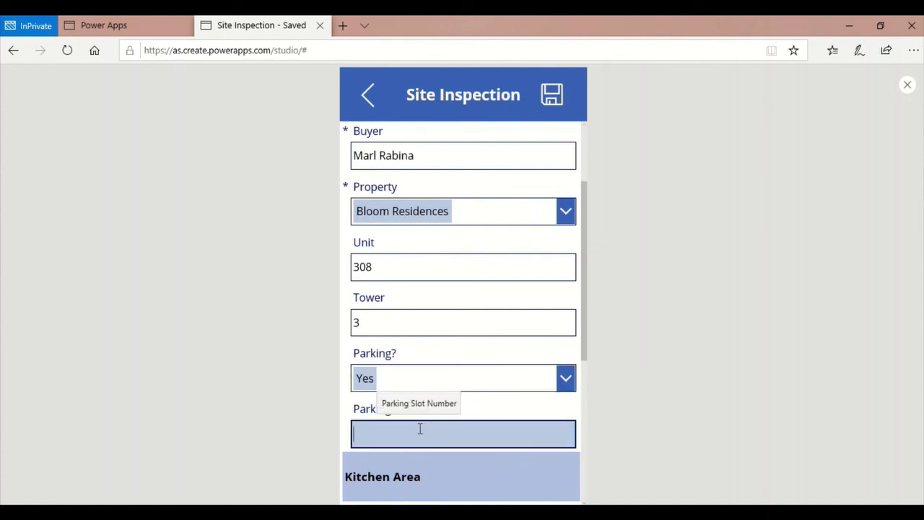
{"action": "type", "text": "255"}
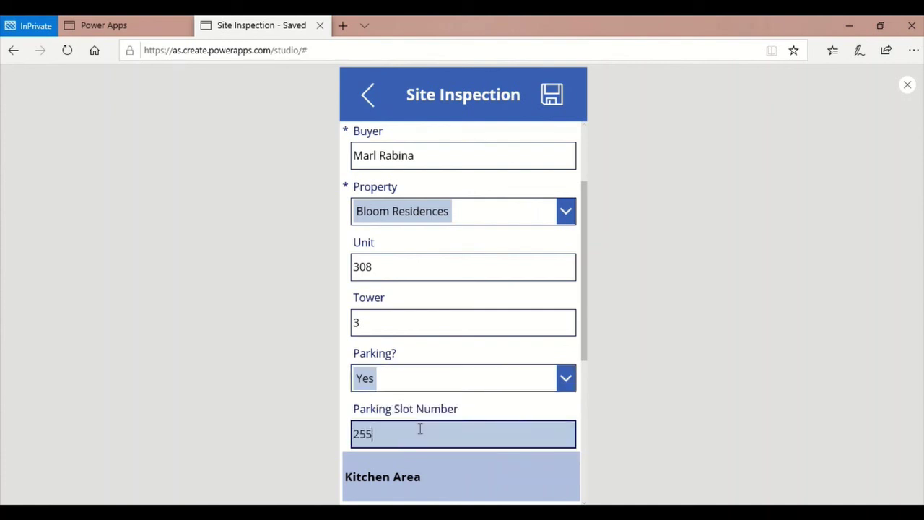
Set Kitchen Flooring, Lights, Plumbing and Power Outlets all to Yes
{"action": "scroll", "coordinate": [524, 454], "scroll_direction": "down", "scroll_amount": 5}
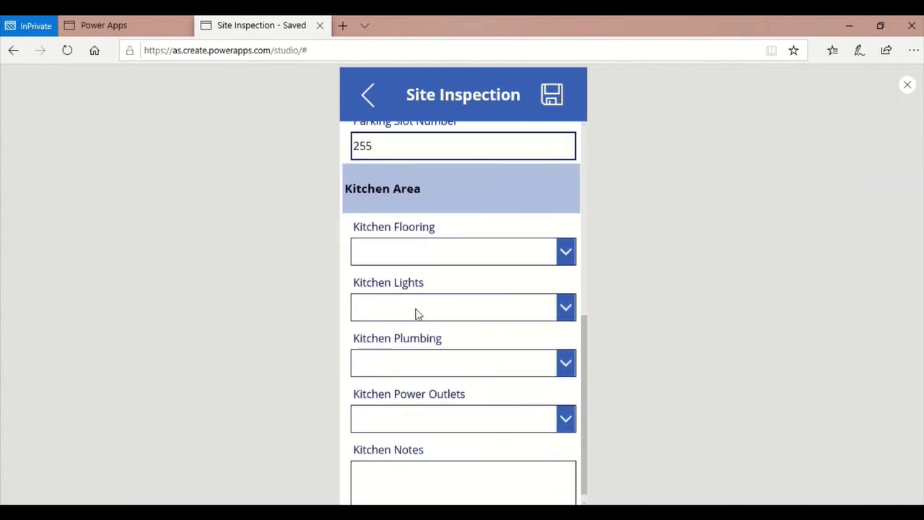
{"action": "left_click", "coordinate": [566, 253]}
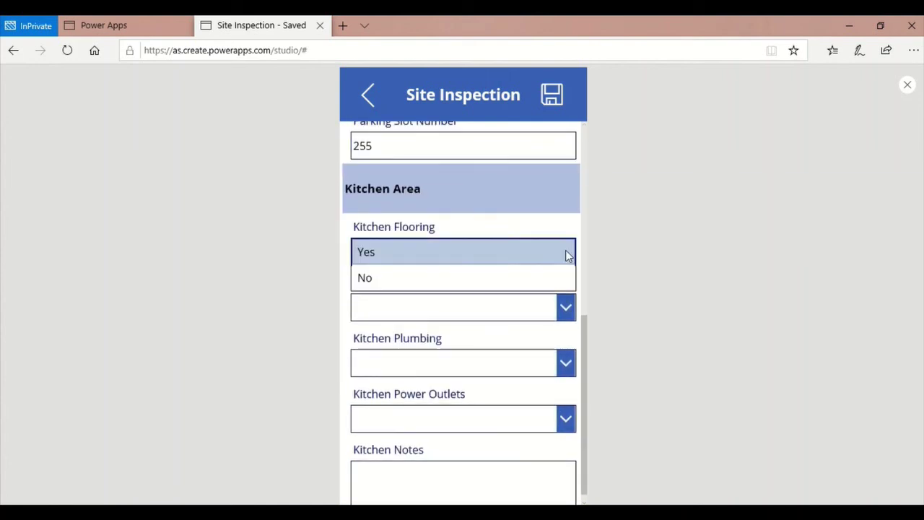
{"action": "left_click", "coordinate": [415, 254]}
{"action": "left_click", "coordinate": [565, 308]}
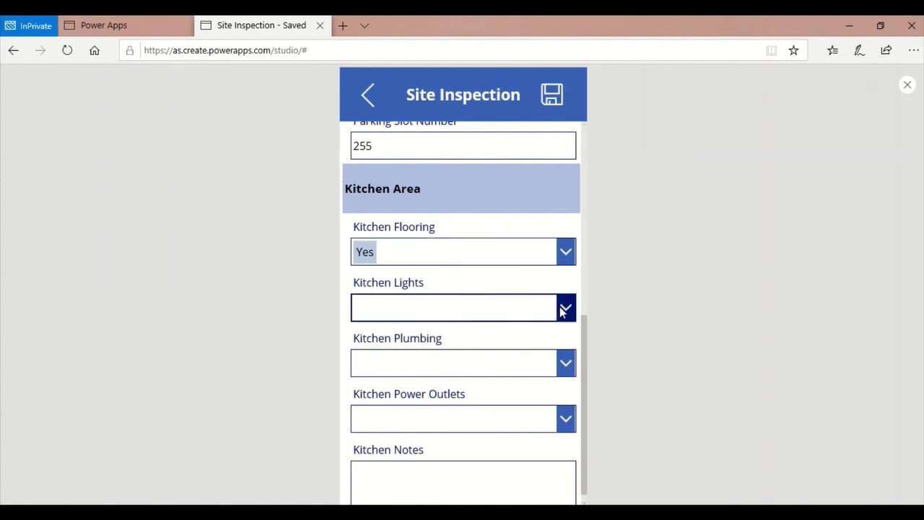
{"action": "left_click", "coordinate": [488, 316]}
{"action": "left_click", "coordinate": [562, 367]}
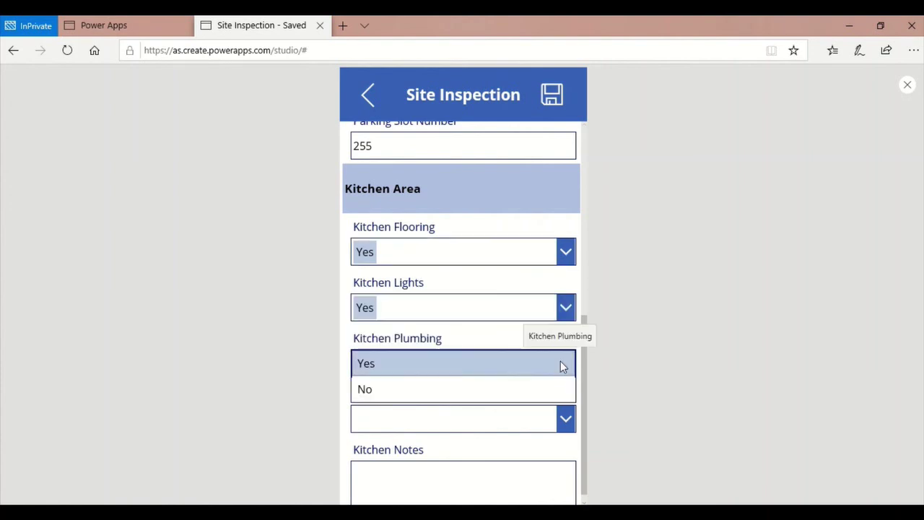
{"action": "left_click", "coordinate": [449, 375]}
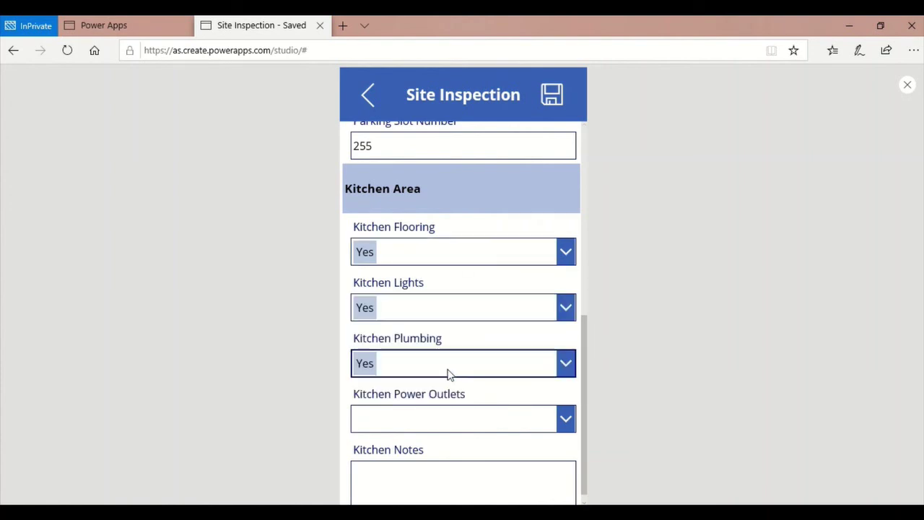
{"action": "left_click", "coordinate": [567, 429]}
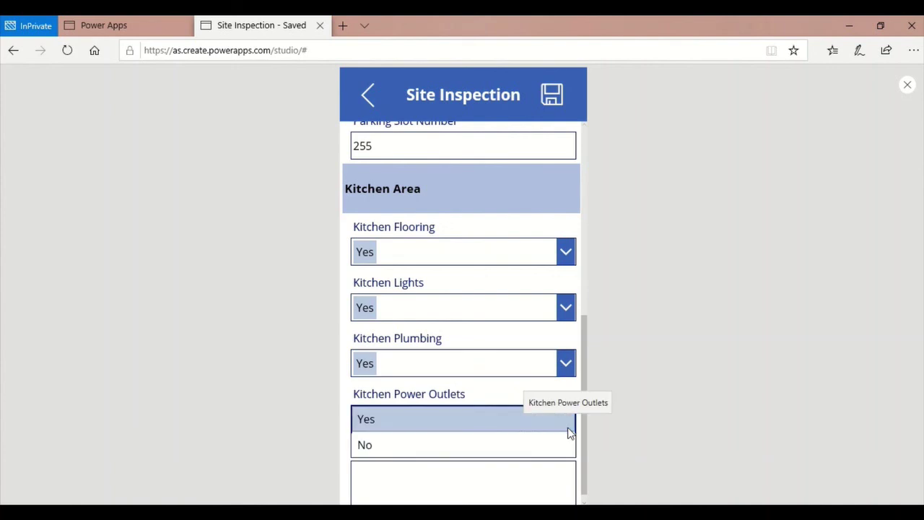
{"action": "left_click", "coordinate": [417, 426]}
Enter 'Kitchen inspection all clear.' in the Kitchen Notes field
{"action": "left_click", "coordinate": [404, 477]}
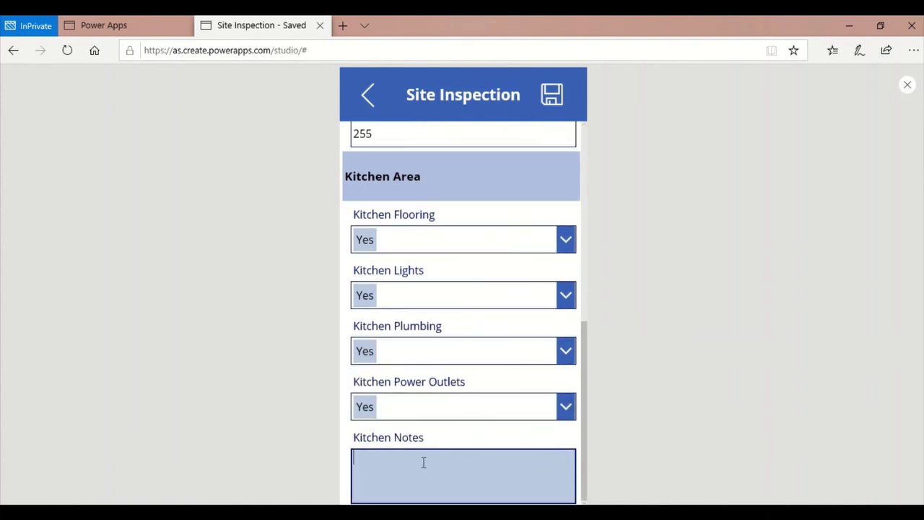
{"action": "type", "text": "Kichen"}
{"action": "key", "text": "BackSpace"}
{"action": "key", "text": "BackSpace"}
{"action": "key", "text": "BackSpace"}
{"action": "key", "text": "BackSpace"}
{"action": "key", "text": "BackSpace"}
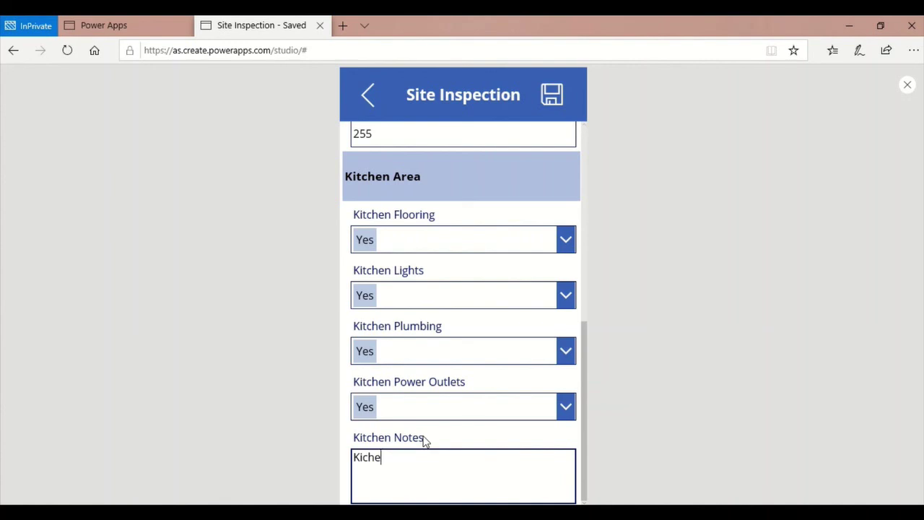
{"action": "type", "text": "tchen inspection all"}
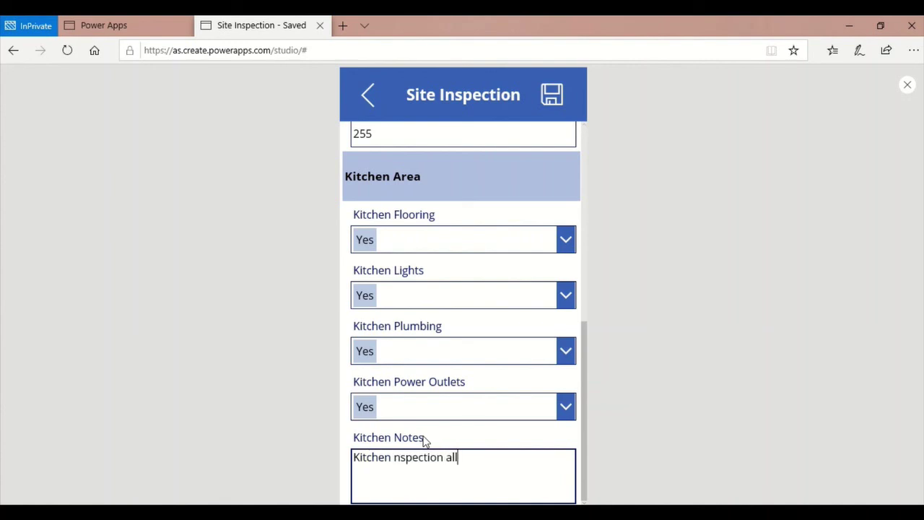
{"action": "type", "text": " clear."}
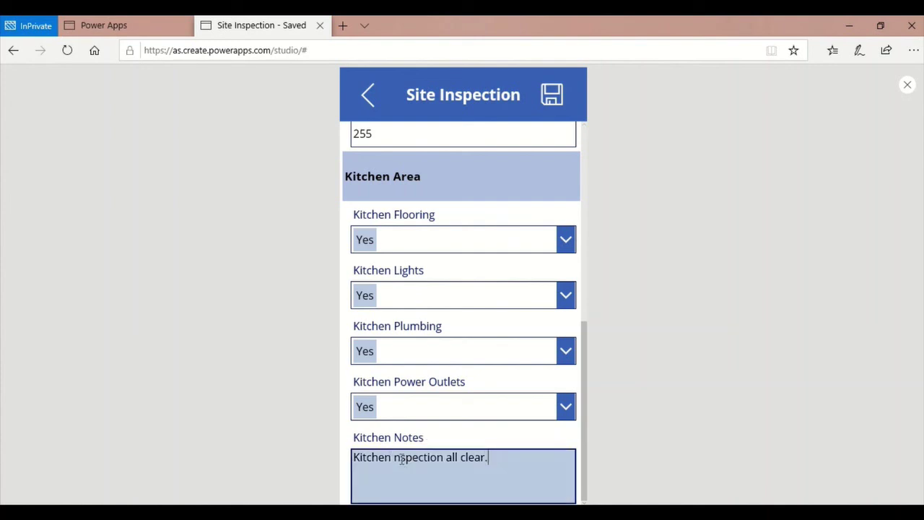
{"action": "left_click", "coordinate": [394, 457]}
{"action": "type", "text": "i"}
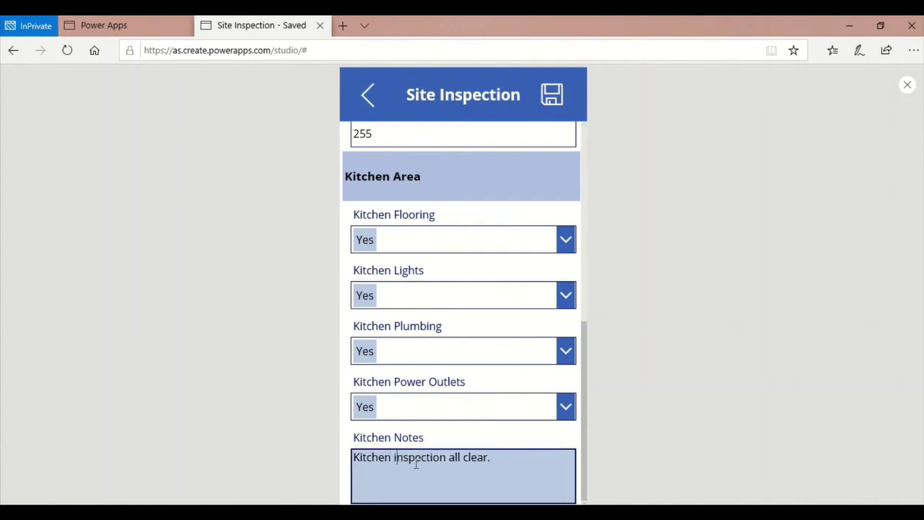
Submit the inspection and return to the Inspection list
{"action": "scroll", "coordinate": [478, 411], "scroll_direction": "up", "scroll_amount": 5}
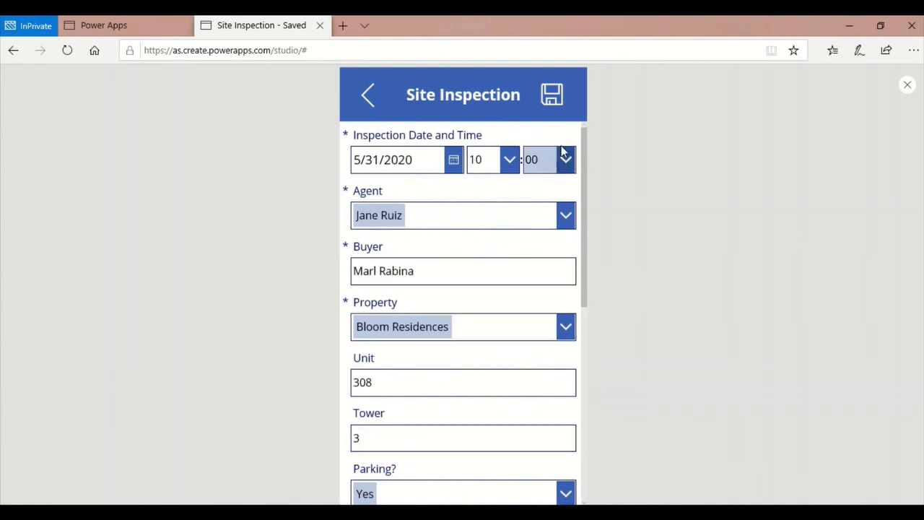
{"action": "left_click", "coordinate": [553, 101]}
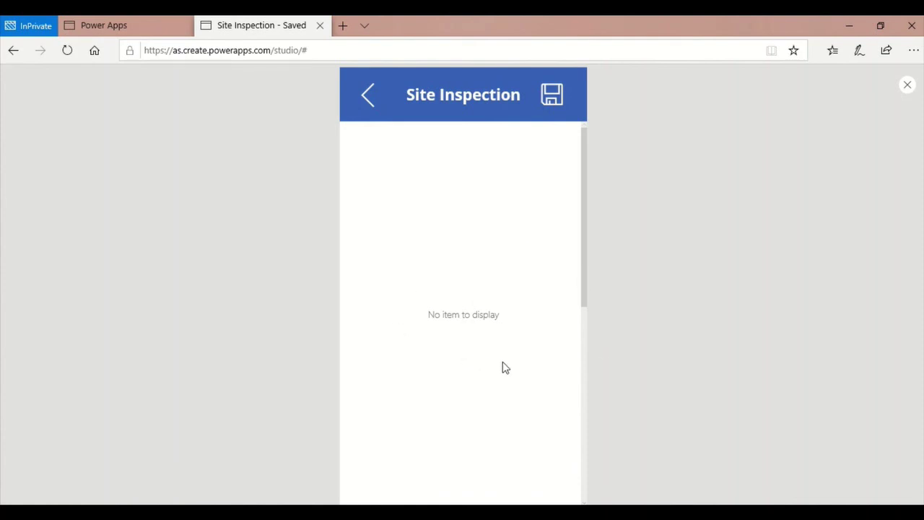
{"action": "left_click", "coordinate": [365, 98]}
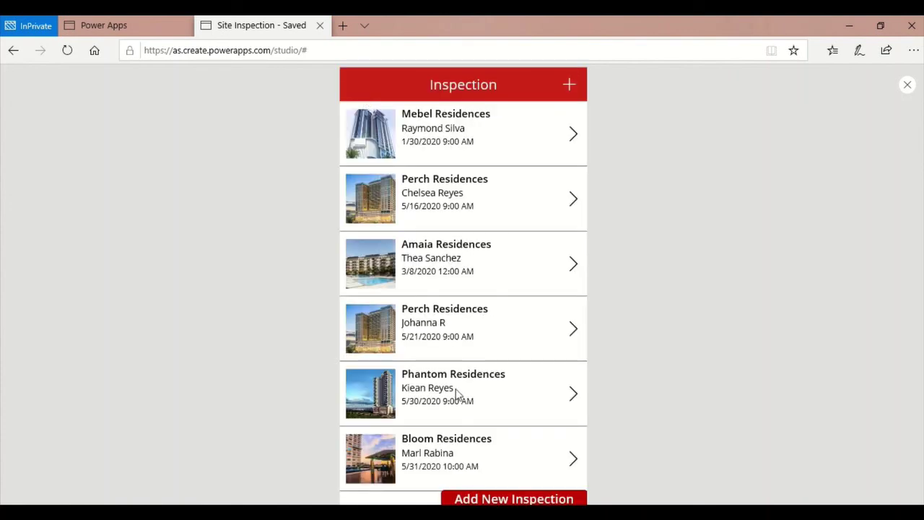